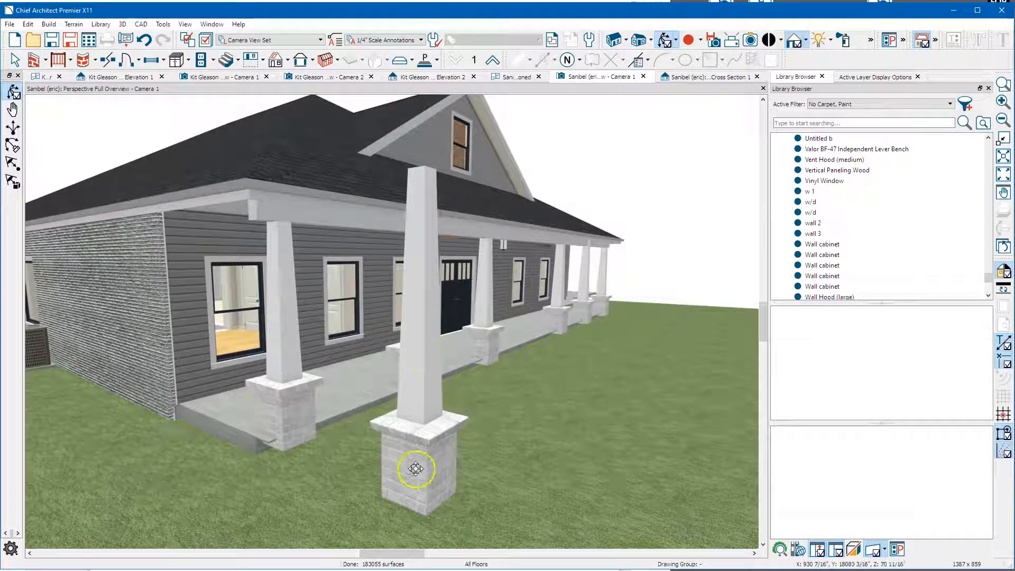
Examine the separate base, cap and tapered post objects that make up the corner porch column.
scroll(416, 465, "up", 3)
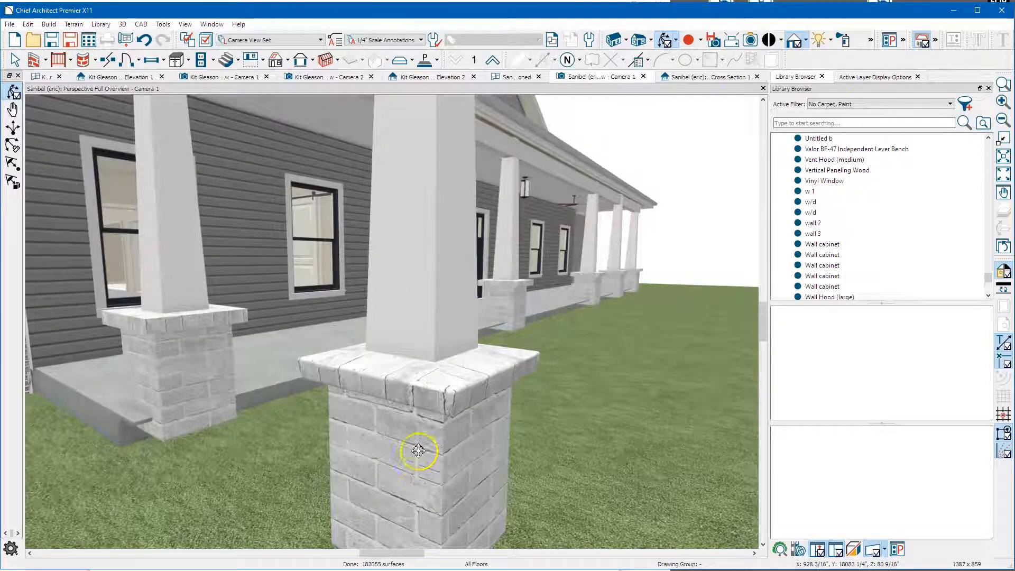
scroll(390, 376, "down", 5)
key("space")
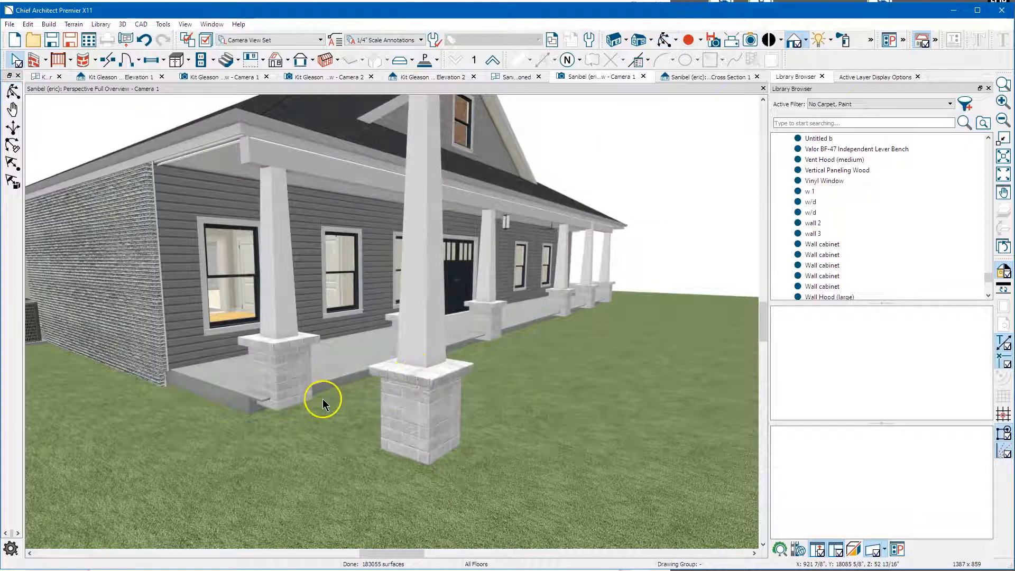
left_click(285, 369)
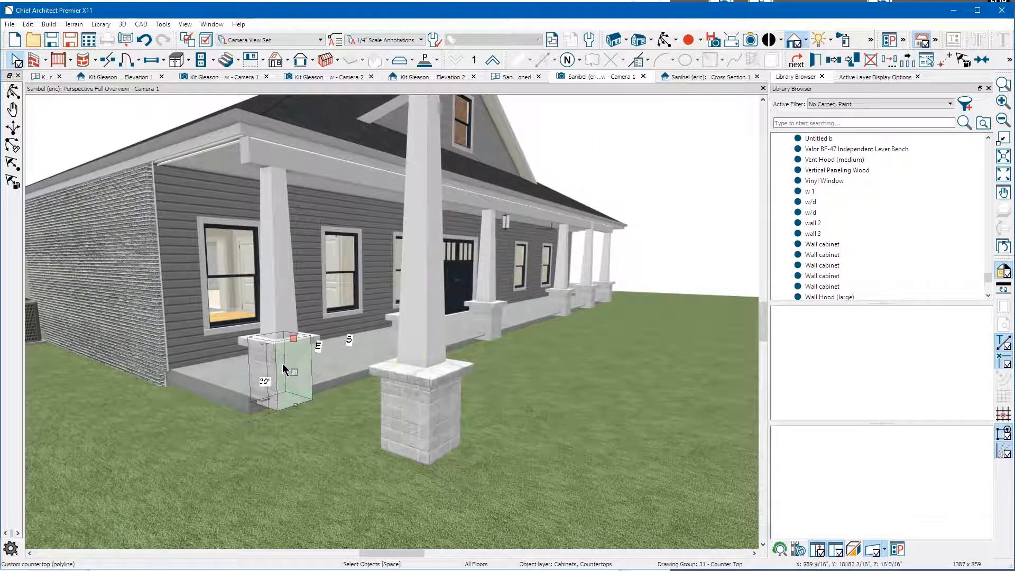
left_click(257, 340)
left_click(279, 280)
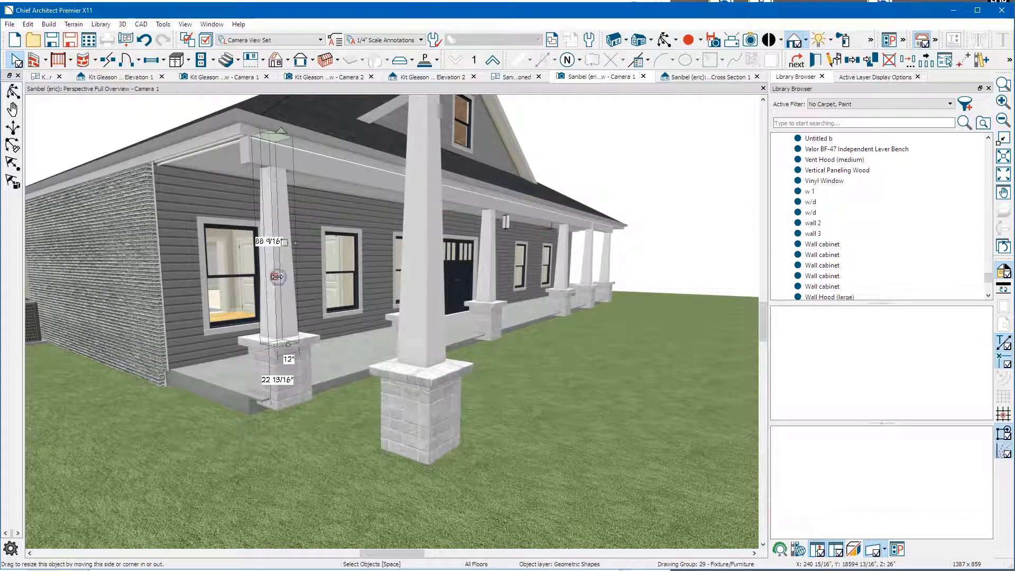
left_click(294, 364)
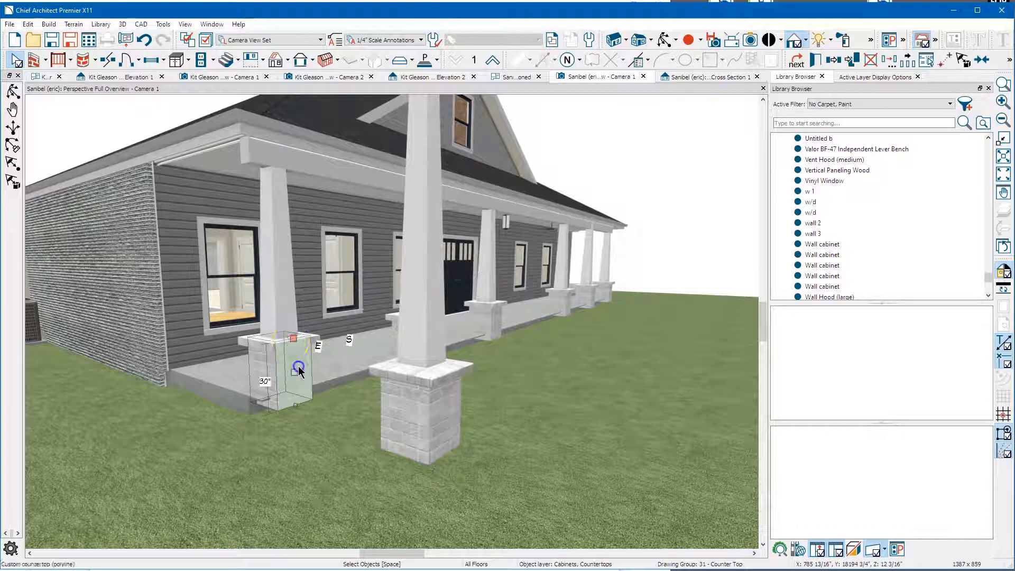
left_click(269, 347)
left_click(308, 339)
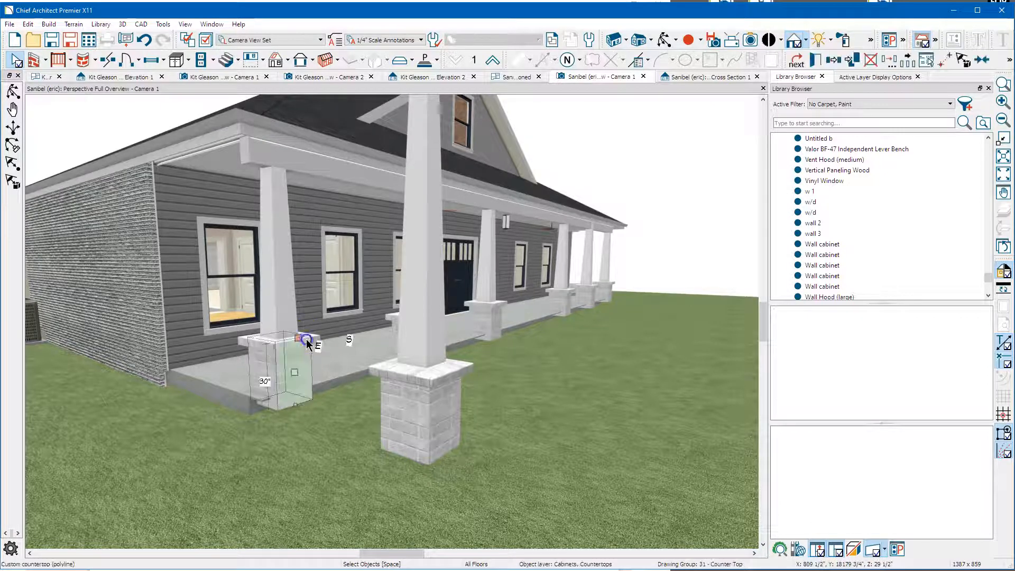
left_click(258, 337)
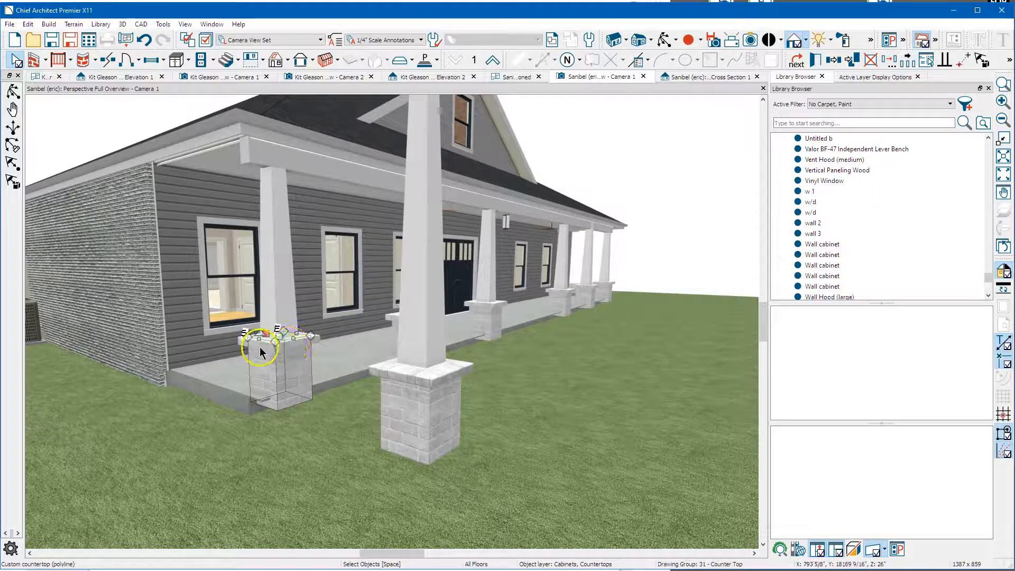
Inspect the brick polyline solid and cap molding polyline of the free-standing column in the yard.
scroll(452, 399, "up", 3)
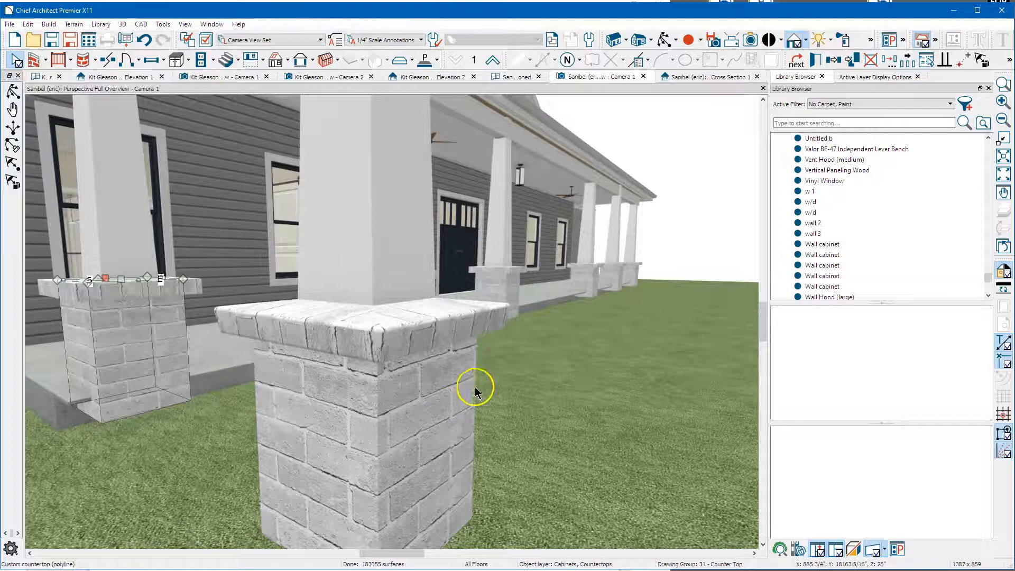
left_click(399, 469)
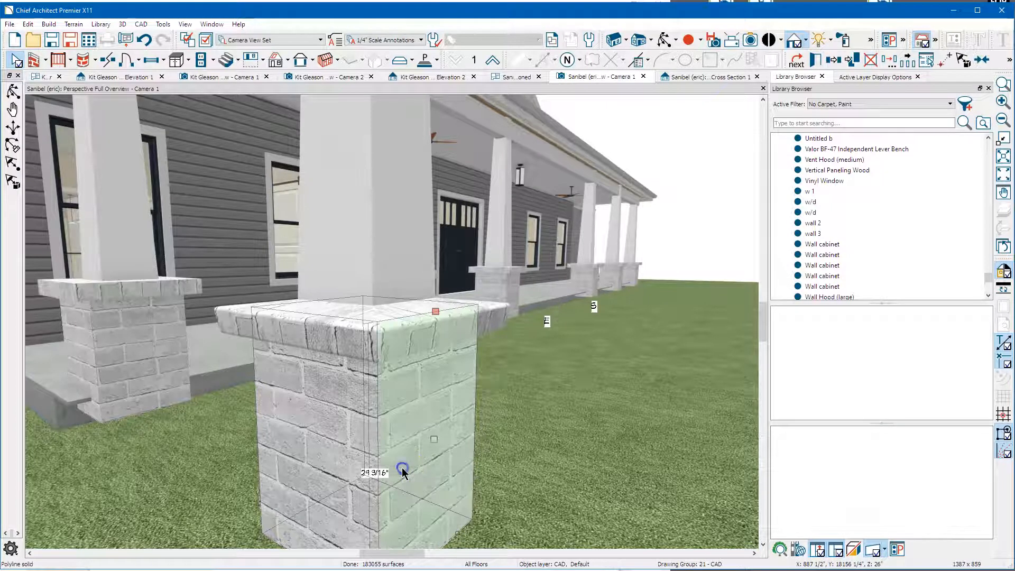
left_click(329, 435)
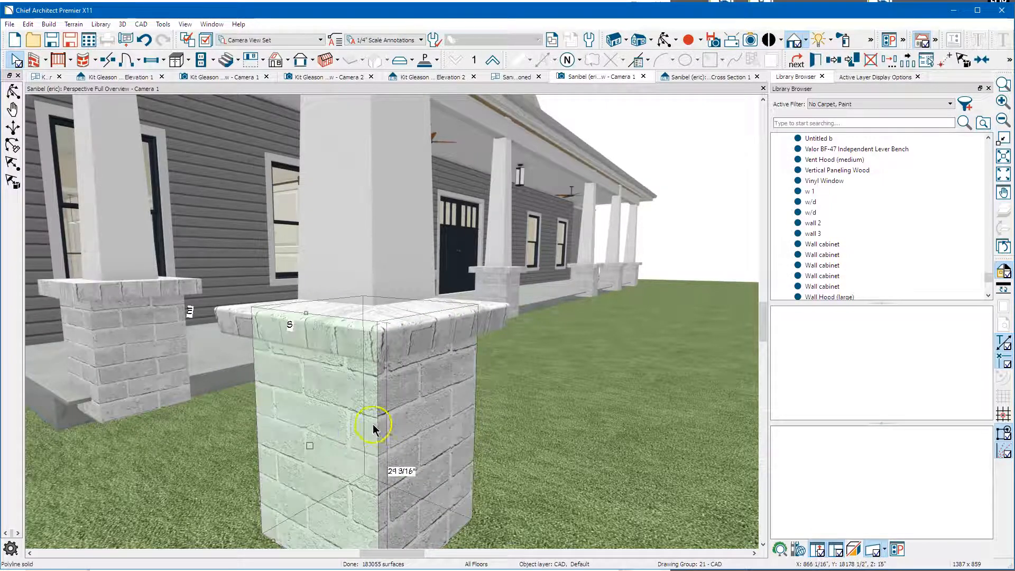
left_click(400, 414)
left_click(333, 339)
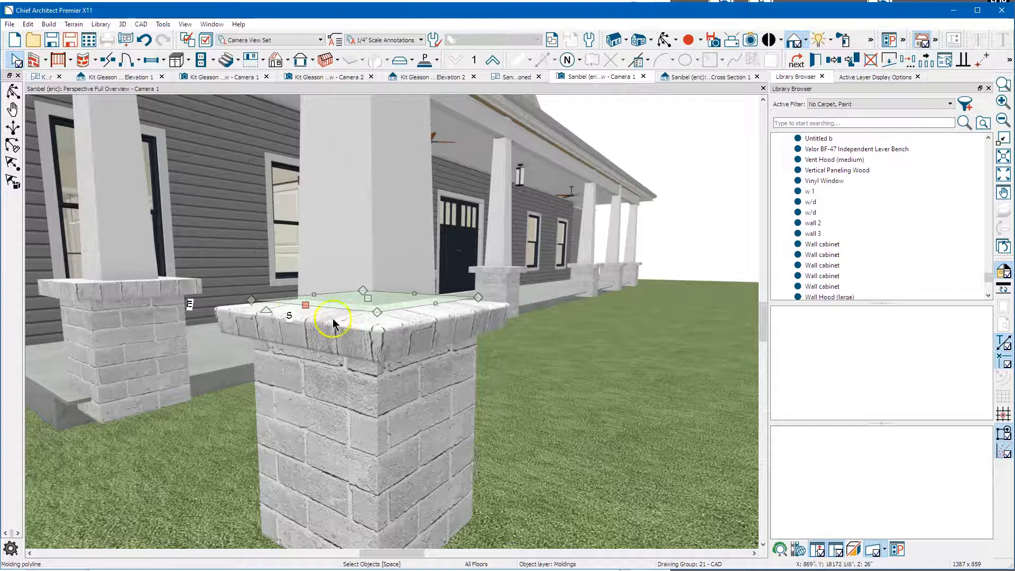
scroll(407, 341, "down", 3)
scroll(402, 341, "up", 3)
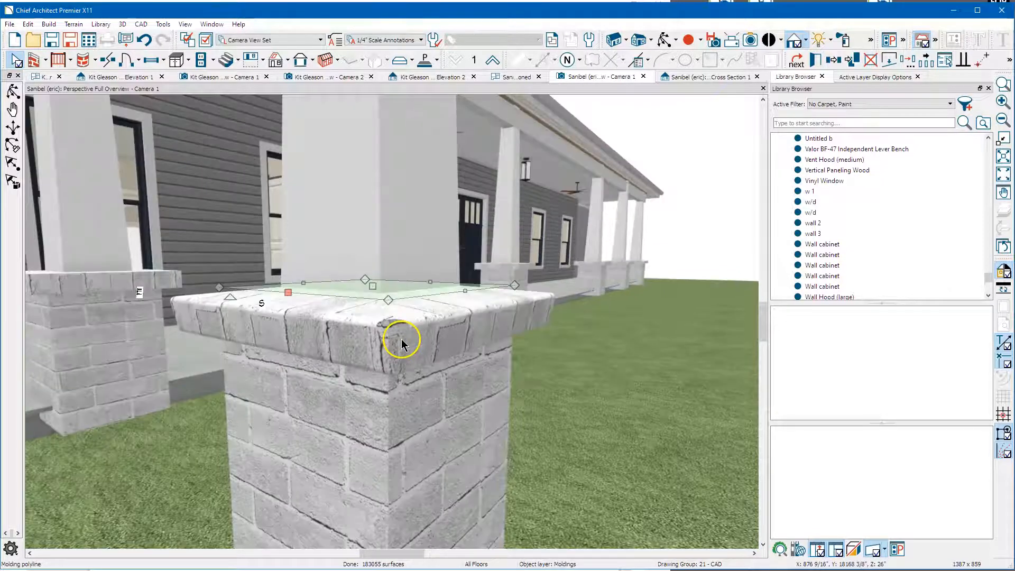
key("Escape")
scroll(394, 343, "down", 3)
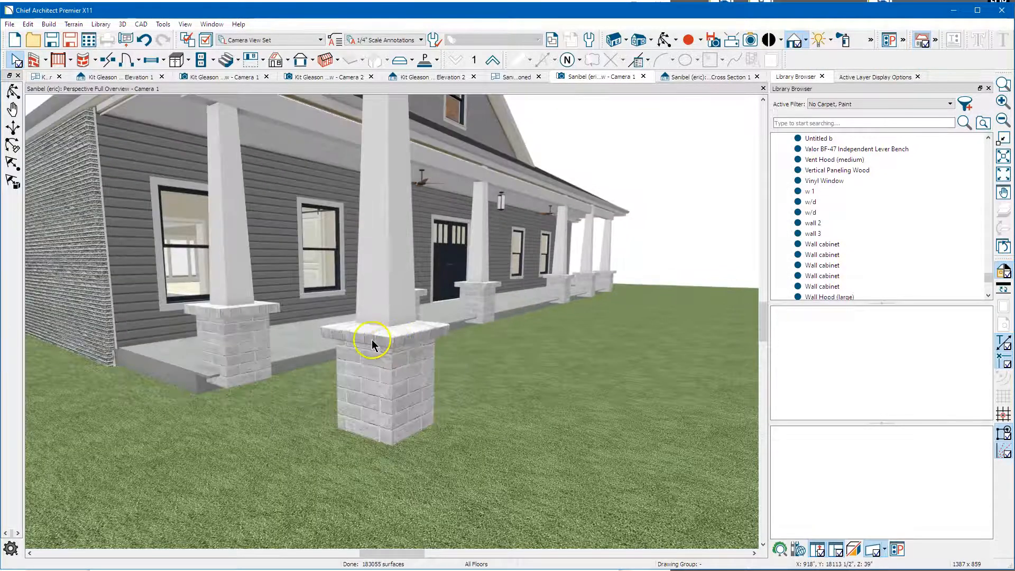
Review the molding profile settings of the free-standing column's brick cap and look closely at how the parts meet.
left_click(354, 339)
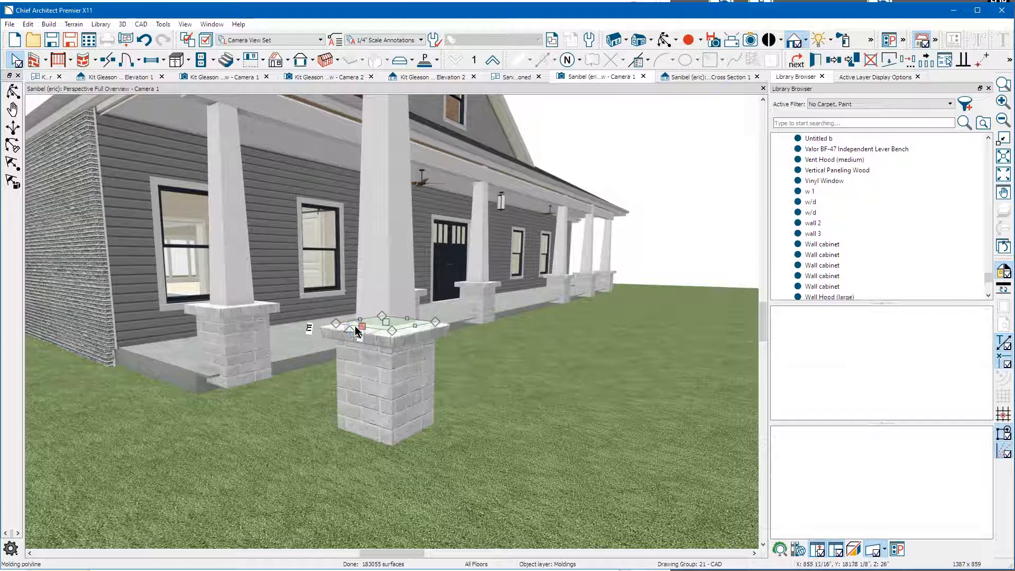
double_click(364, 323)
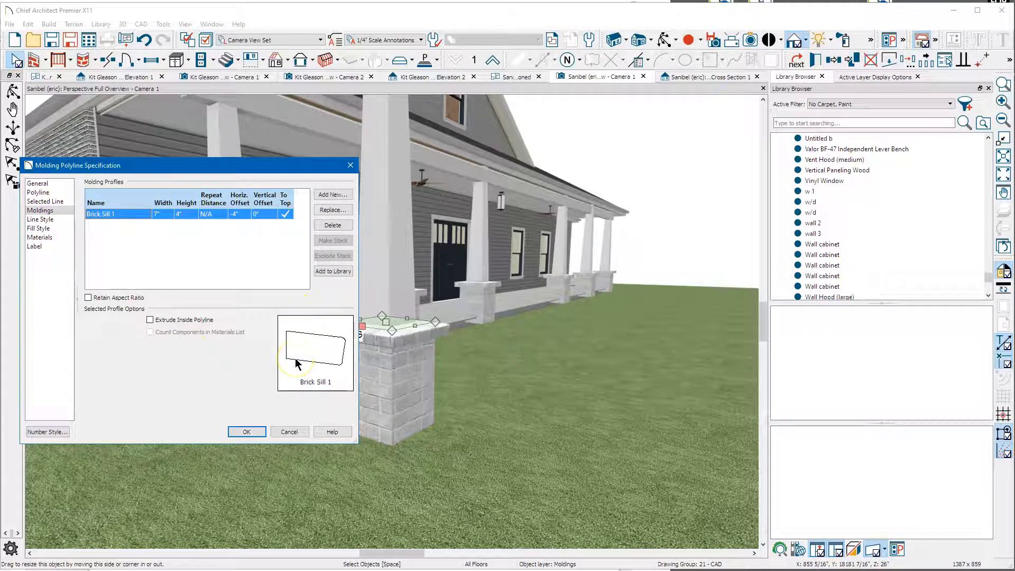
left_click(246, 432)
scroll(347, 335, "up", 5)
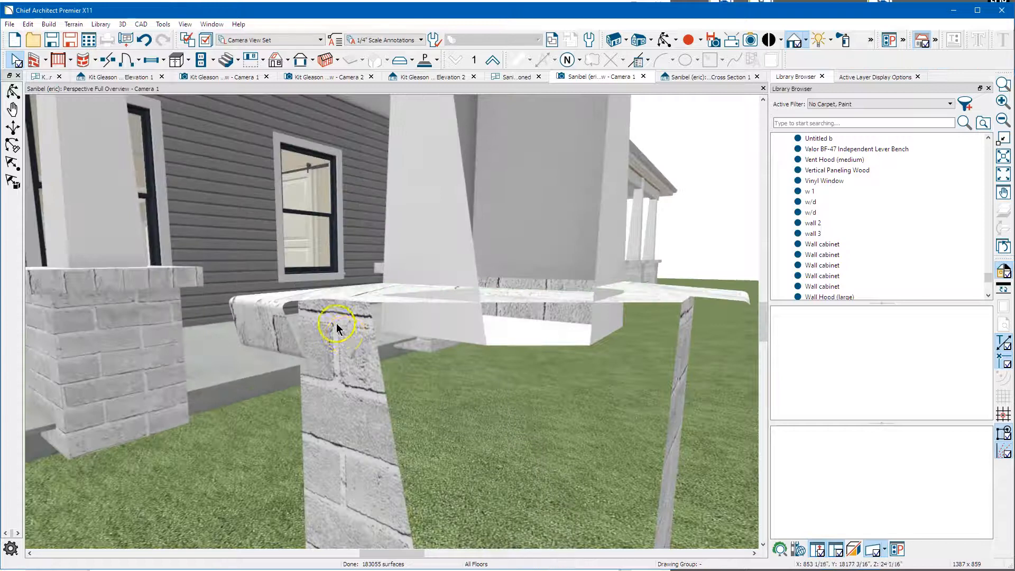
scroll(337, 327, "down", 5)
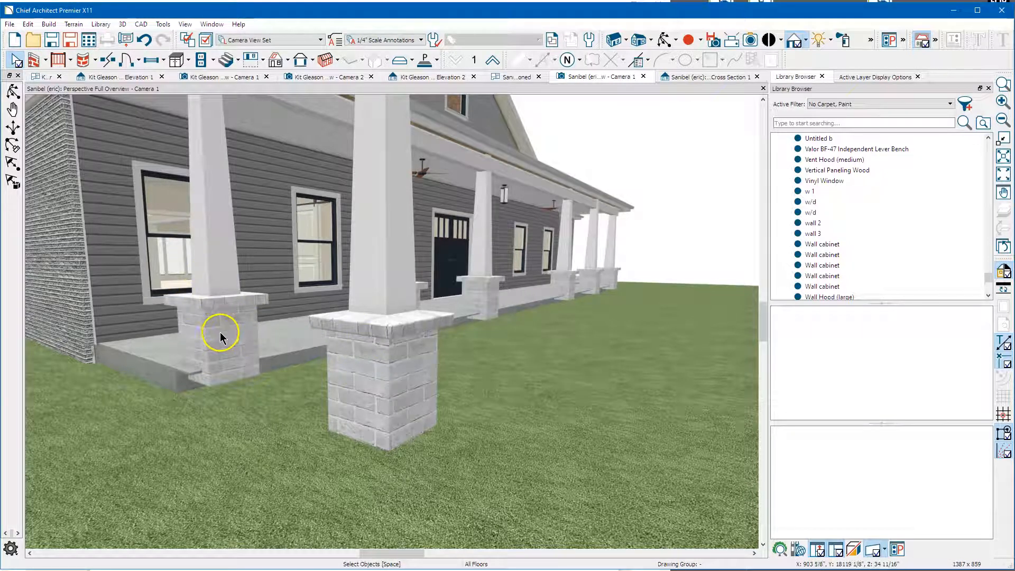
left_click(370, 328)
left_click(364, 393, "shift")
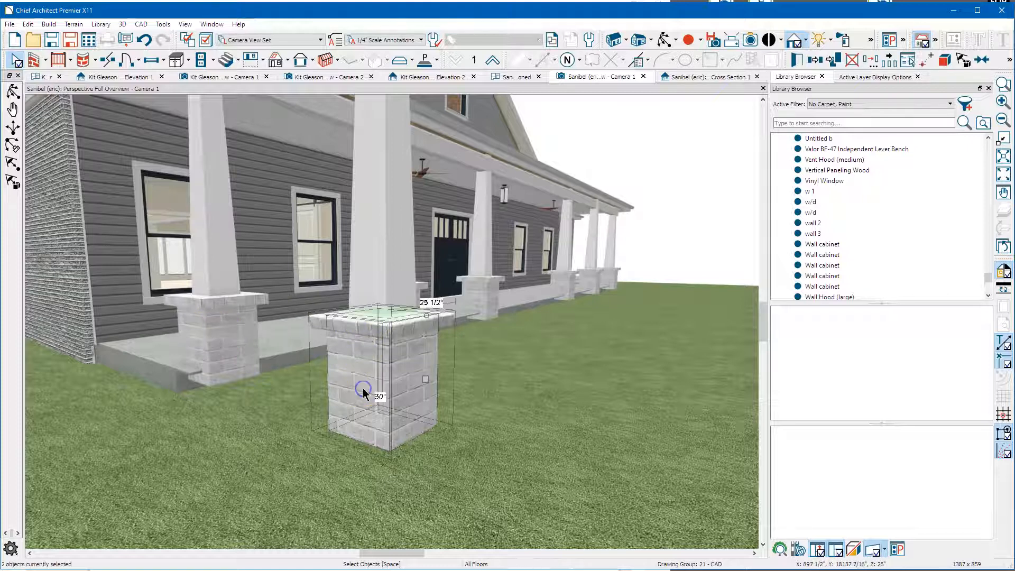
left_click(366, 257, "shift")
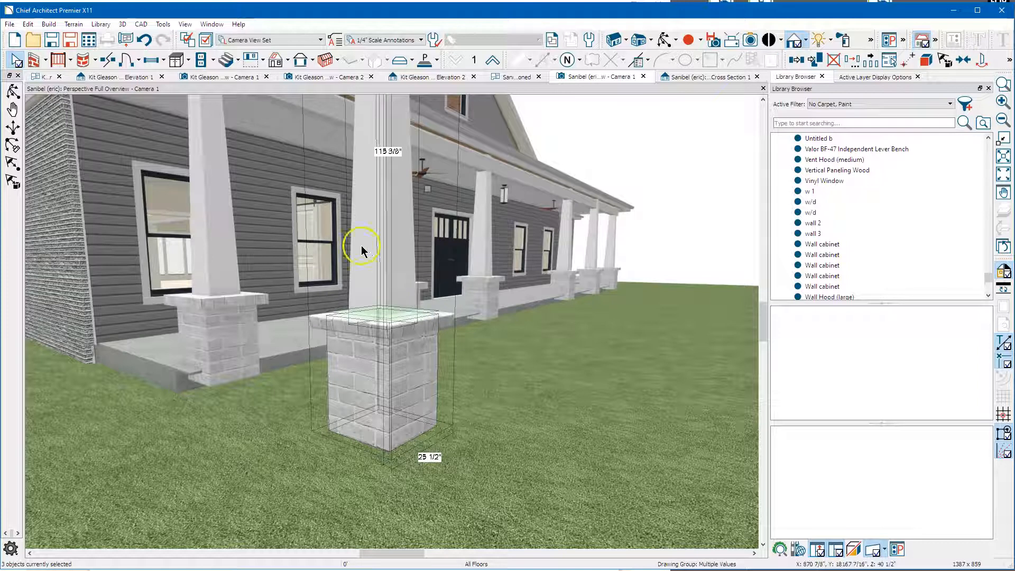
right_click(390, 175)
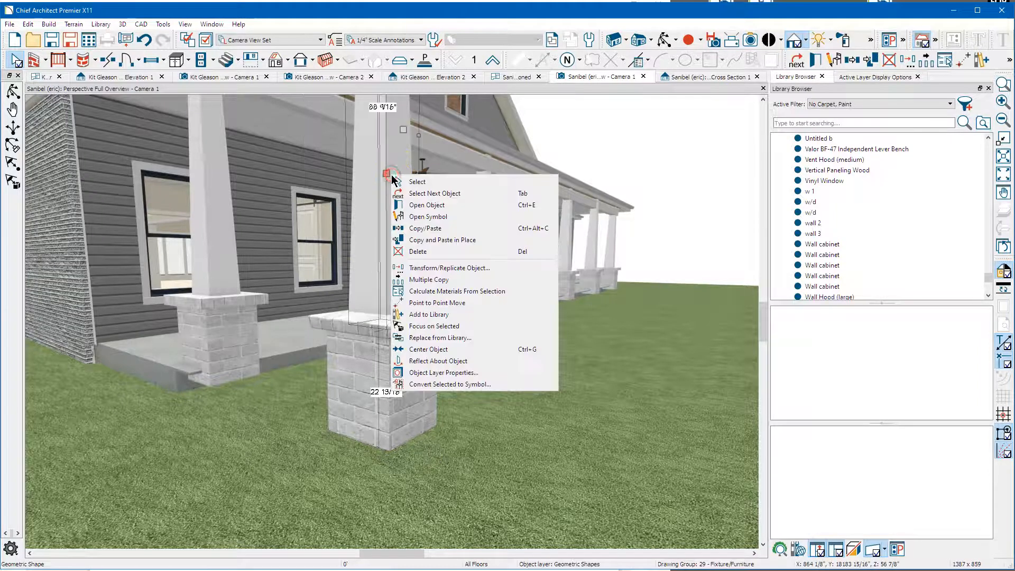
left_click(439, 372)
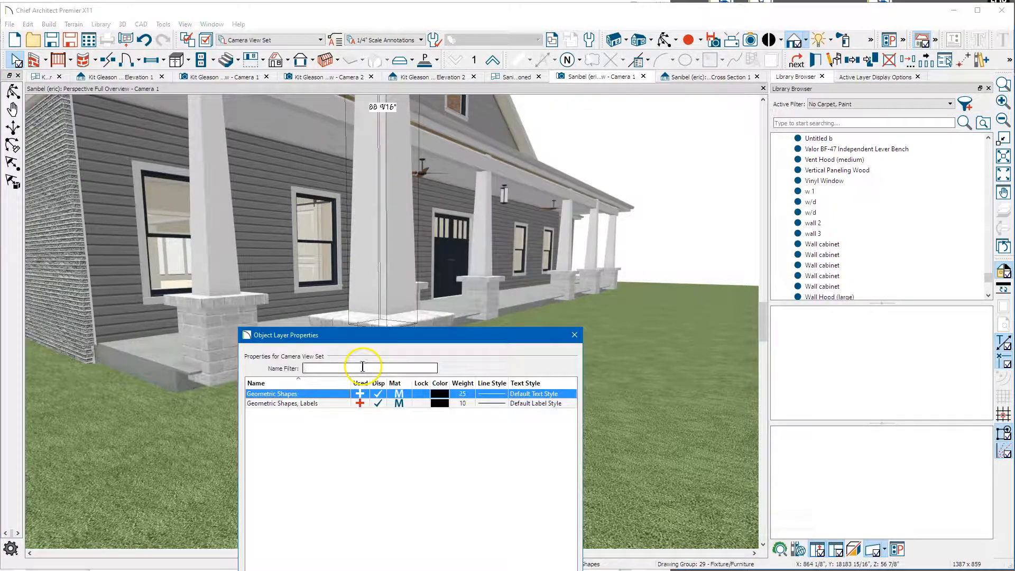
left_click(567, 335)
Combine the free-standing column's brick base, cap molding and tapered post into one architectural block.
left_click(340, 356)
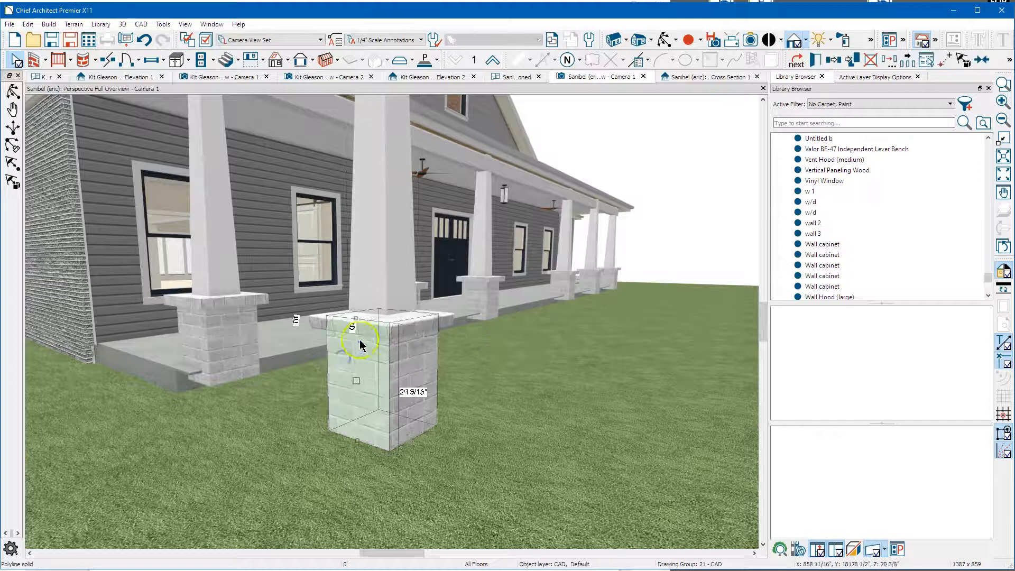
left_click(390, 321, "shift")
left_click(387, 274, "shift")
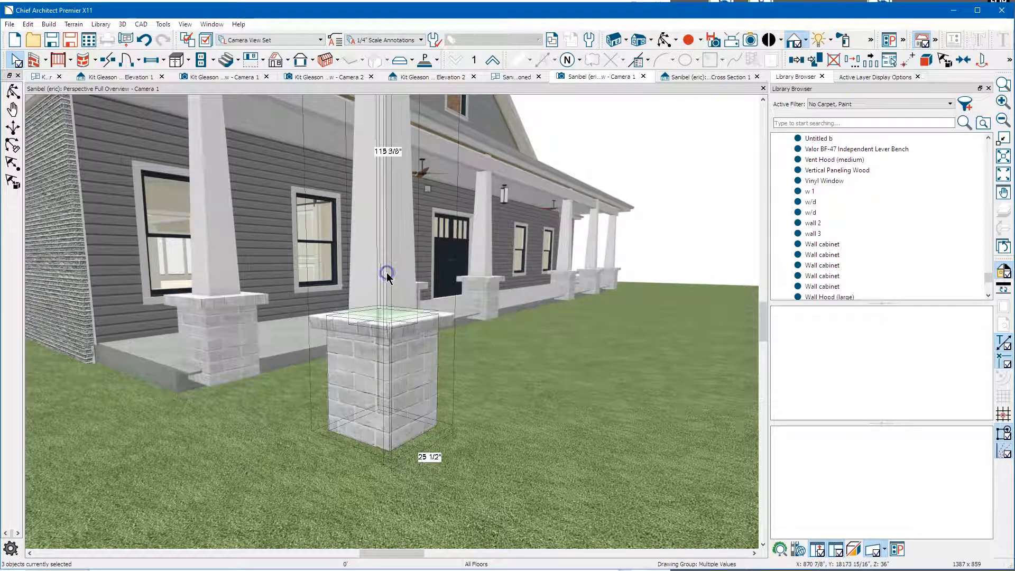
left_click(927, 62)
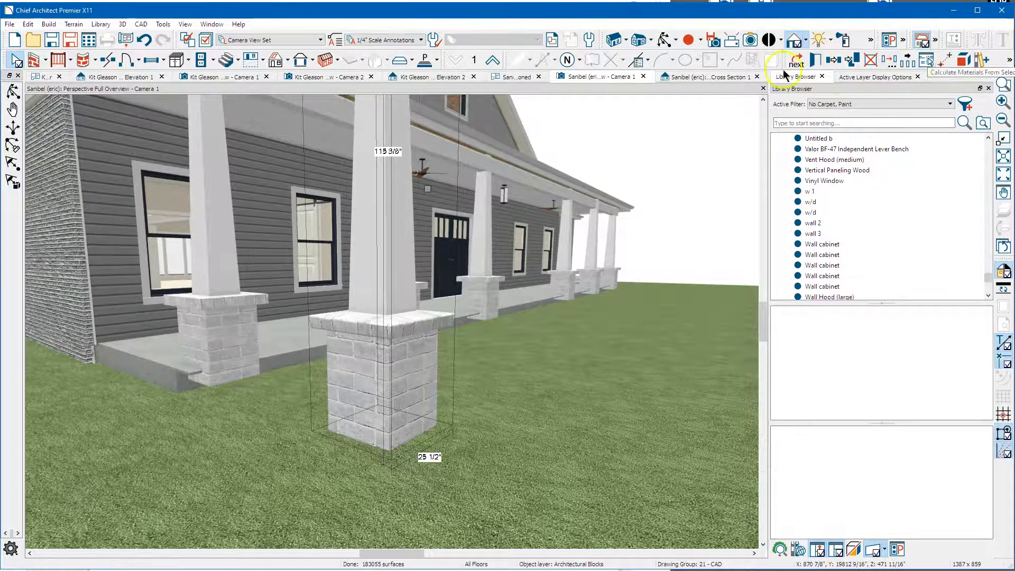
left_click(368, 352)
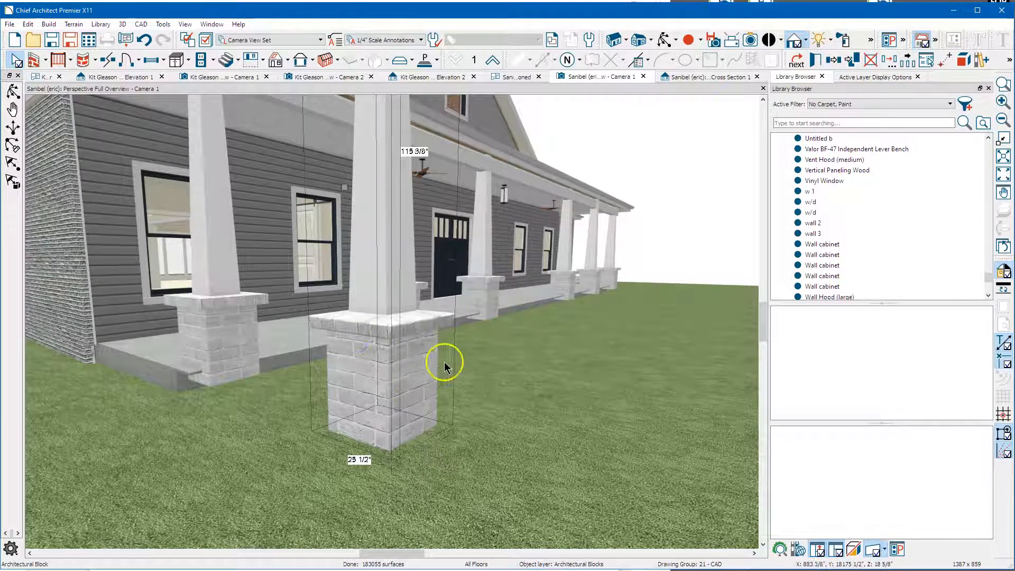
Convert the column block to a Millwork symbol named "Column - Brick Base Tapered Top" and add it to the library.
right_click(386, 257)
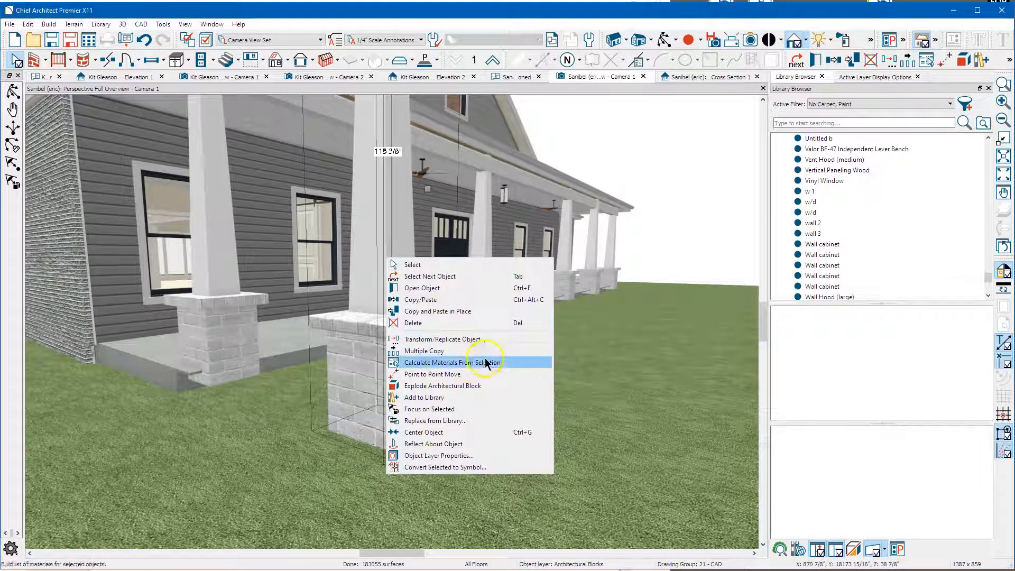
left_click(466, 467)
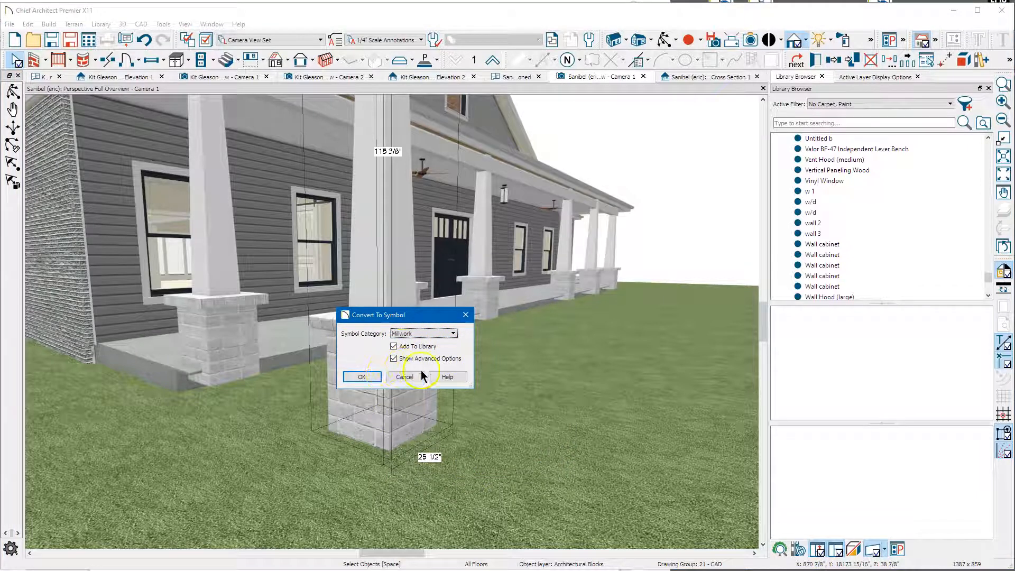
left_click(363, 376)
left_click_drag(454, 277, 433, 169)
left_click_drag(362, 194, 264, 195)
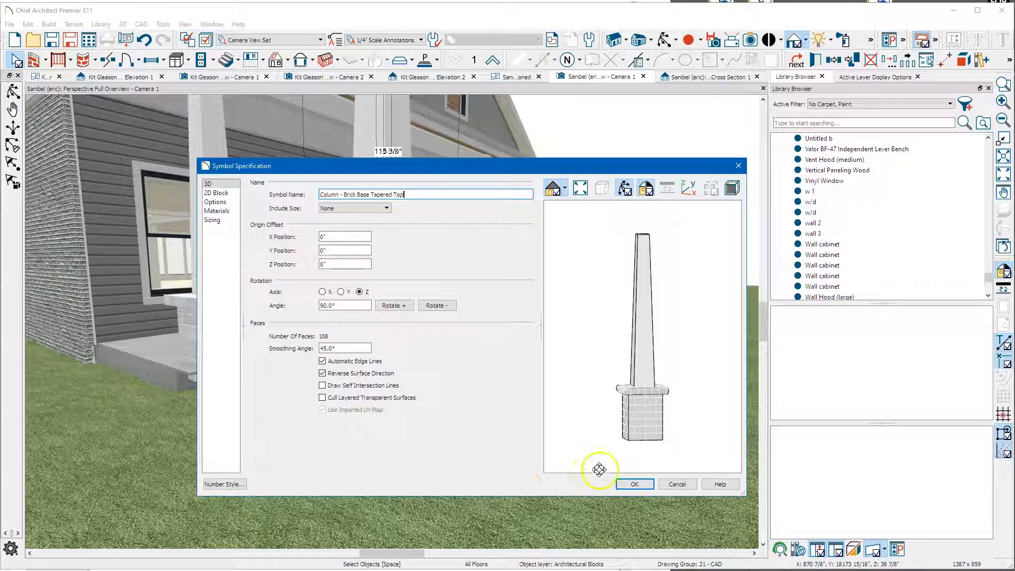
left_click(633, 484)
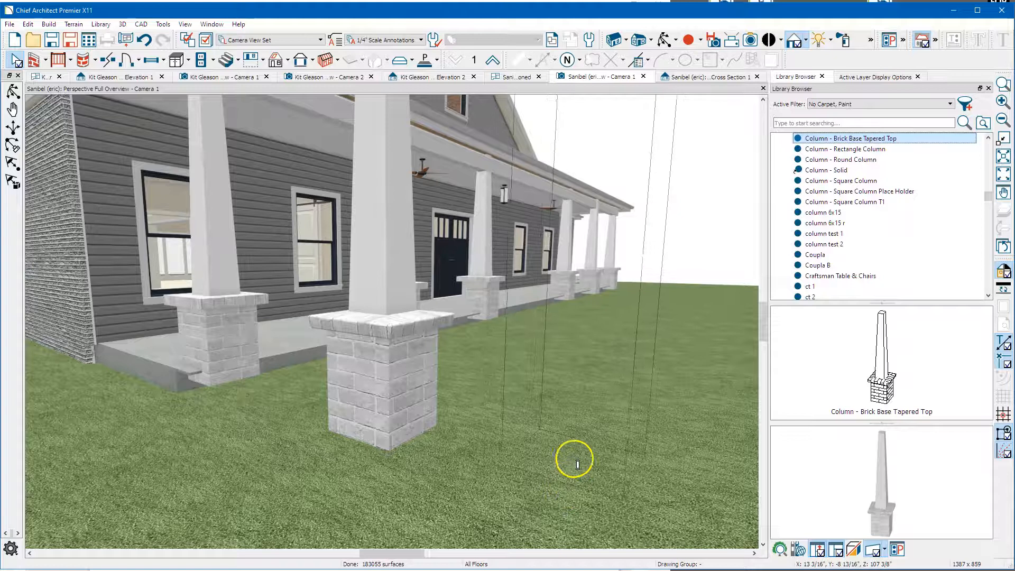
Place the Column - Brick Base Tapered Top symbol on the grass beside the original block and compare the two.
left_click(555, 444)
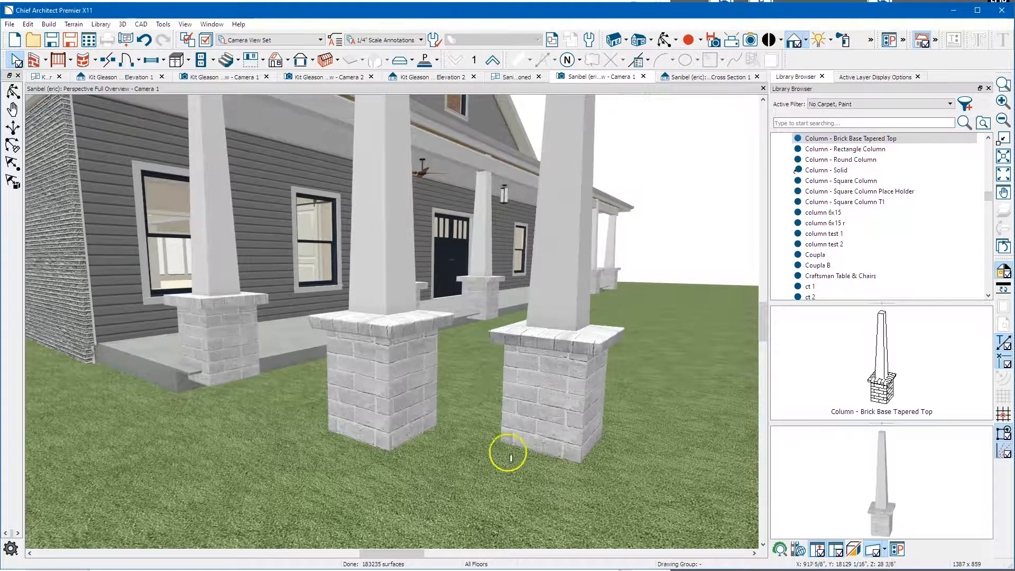
left_click(549, 281)
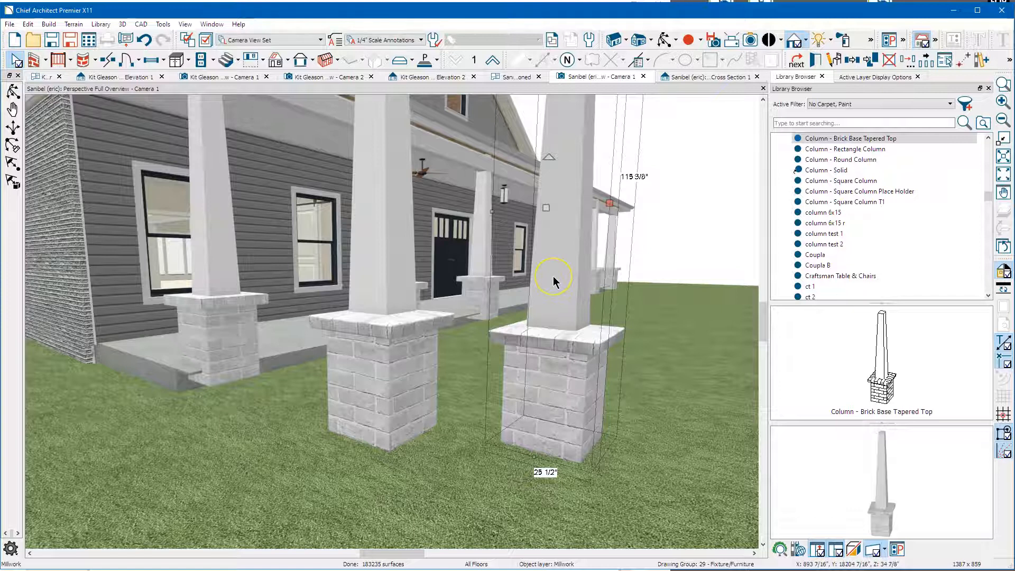
left_click(376, 372)
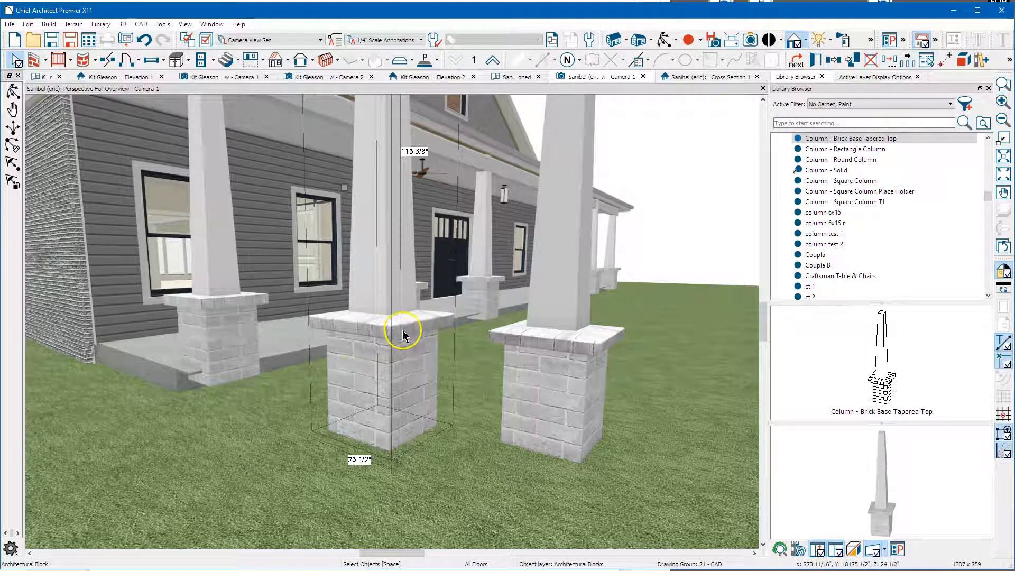
Delete both the original column block and the placed column symbol from the yard.
left_click(395, 387)
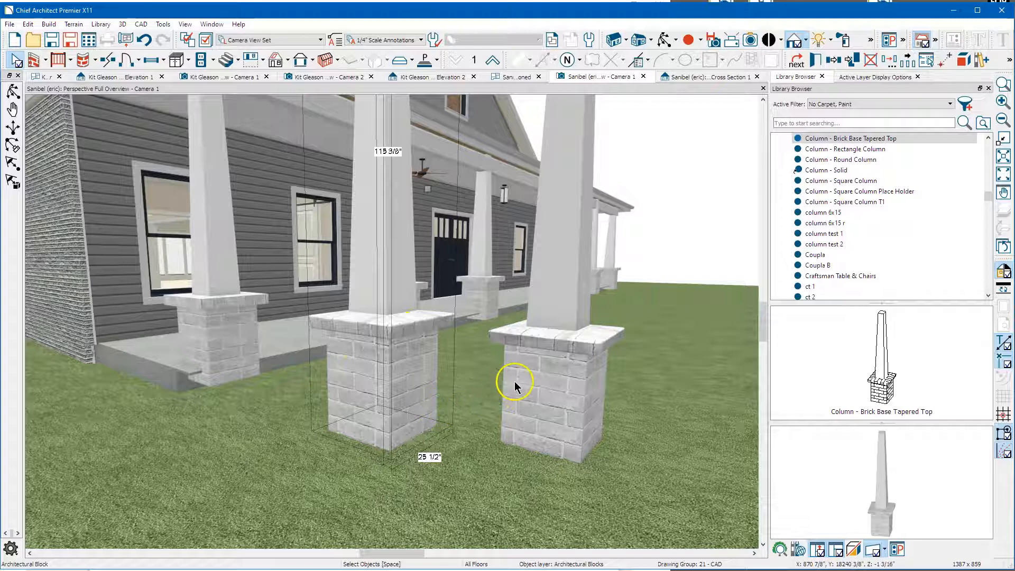
left_click(536, 388)
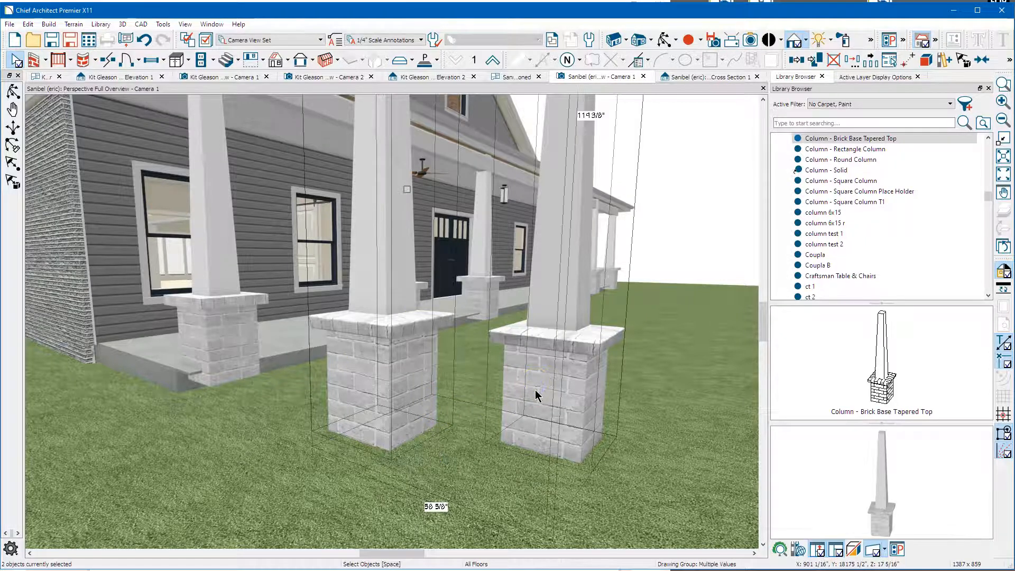
key("Delete")
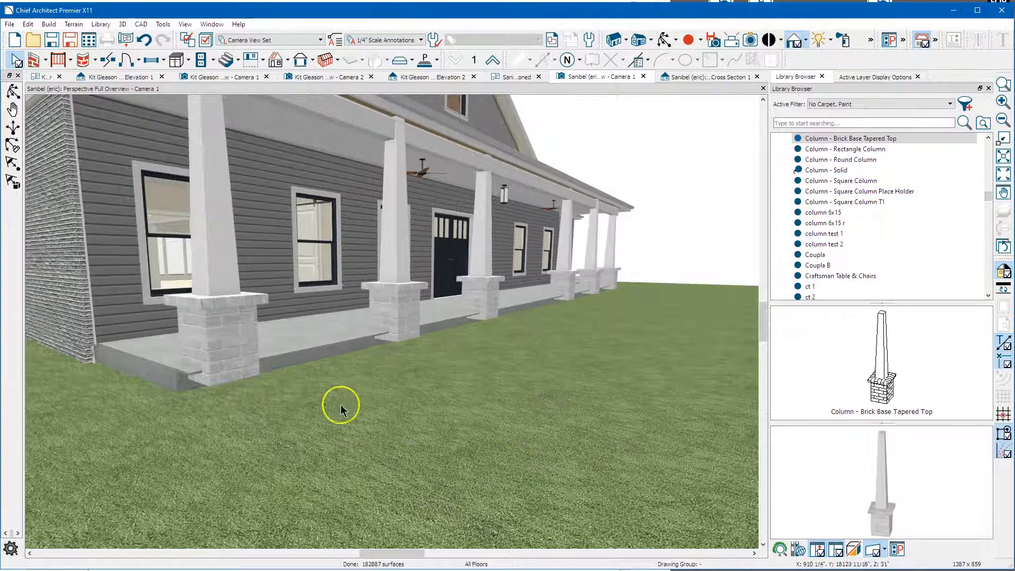
Delete the separate brick base, cap and tapered post that form the front porch's corner column.
left_click(226, 329)
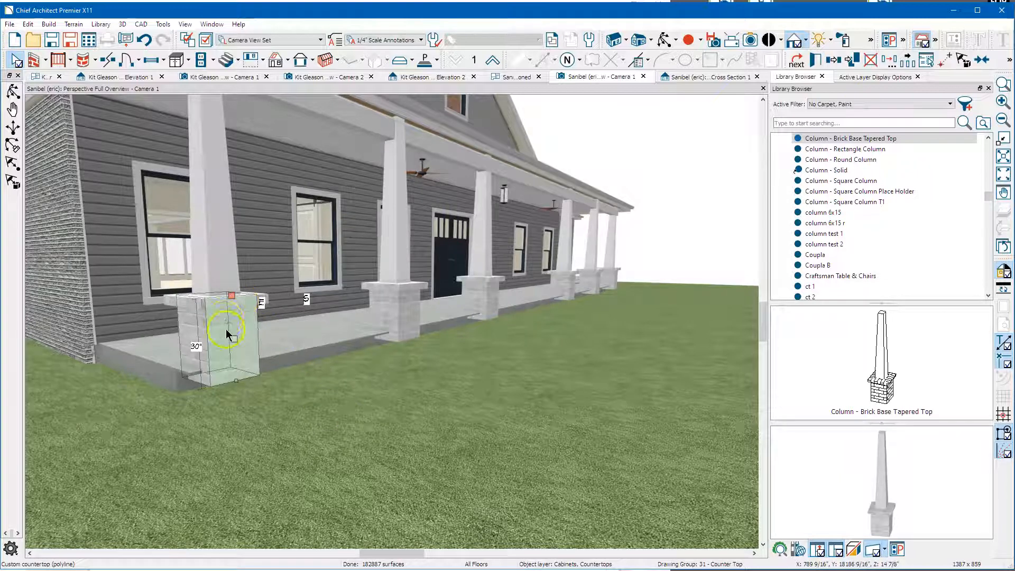
left_click(201, 303, "shift")
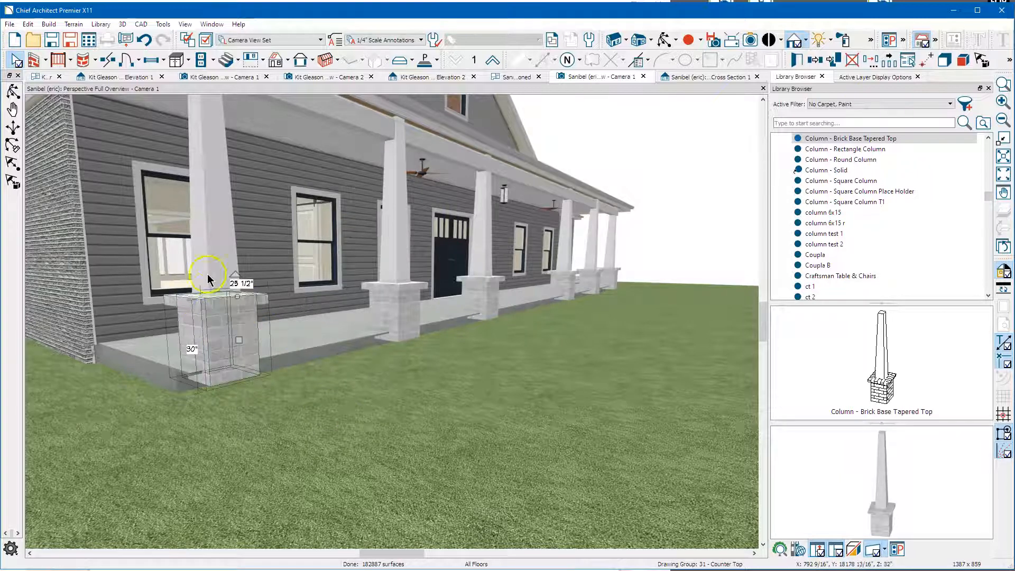
left_click(210, 260, "shift")
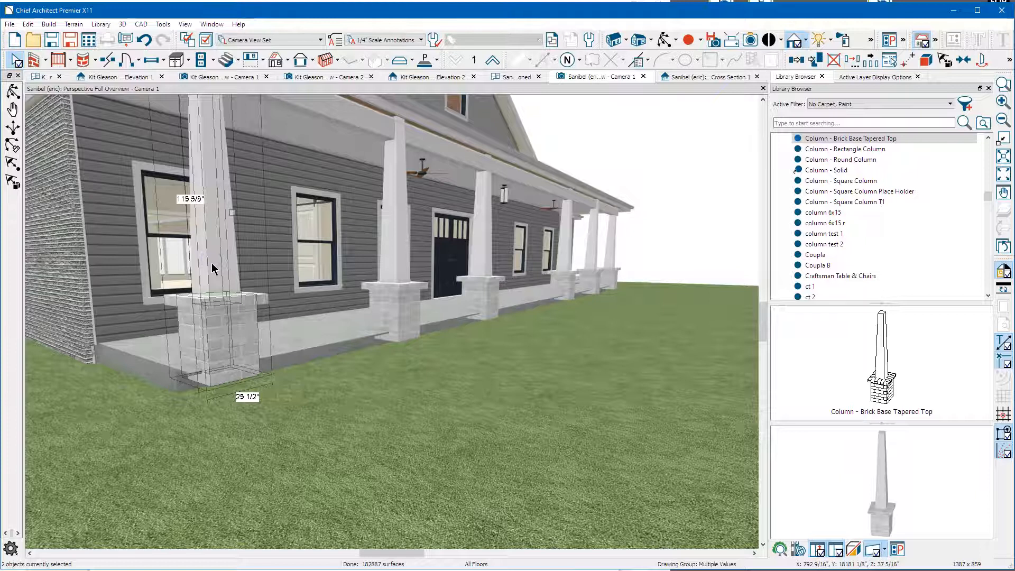
key("Delete")
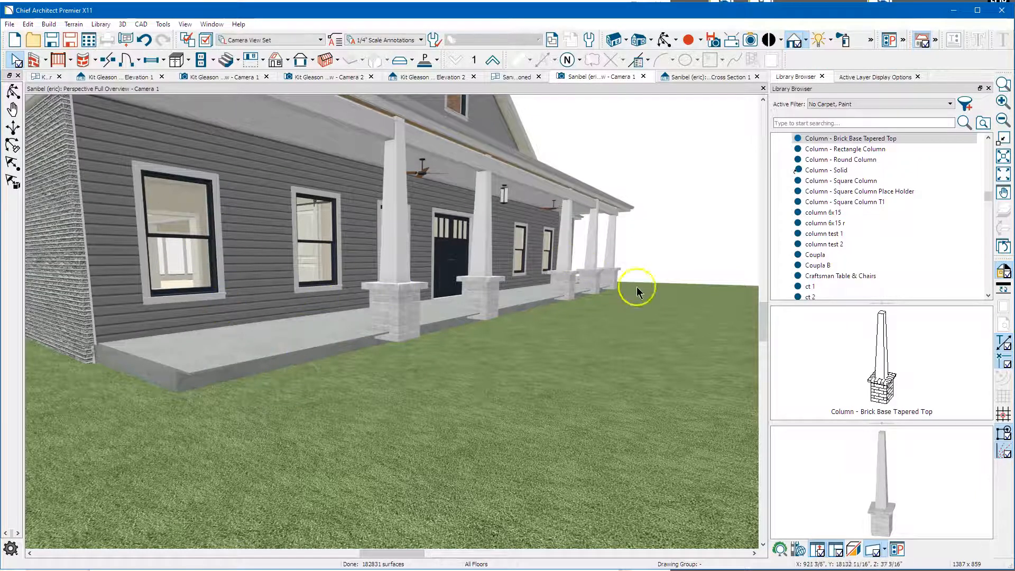
Delete the five remaining brick-base tapered columns along the front porch.
key("ctrl+z")
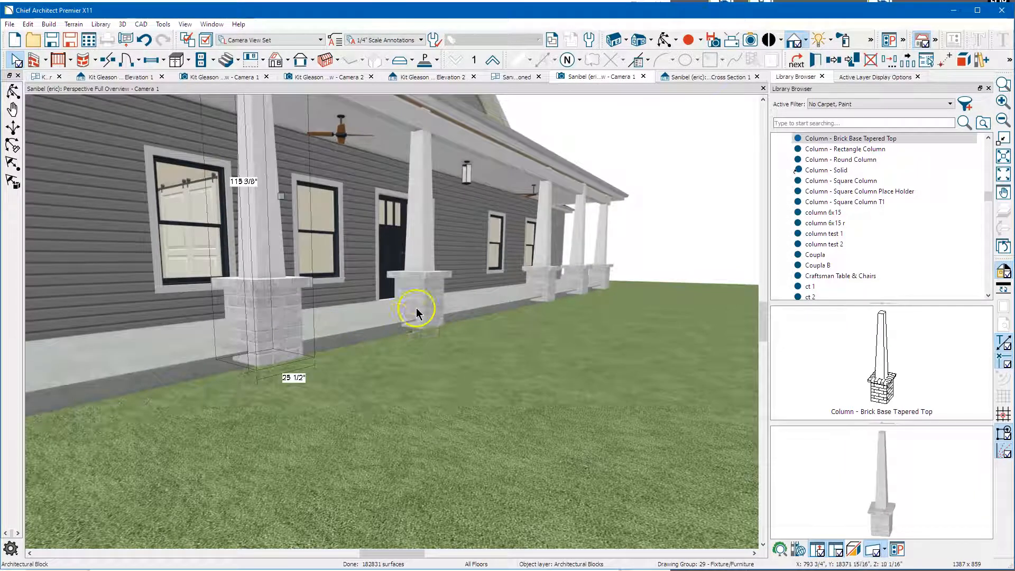
left_click(410, 315, "shift")
left_click(554, 275, "shift")
left_click(582, 275, "shift")
left_click(599, 274, "shift")
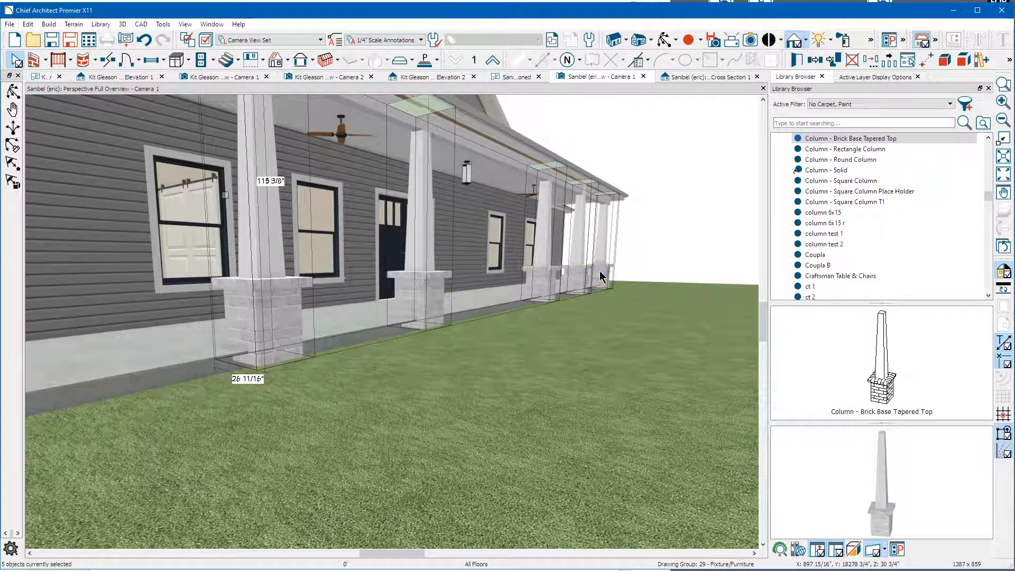
key("Delete")
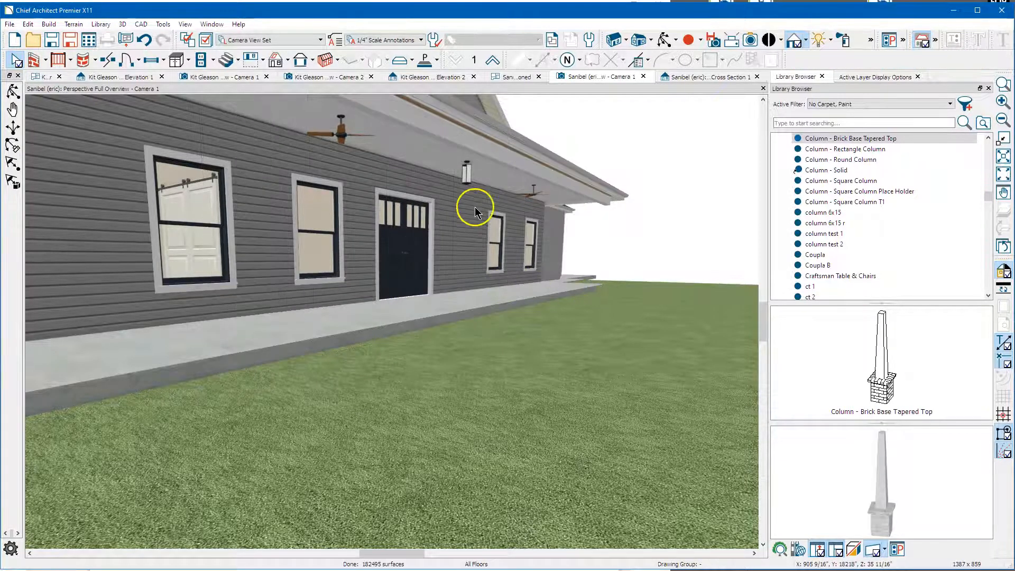
Delete the long custom-countertop beam under the front porch soffit.
scroll(617, 285, "down", 2)
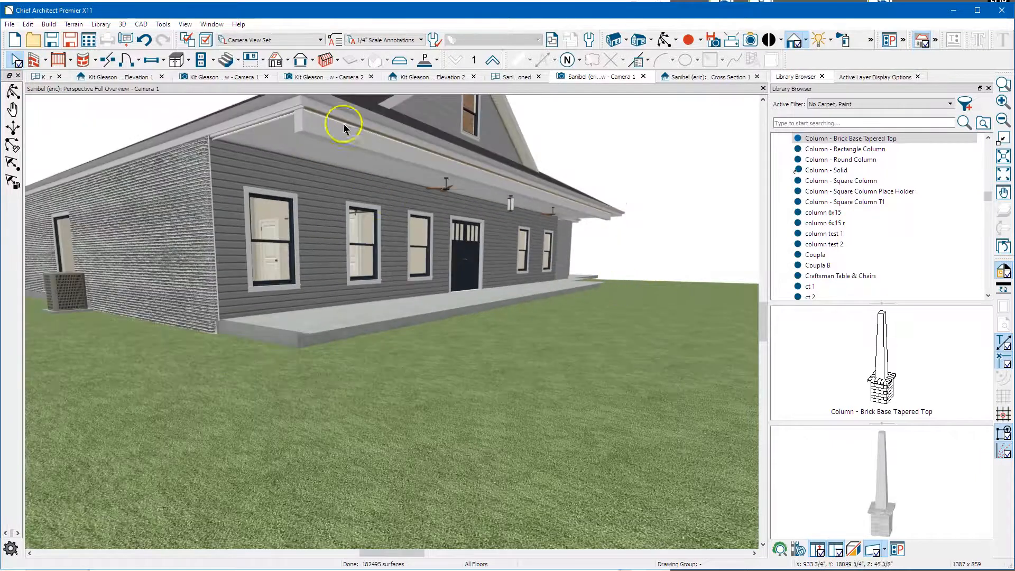
scroll(345, 116, "up", 2)
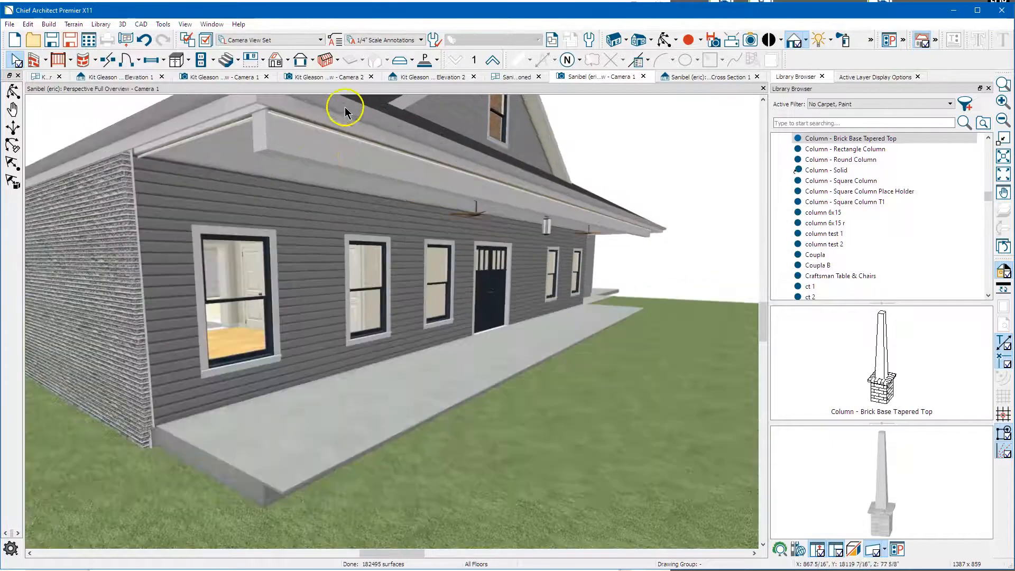
left_click(309, 158)
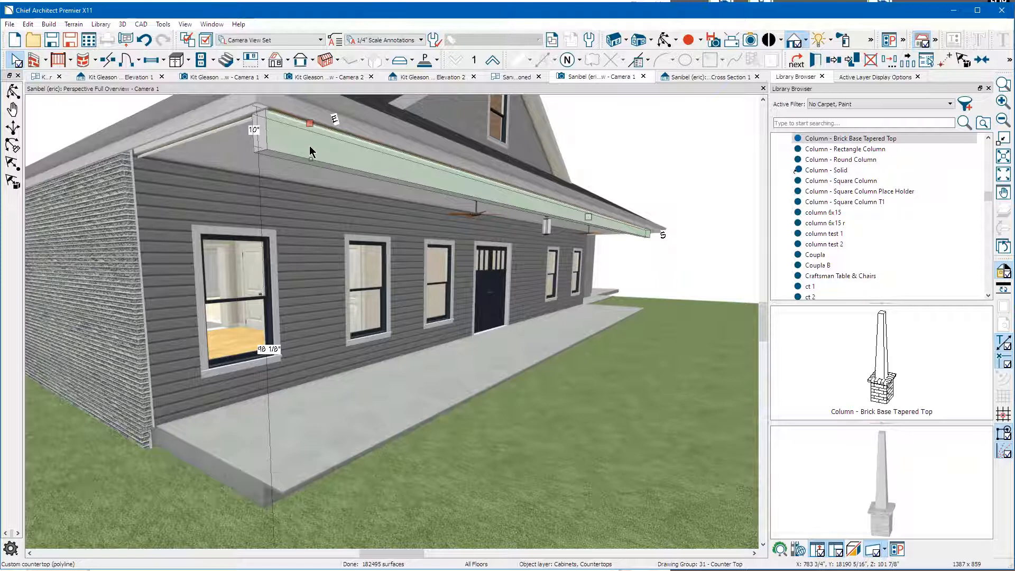
key("Delete")
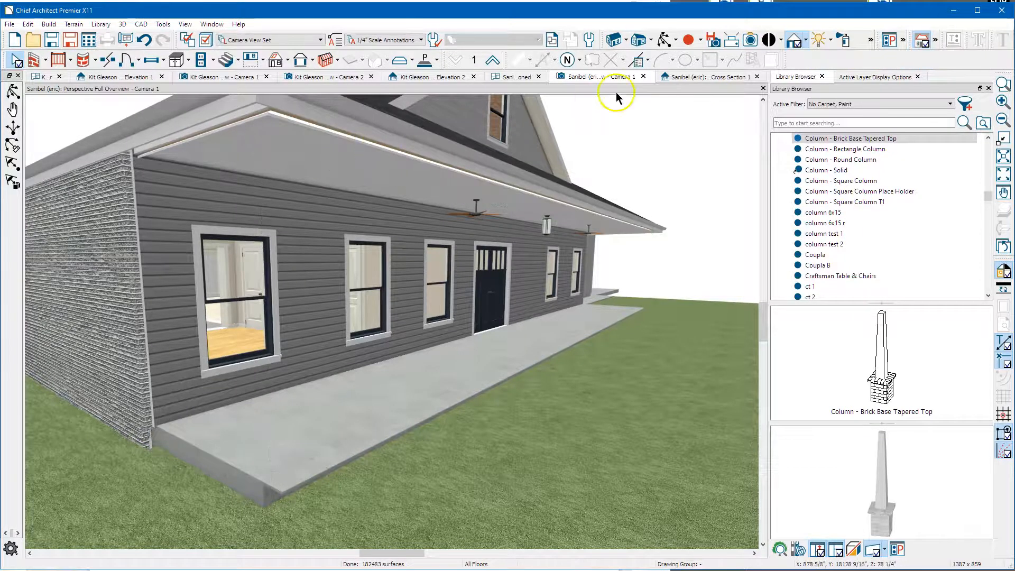
Close the cross section view and switch to the 1st Floor Dimensioned plan.
left_click(758, 77)
left_click(540, 306)
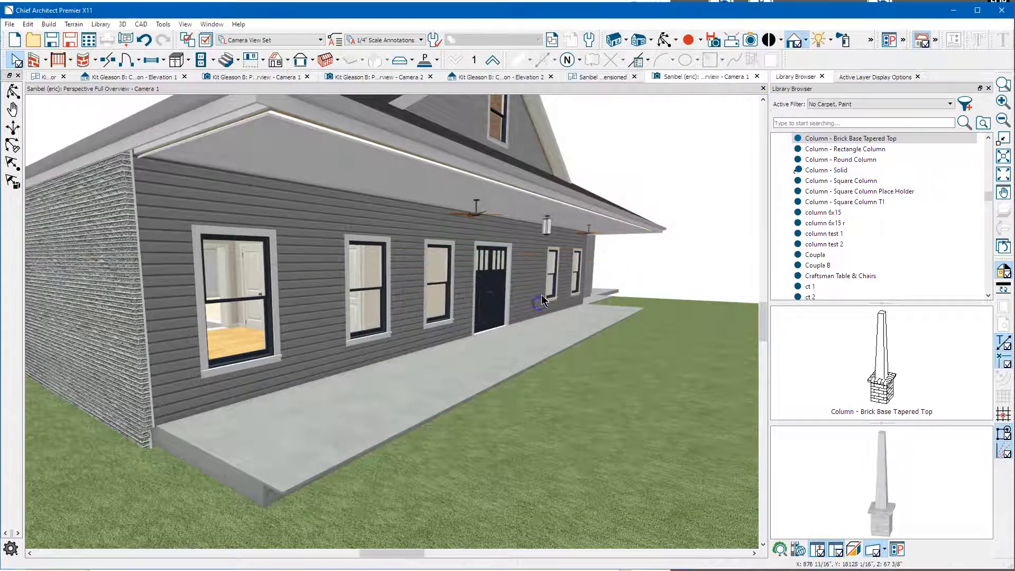
left_click(612, 81)
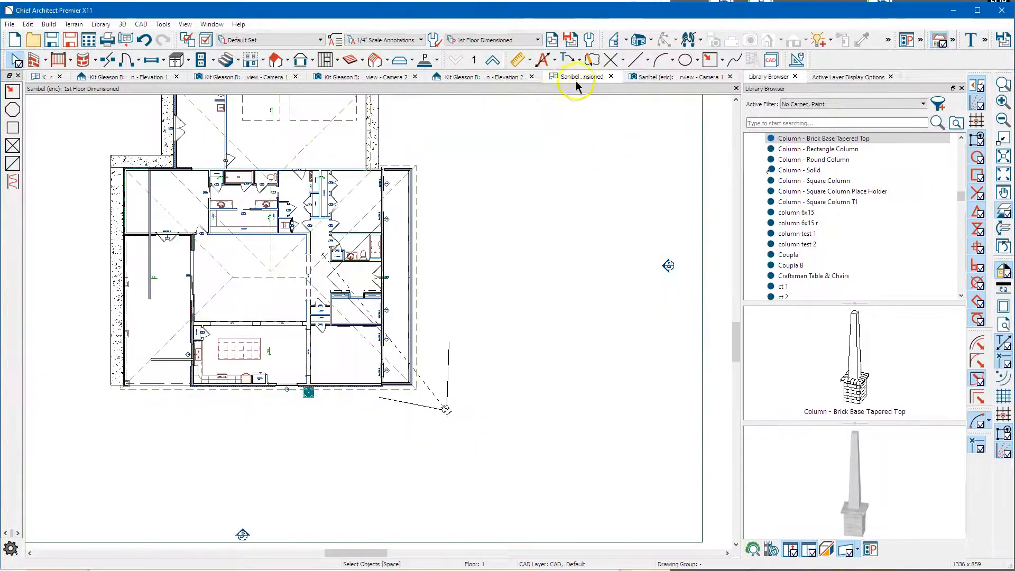
Examine the deck railing wall at the short end of the front porch in plan.
scroll(406, 235, "up", 3)
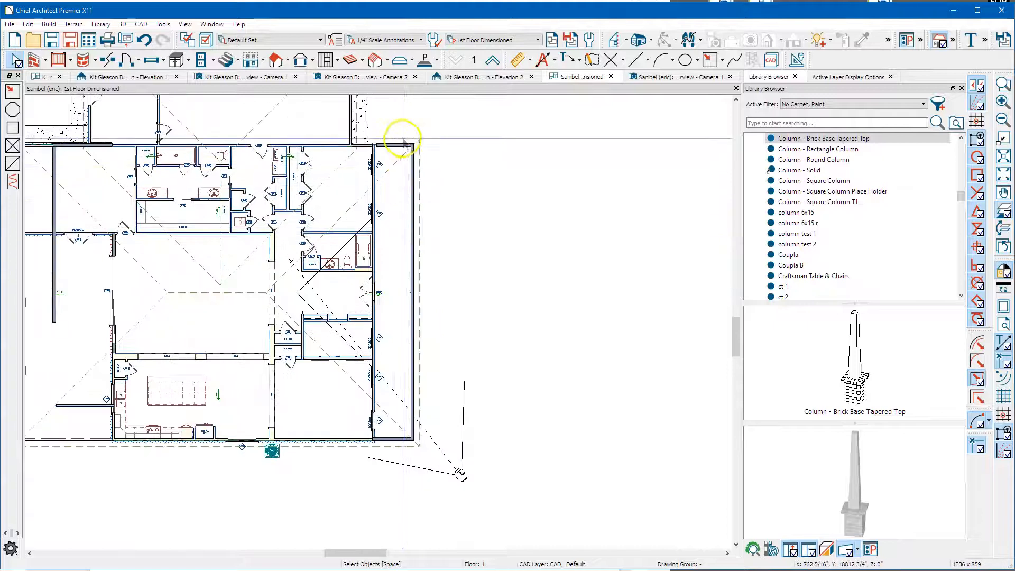
scroll(399, 141, "up", 5)
scroll(369, 148, "up", 3)
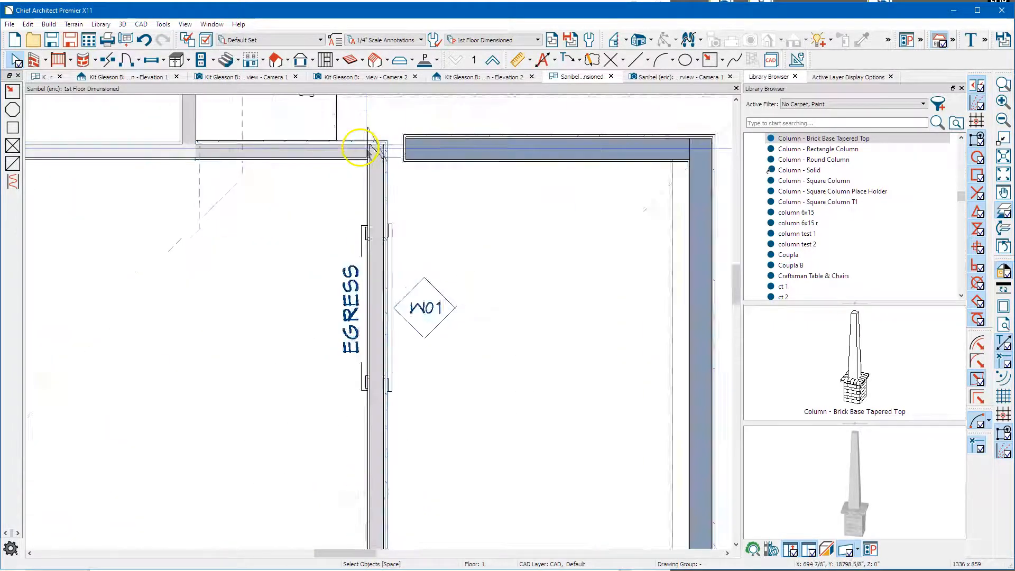
left_click(401, 162)
scroll(175, 200, "down", 4)
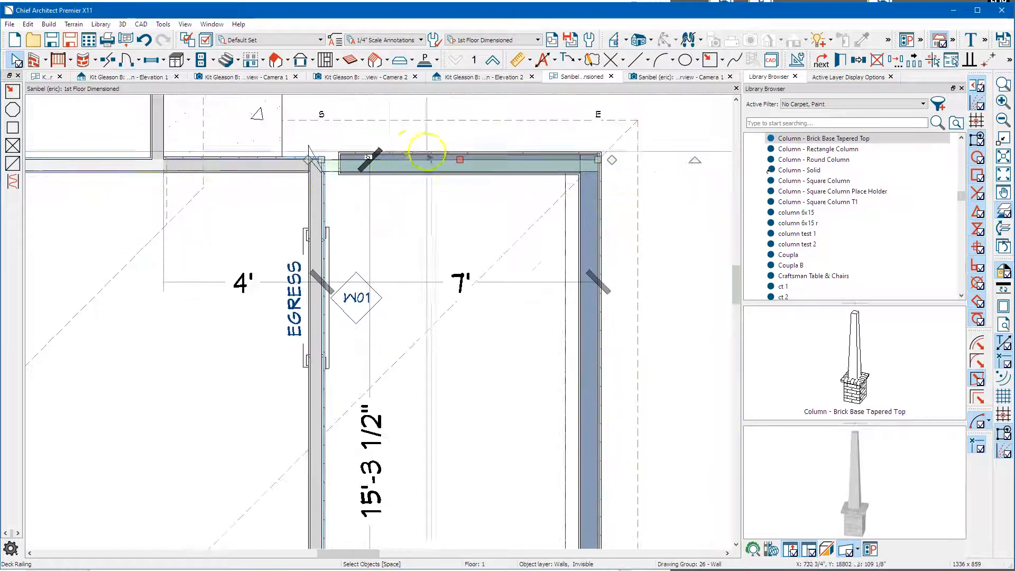
scroll(364, 150, "down", 2)
scroll(372, 127, "down", 2)
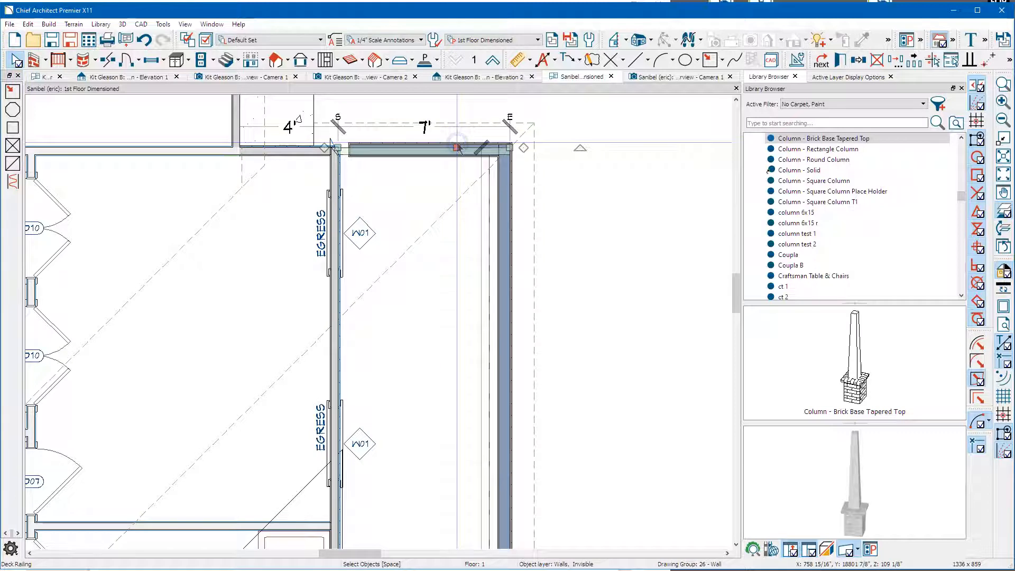
left_click(36, 60)
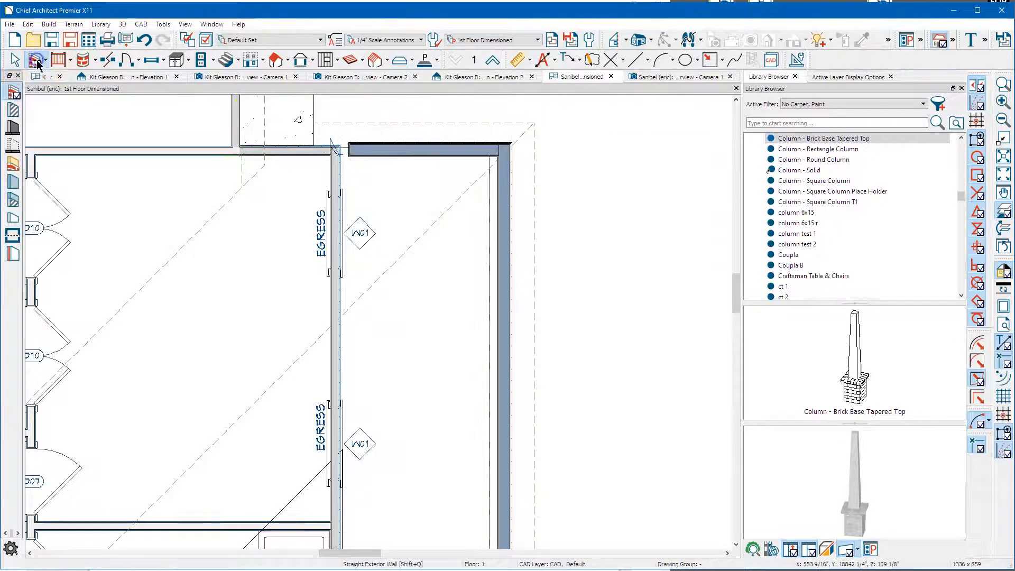
scroll(352, 159, "down", 5)
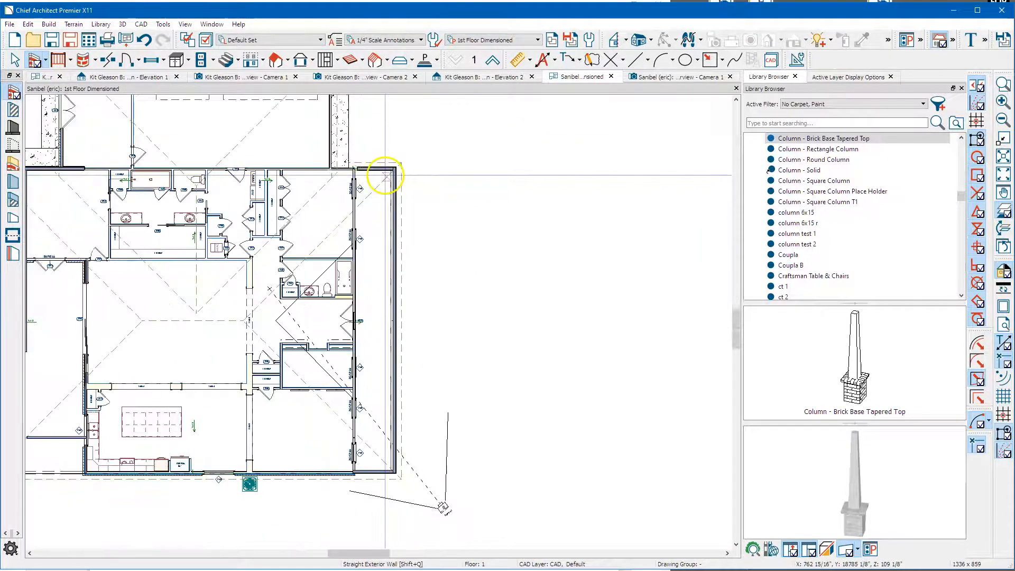
left_click_drag(394, 146, 412, 473)
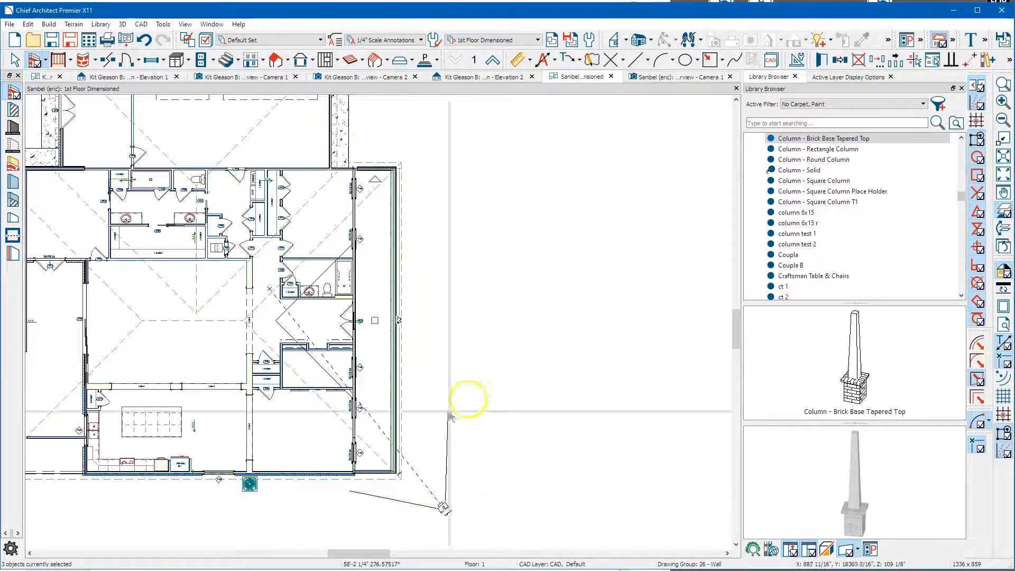
key("Escape")
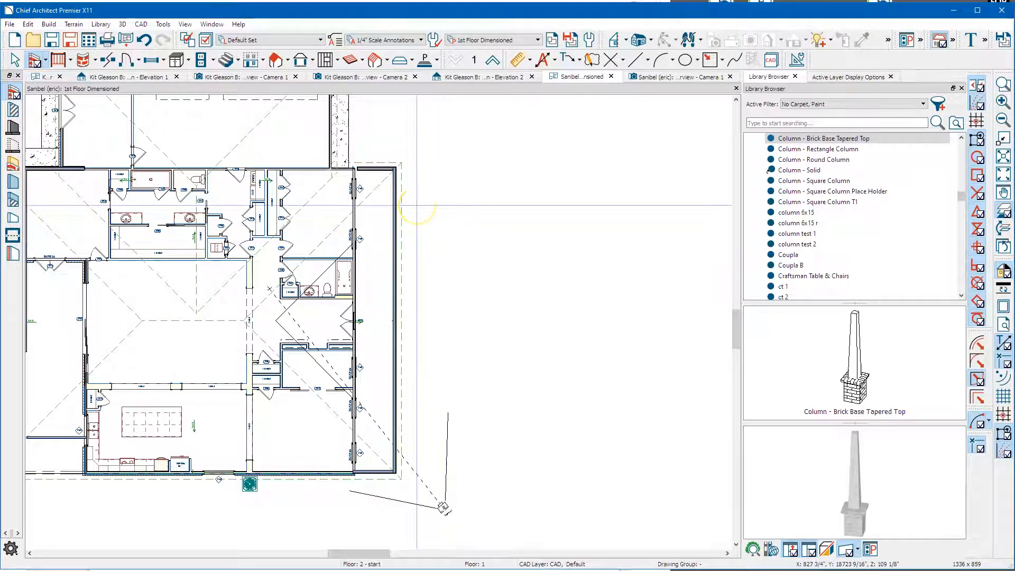
left_click_drag(375, 148, 407, 487)
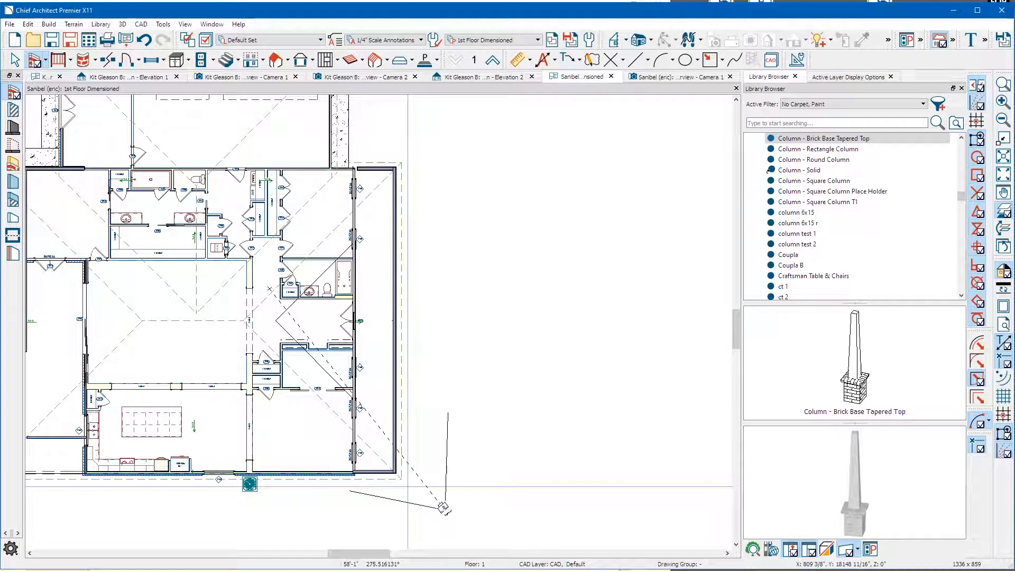
scroll(407, 487, "up", 5)
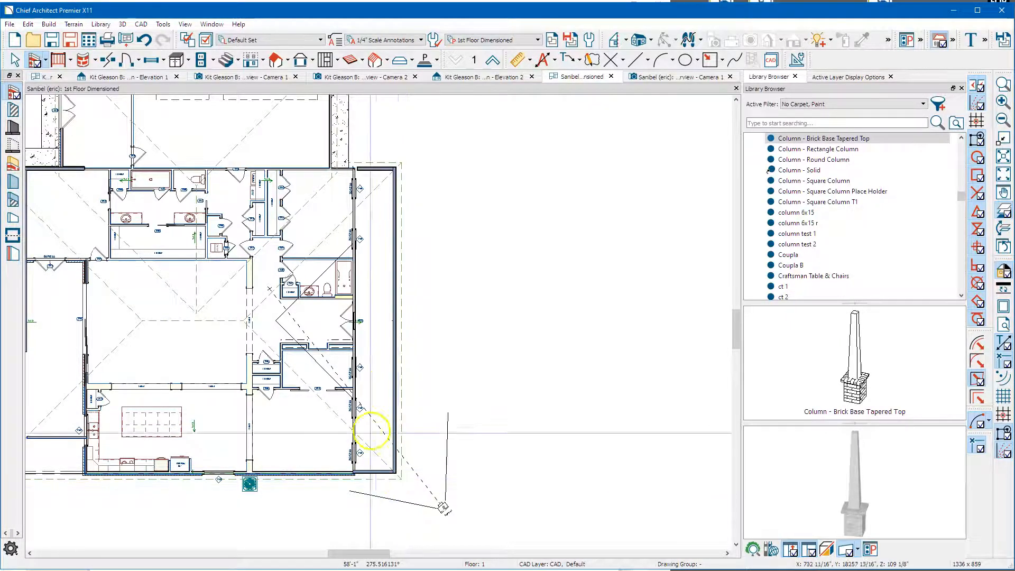
key("space")
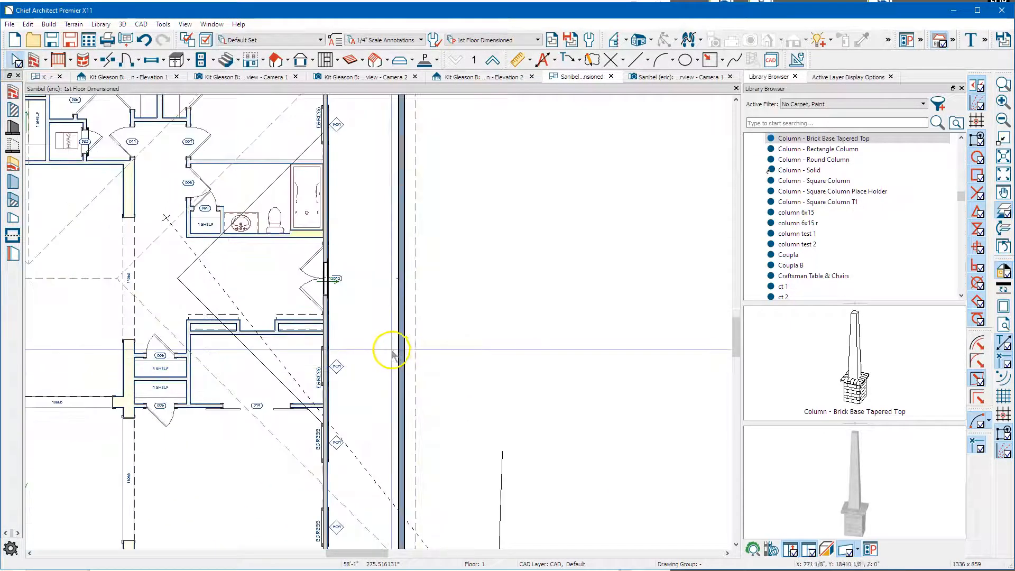
Check the layers of the objects along the porch's long outer edge in Active Layer Display Options.
left_click(400, 331)
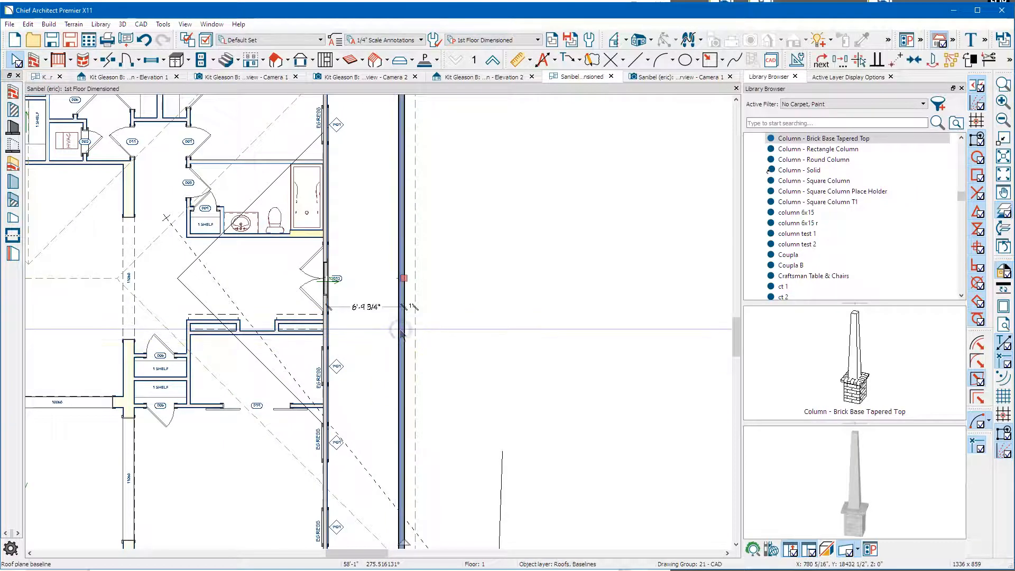
left_click(822, 78)
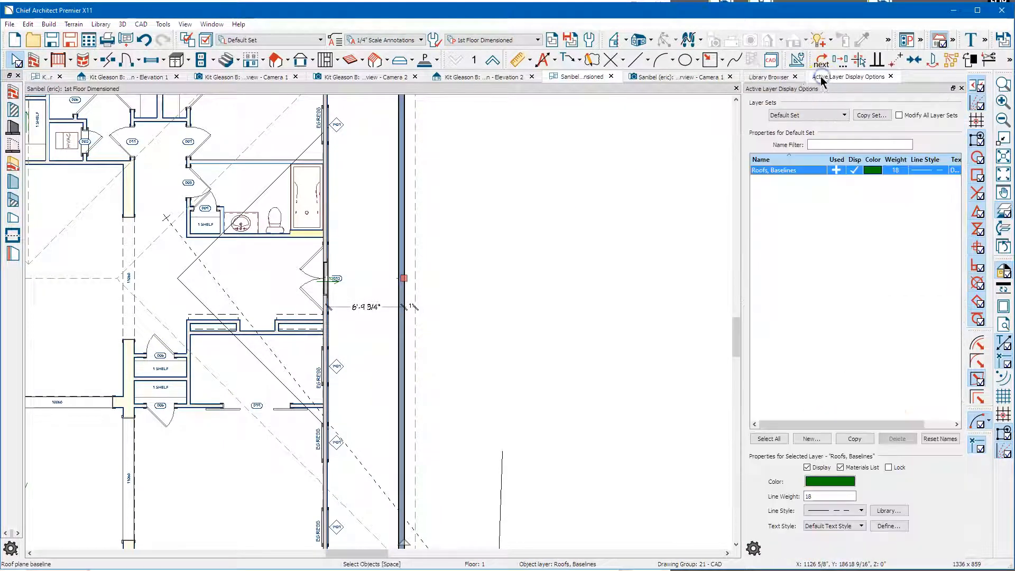
left_click(401, 217)
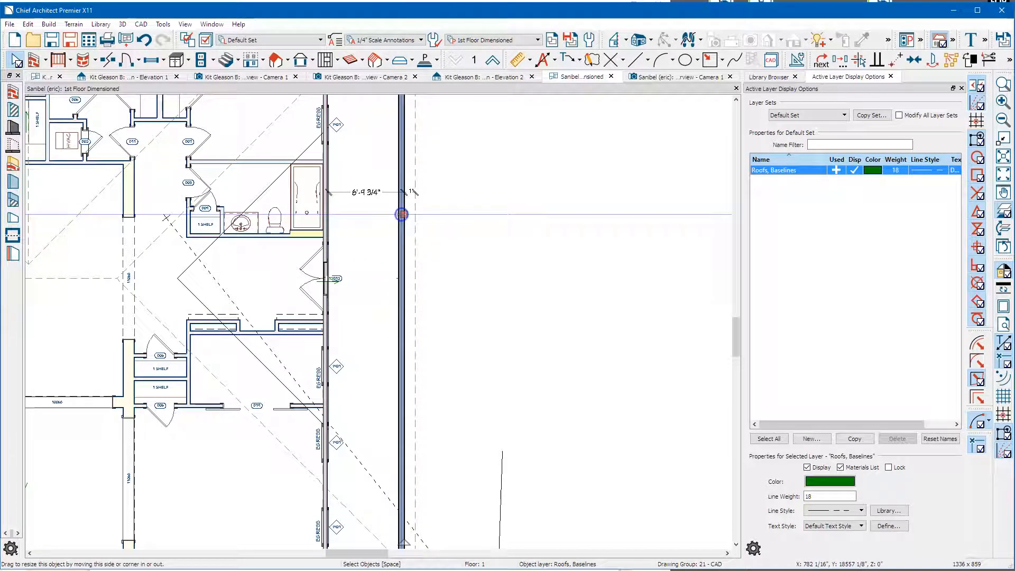
left_click(390, 239)
scroll(386, 381, "down", 3)
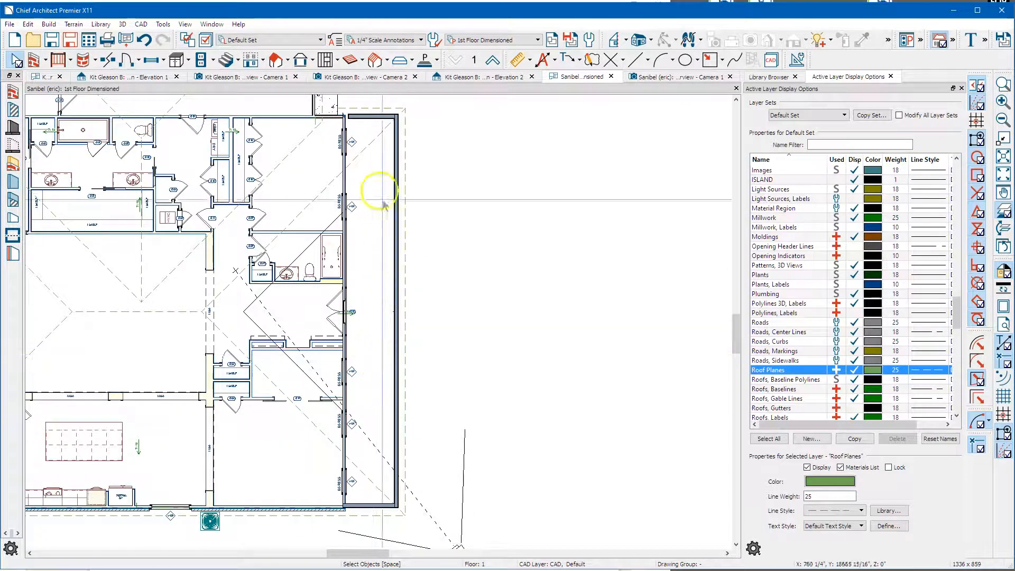
Go up to Floor 2 and check which wall lies above the short end of the front porch.
scroll(362, 117, "up", 4)
scroll(364, 122, "up", 2)
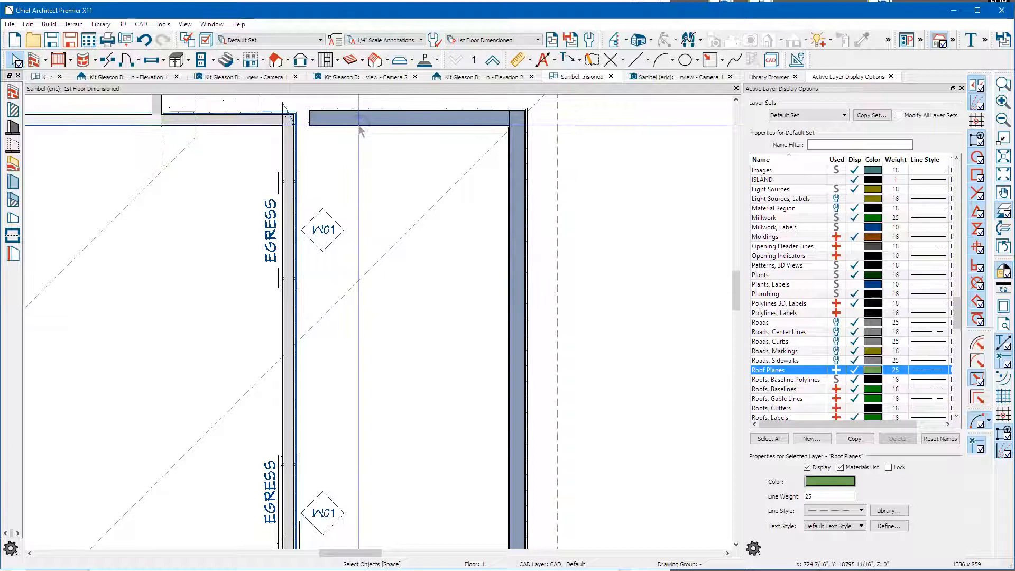
scroll(387, 389, "down", 2)
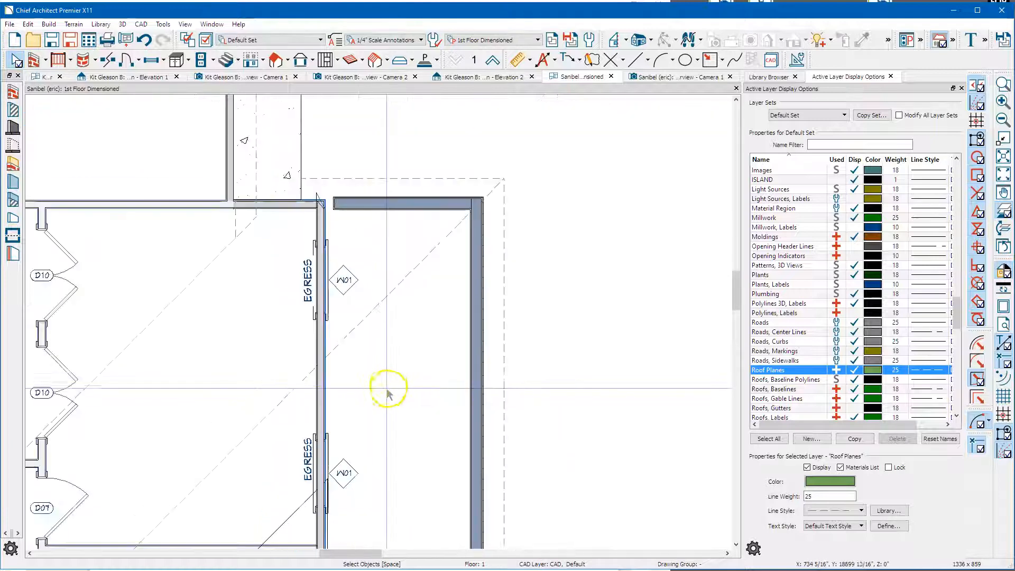
scroll(415, 154, "down", 3)
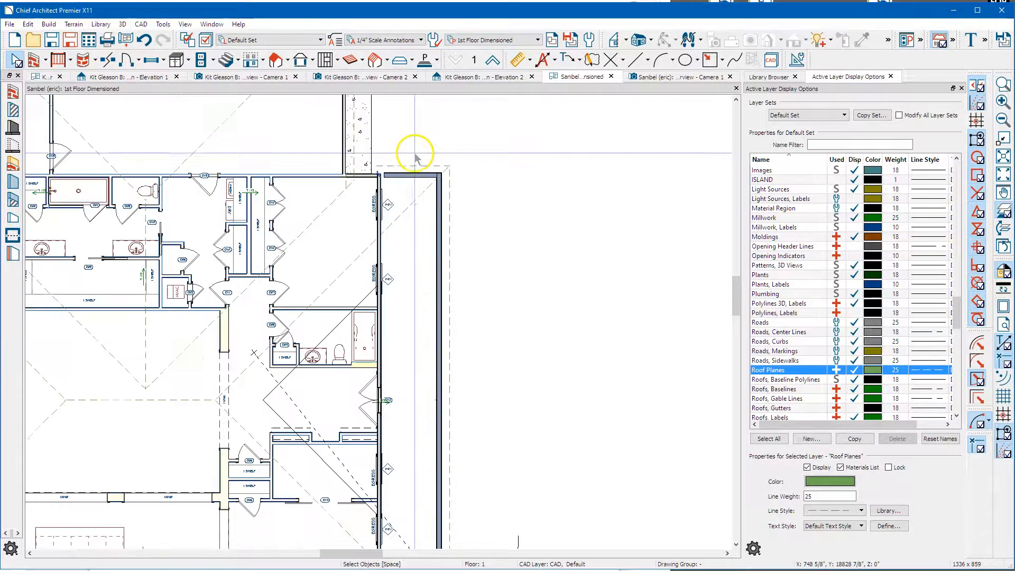
scroll(421, 204, "up", 3)
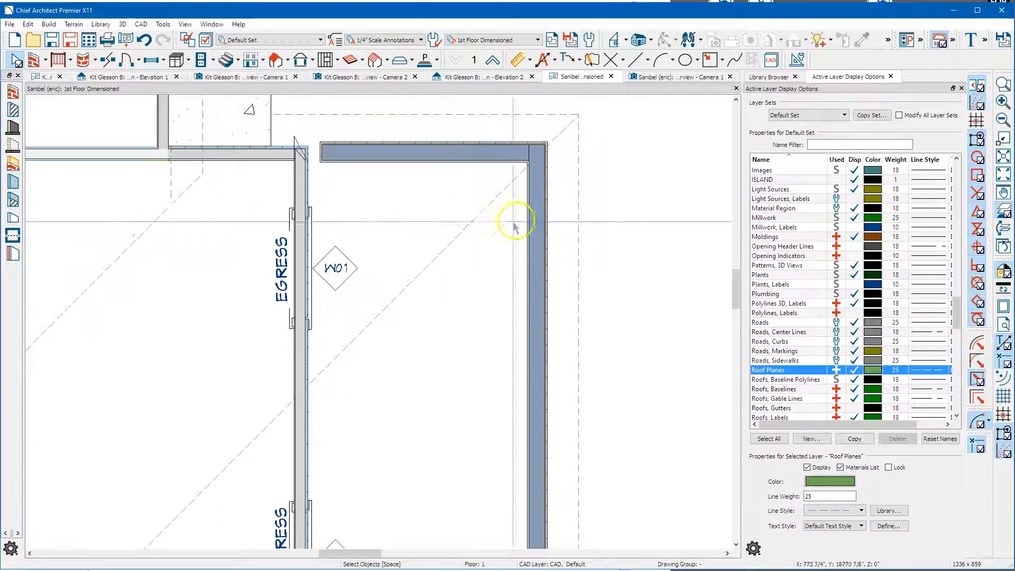
left_click(494, 60)
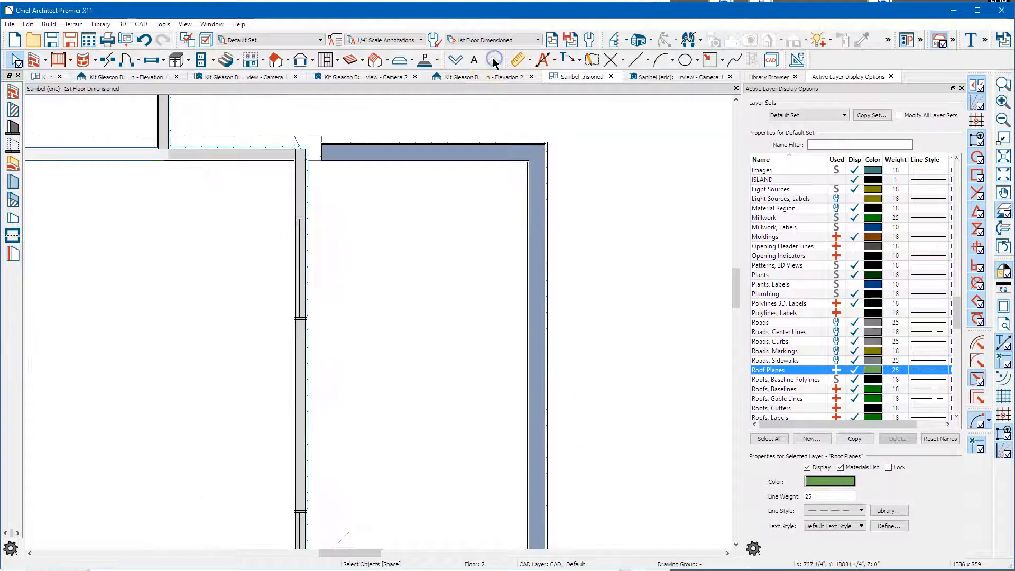
left_click(483, 159)
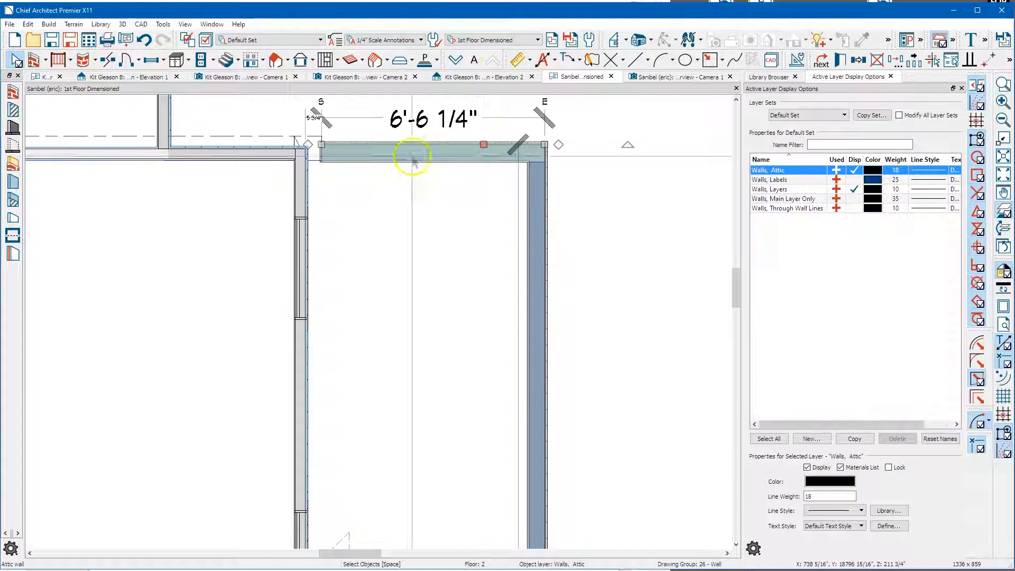
scroll(381, 154, "down", 2)
scroll(381, 154, "down", 3)
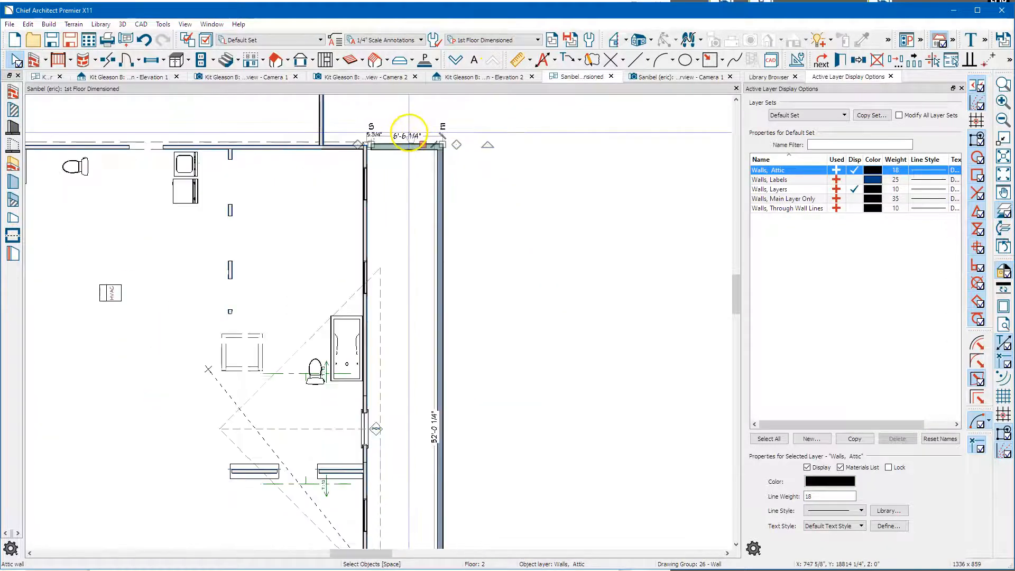
left_click(460, 263)
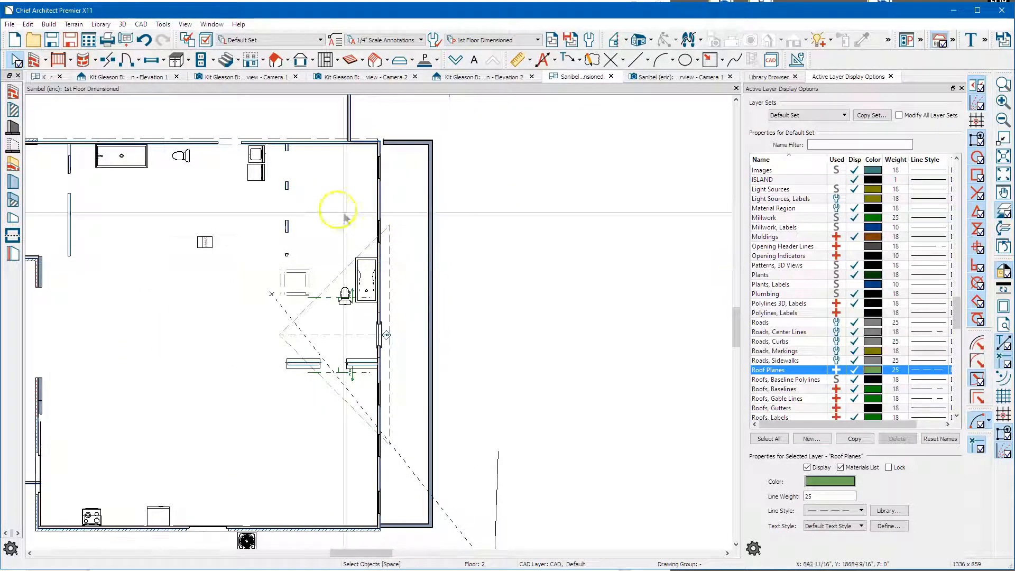
Delete the three attic walls outlining the porch on Floor 2 and return to Floor 1.
left_click(34, 60)
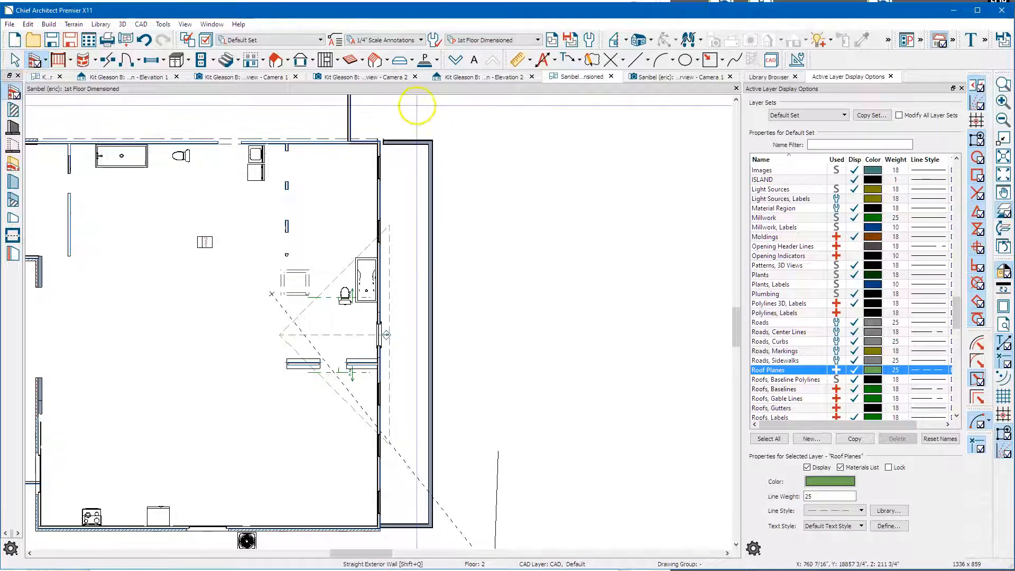
mouse_move(399, 111)
left_mouse_down()
mouse_move(418, 486)
mouse_move(442, 543)
mouse_move(449, 518)
left_mouse_up()
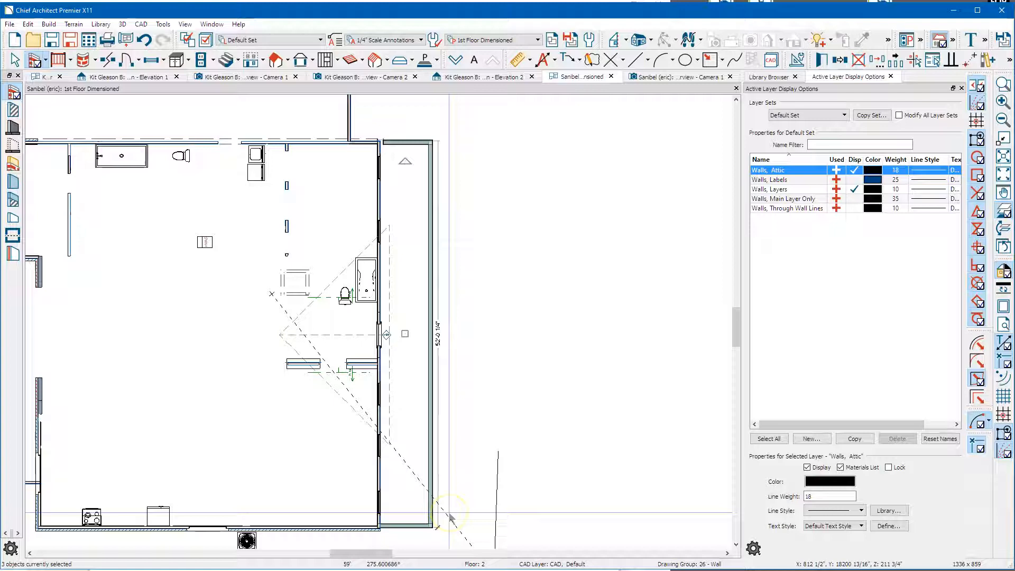
key("Delete")
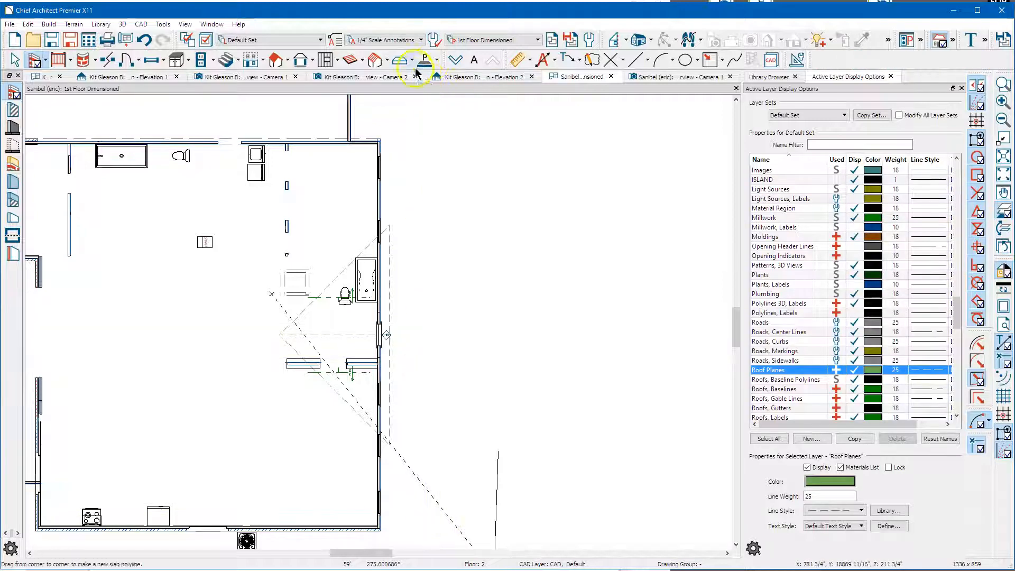
left_click(452, 63)
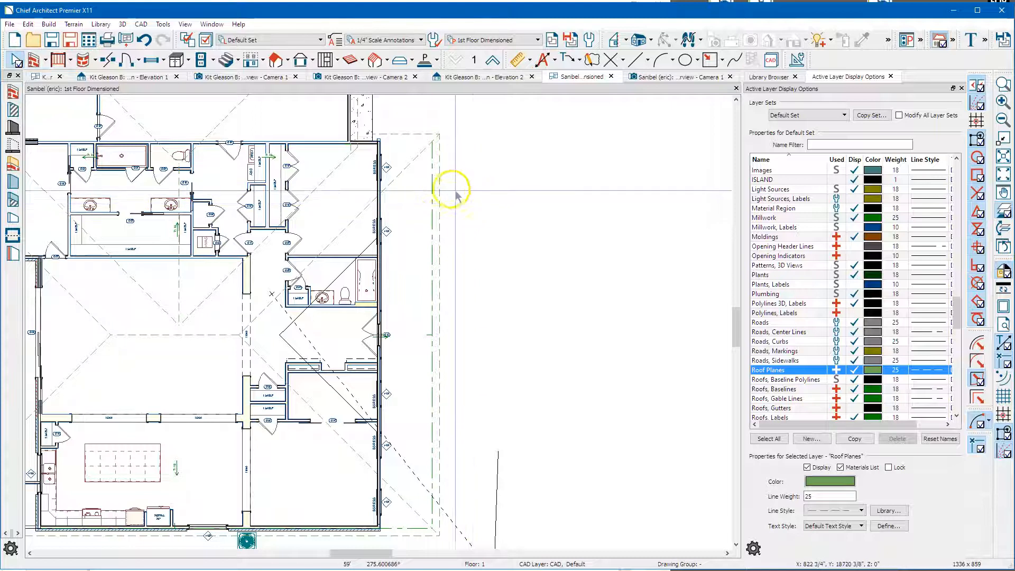
Examine the small rectangular remnant at the house corner where the porch's short wall met the exterior wall.
scroll(438, 218, "down", 1)
scroll(446, 386, "up", 2)
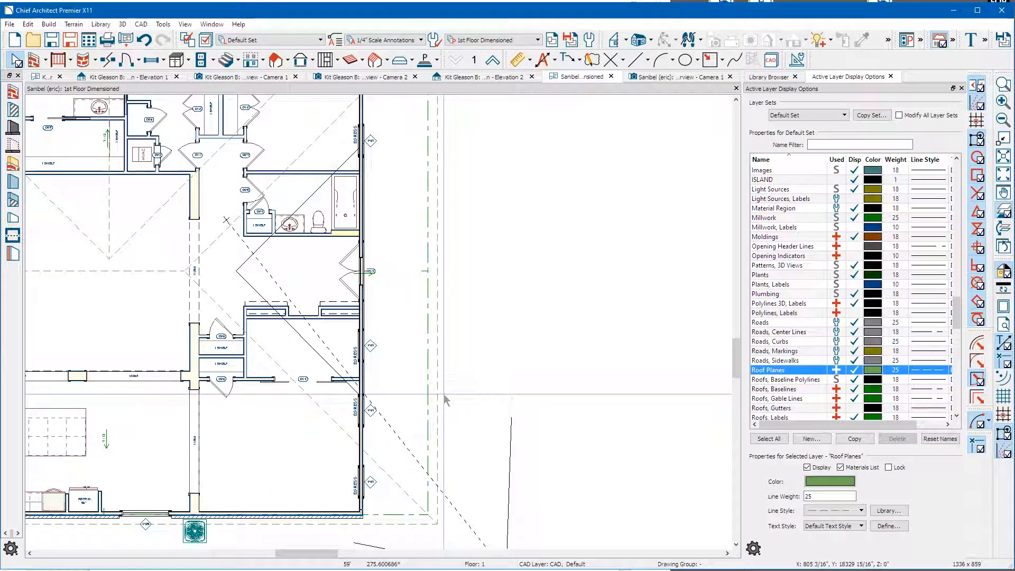
scroll(460, 370, "down", 1)
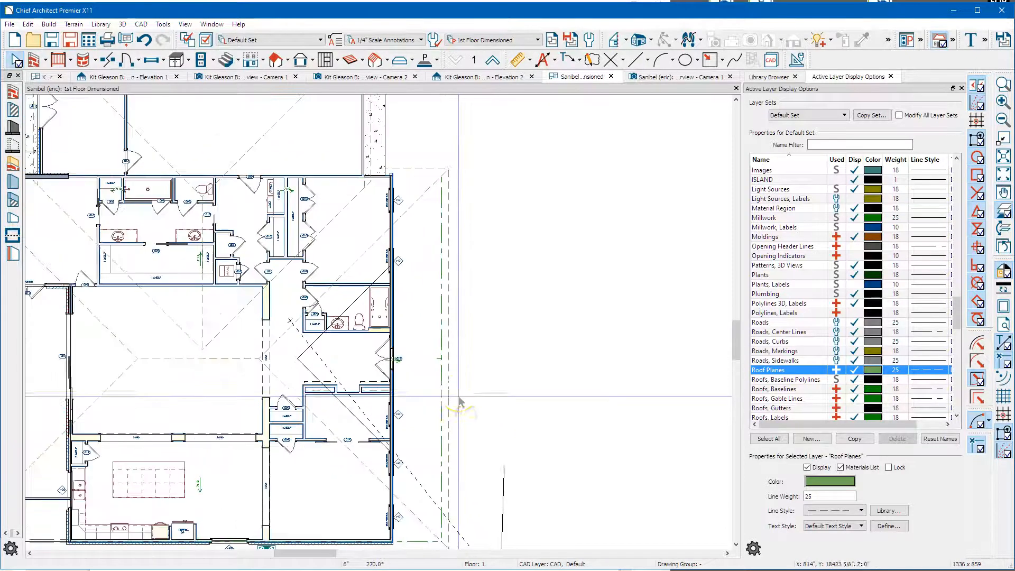
scroll(460, 227, "down", 1)
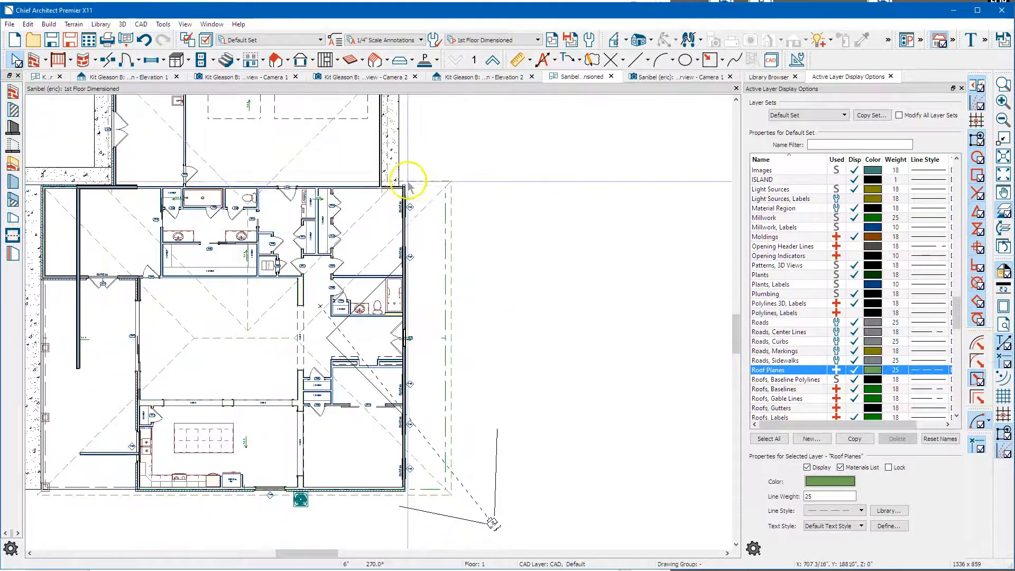
scroll(408, 185, "up", 5)
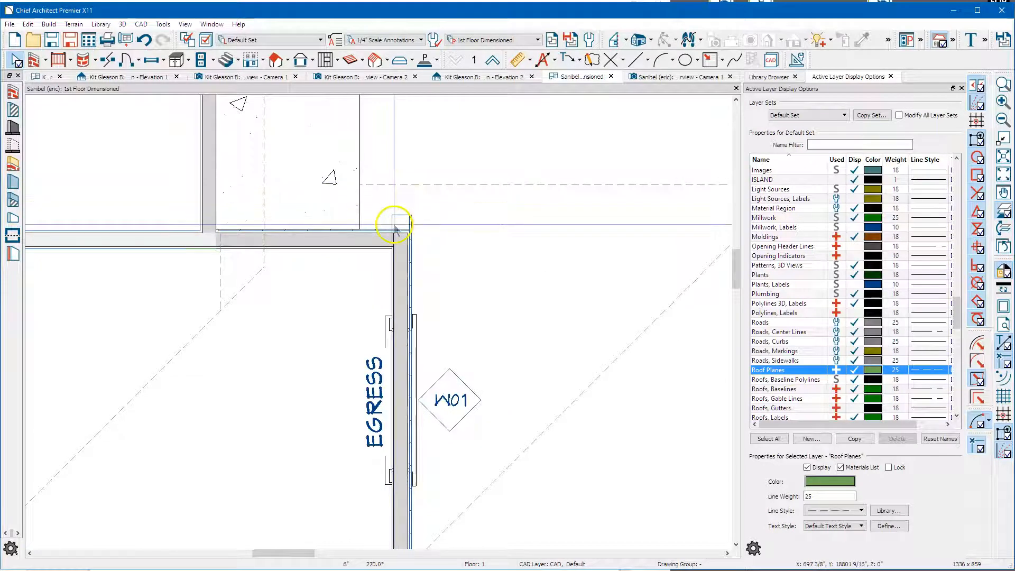
left_click(394, 224)
left_click(403, 213)
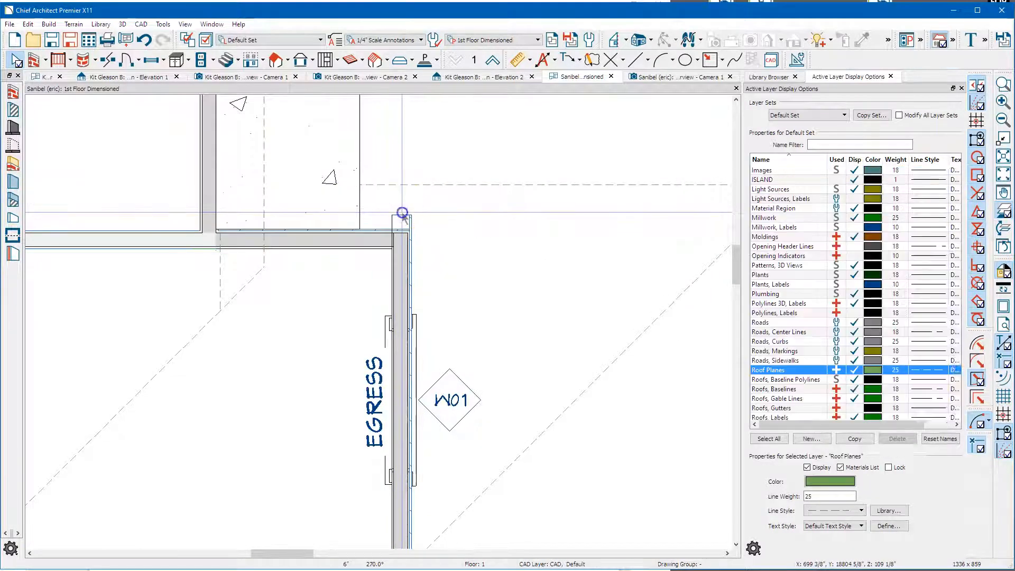
left_click_drag(388, 201, 429, 223)
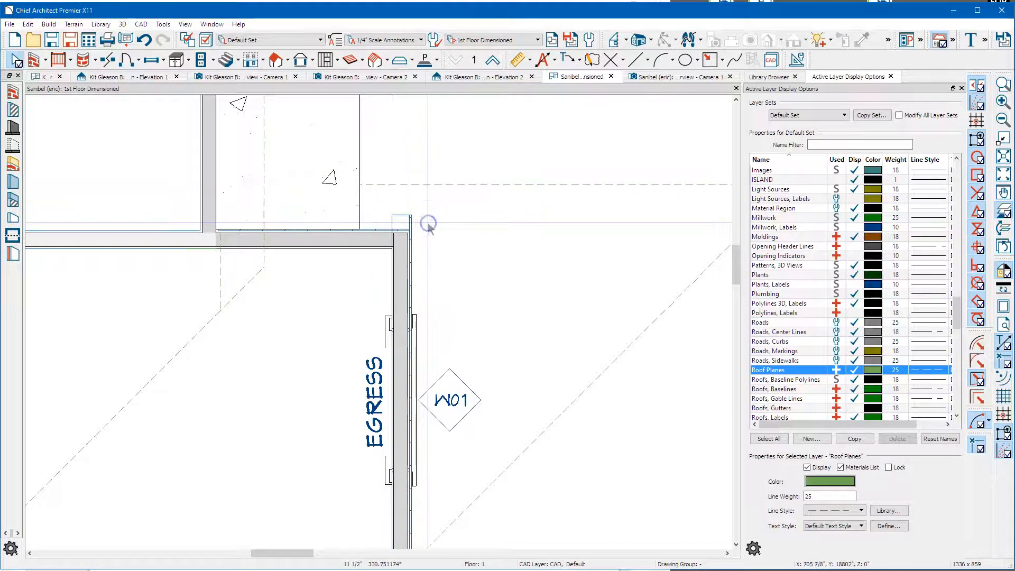
scroll(403, 235, "up", 1)
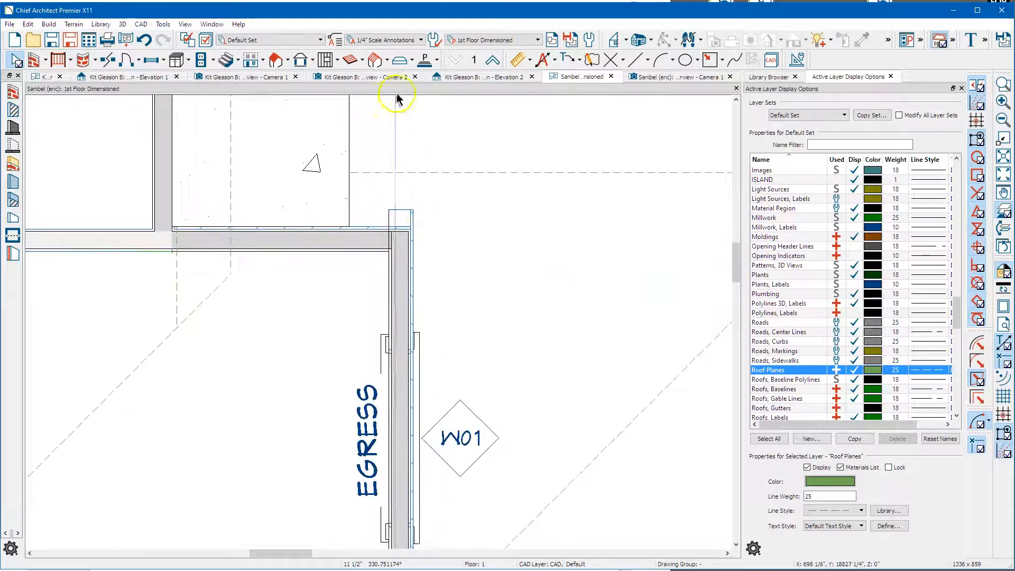
Check the layer of the wall ending at the same house corner on Floor 2, and return to Floor 1.
left_click(491, 62)
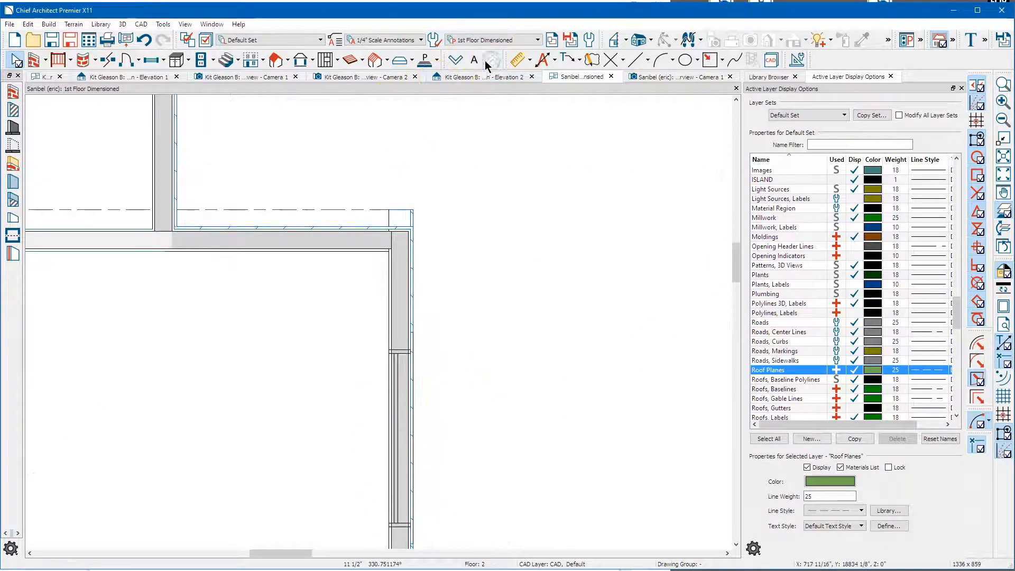
left_click(412, 216)
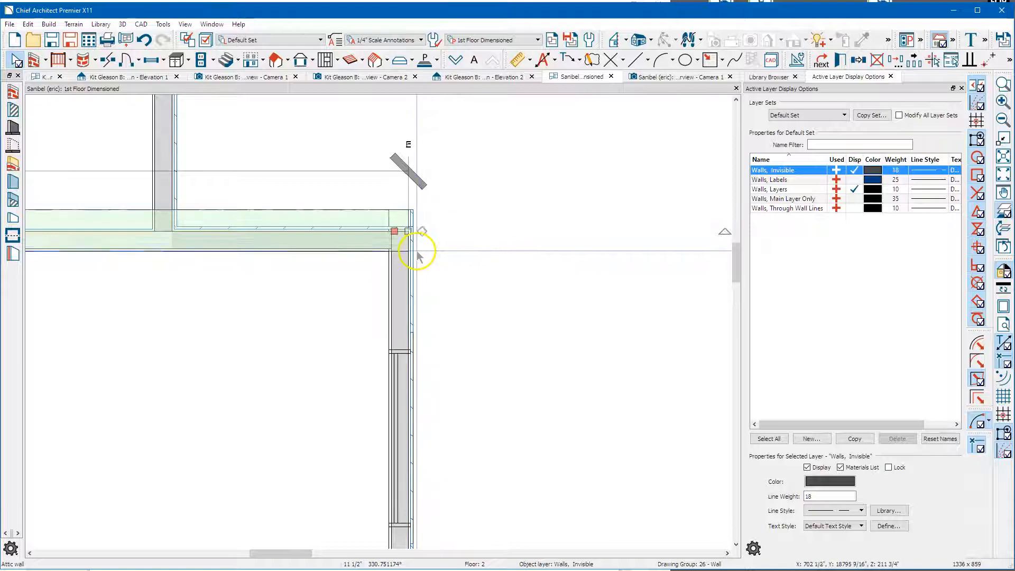
left_click(374, 233)
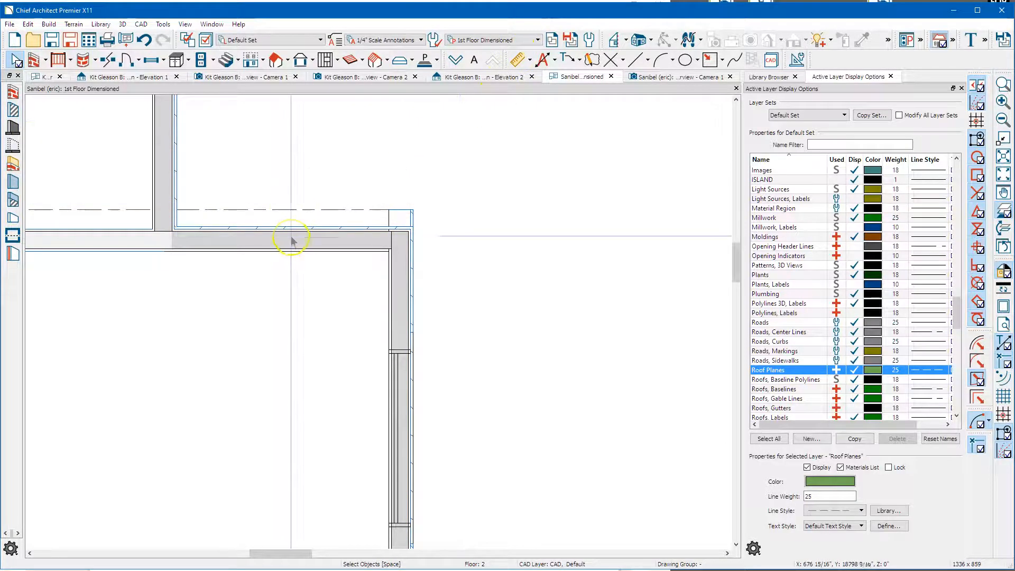
left_click(459, 62)
scroll(397, 182, "down", 5)
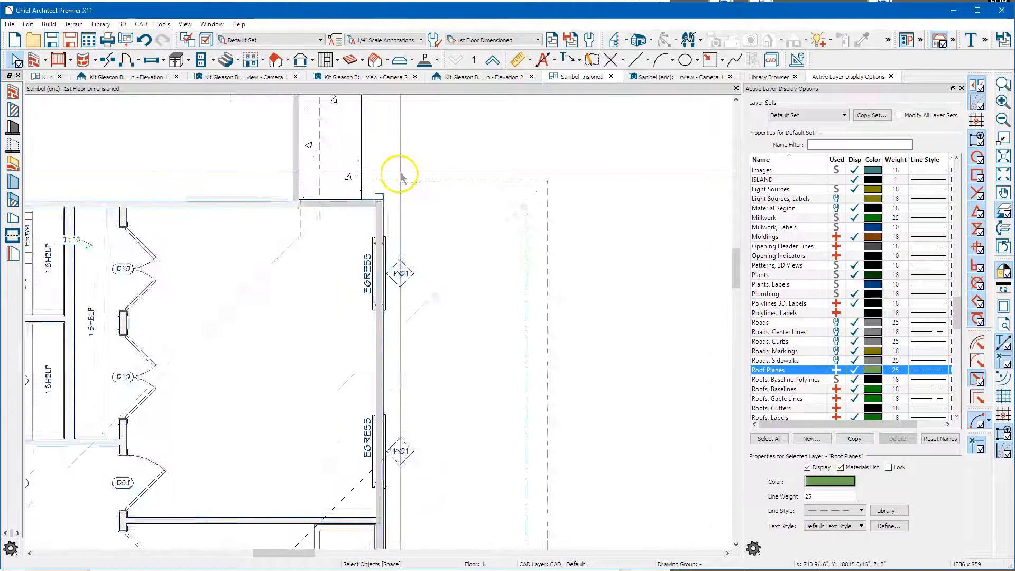
scroll(399, 174, "down", 2)
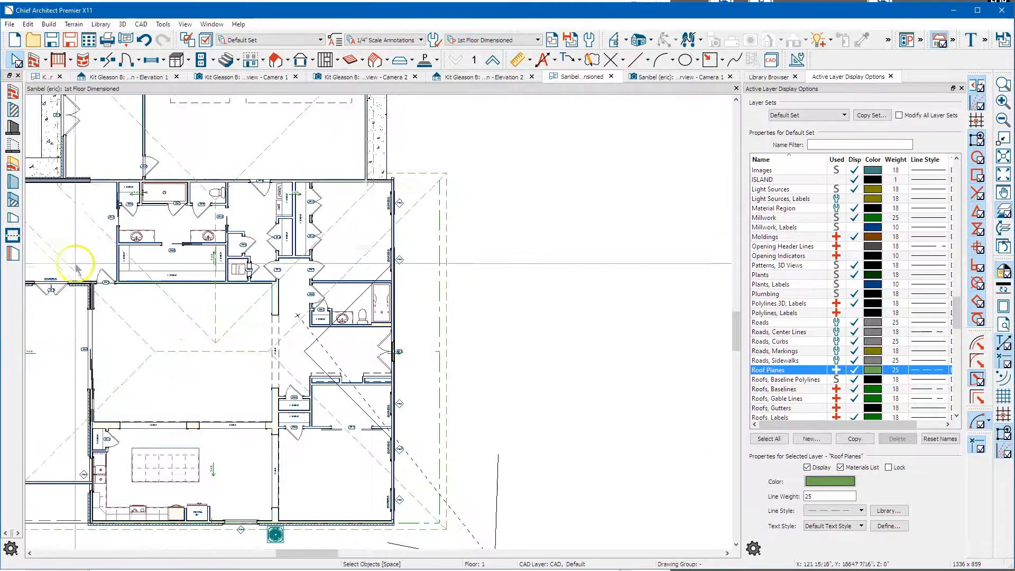
Enclose the front porch with three Room Divider walls, placing the long outer one about 6'-10 1/2" from the house wall.
left_click(12, 236)
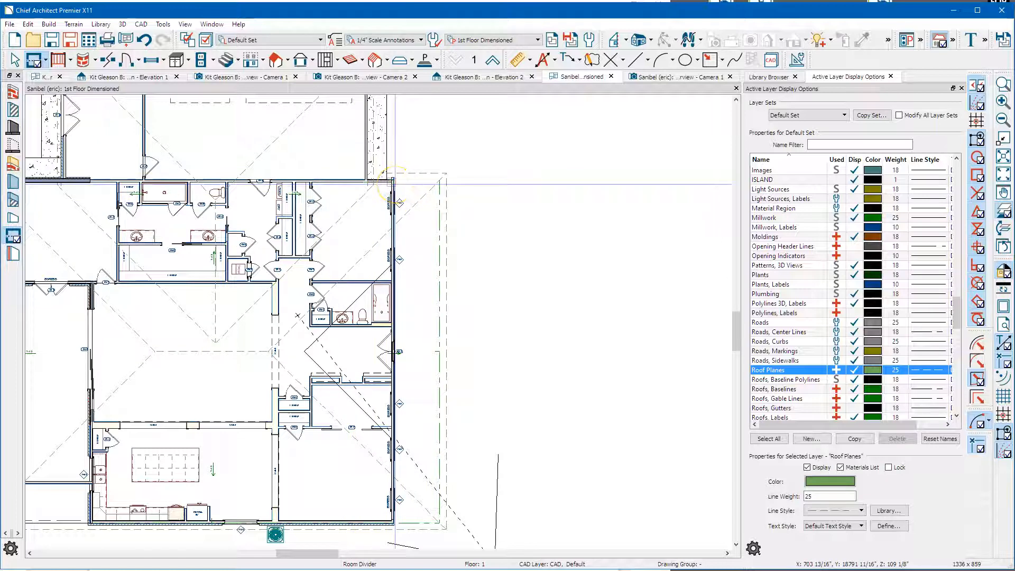
left_click_drag(393, 181, 433, 184)
left_click_drag(435, 310, 421, 519)
left_click(421, 518)
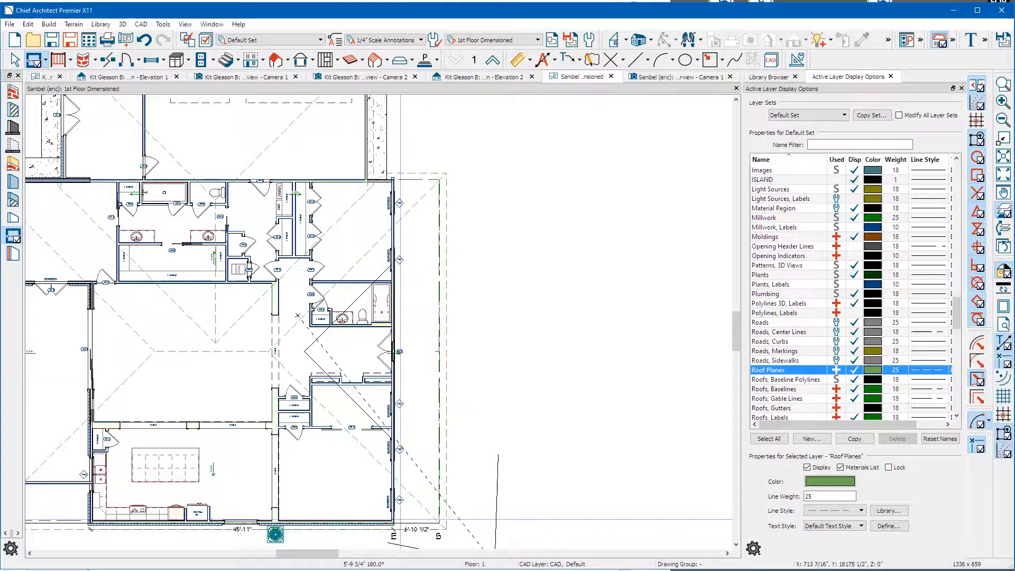
left_click(401, 520)
key("space")
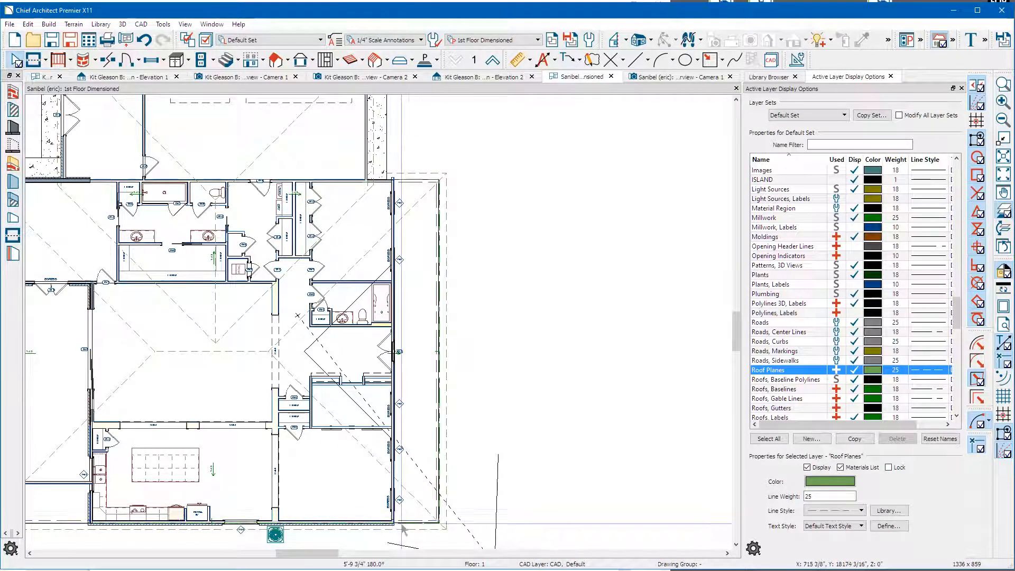
Set the distance between the house wall and the porch's long outer room divider to 84 inches.
scroll(454, 361, "up", 2)
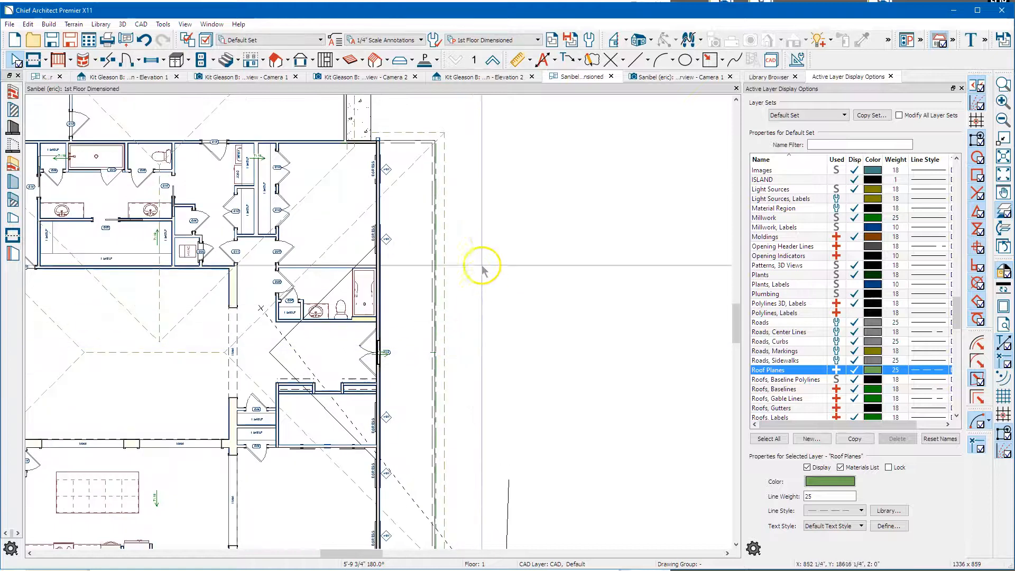
scroll(483, 233, "up", 3)
scroll(333, 363, "up", 3)
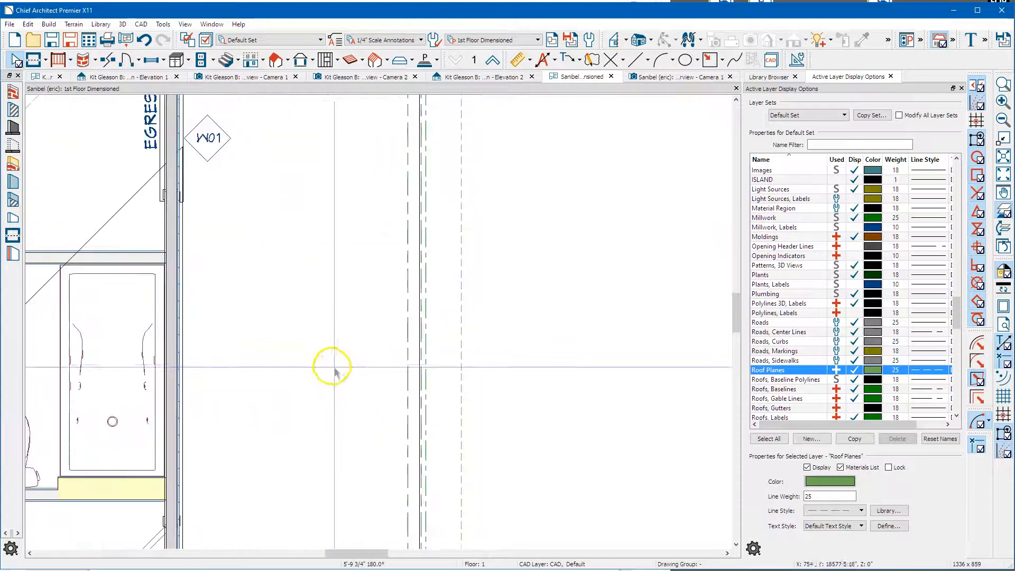
left_click(406, 345)
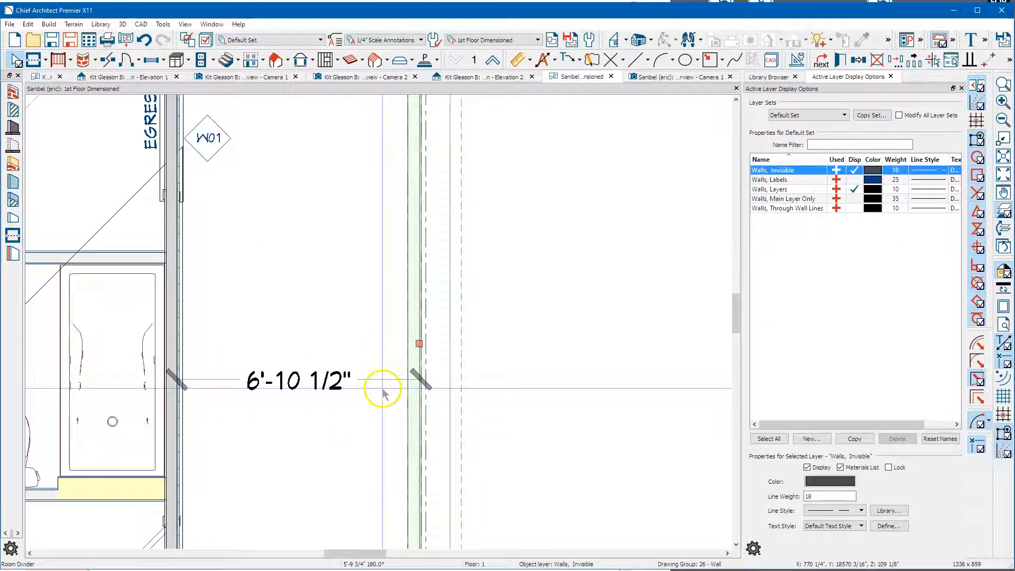
left_click(274, 382)
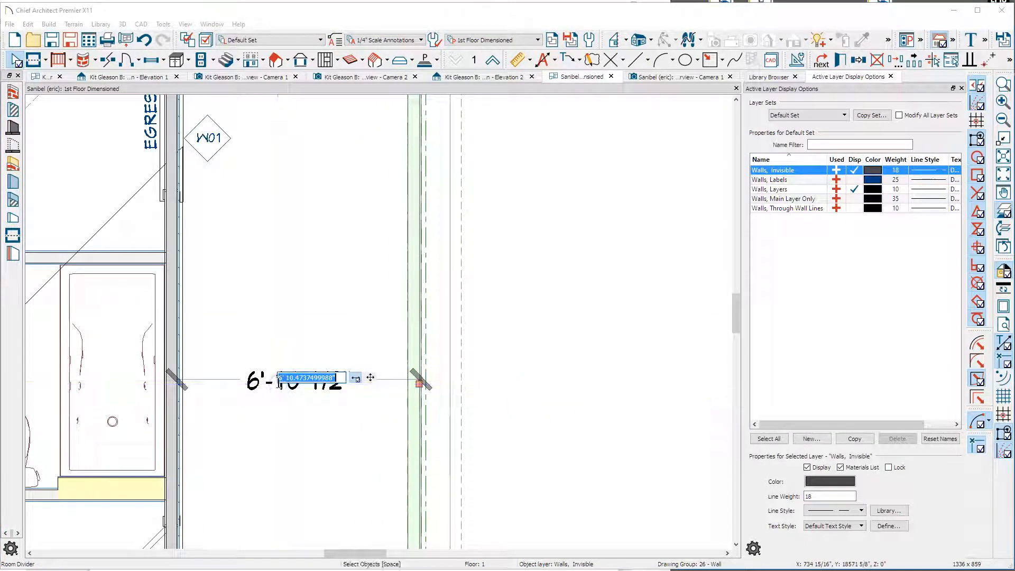
type("84")
key("Return")
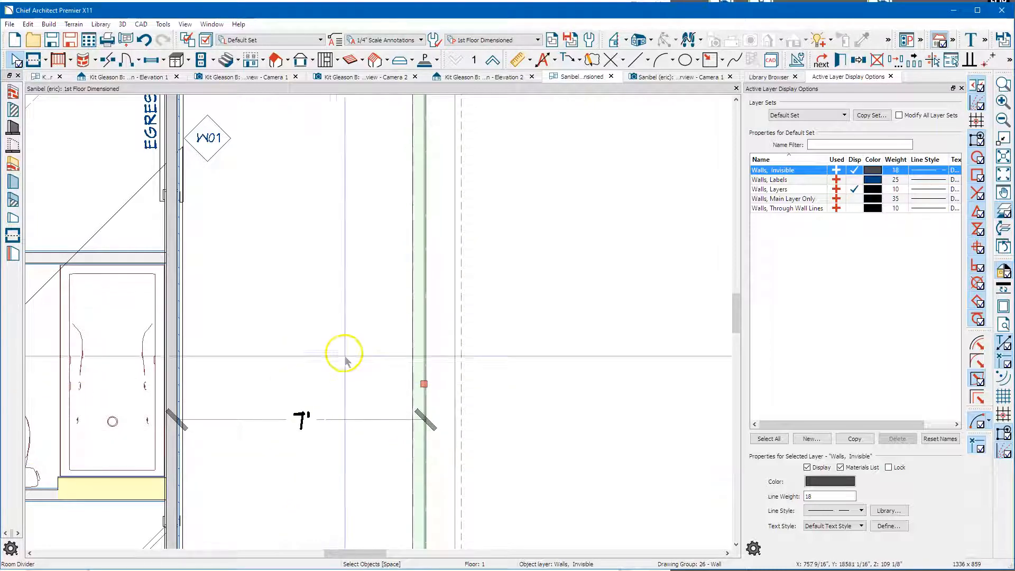
Review the new front porch room's general and structure specifications, including its room type, ceiling and floor settings.
left_click(345, 305)
scroll(345, 305, "down", 6)
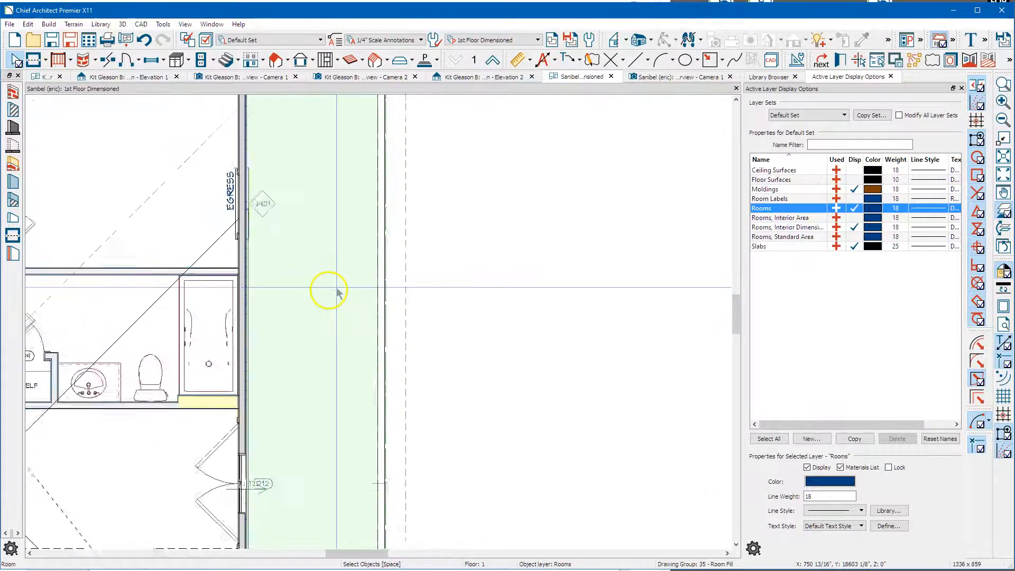
scroll(332, 295, "down", 1)
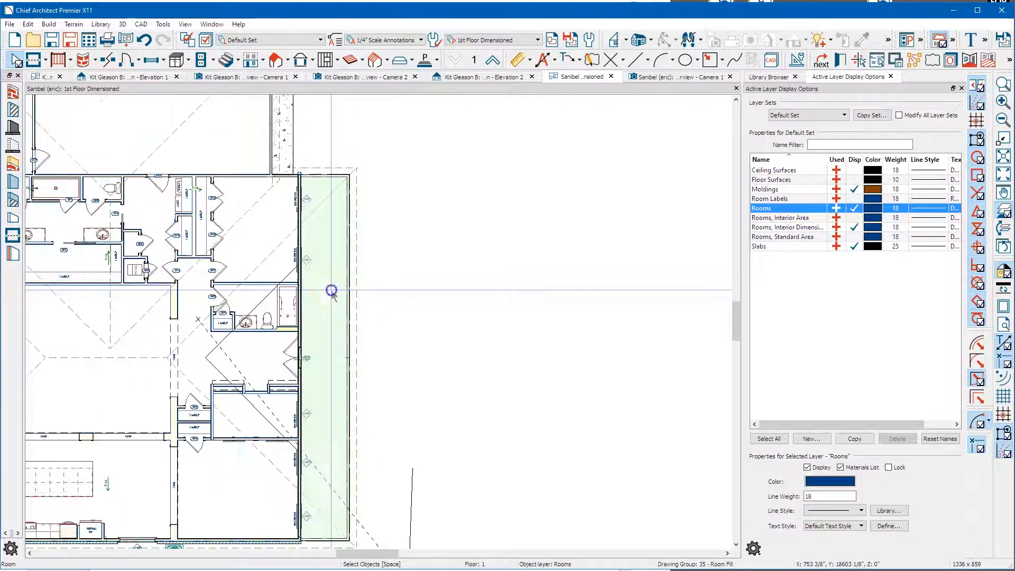
double_click(331, 291)
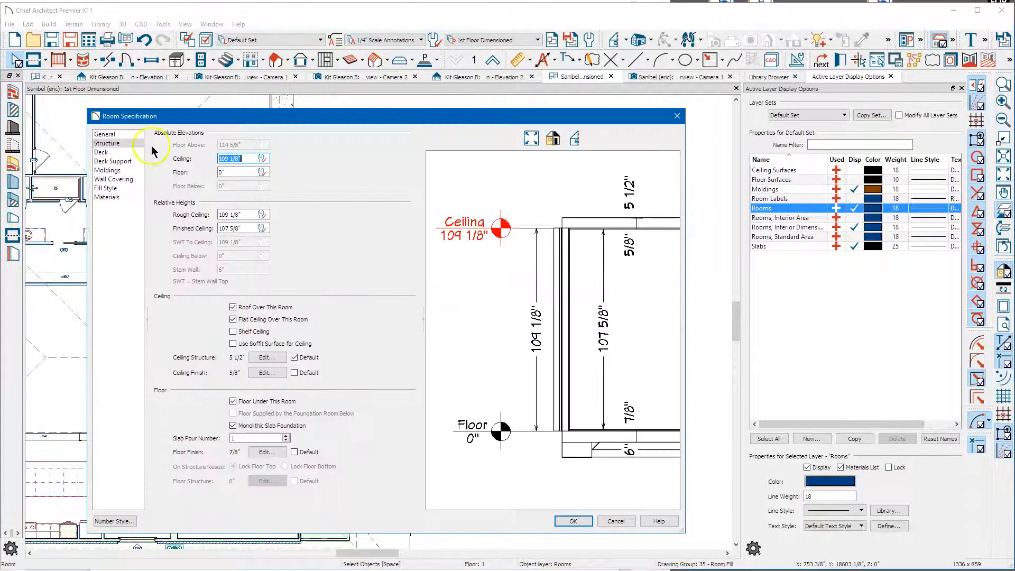
left_click(121, 137)
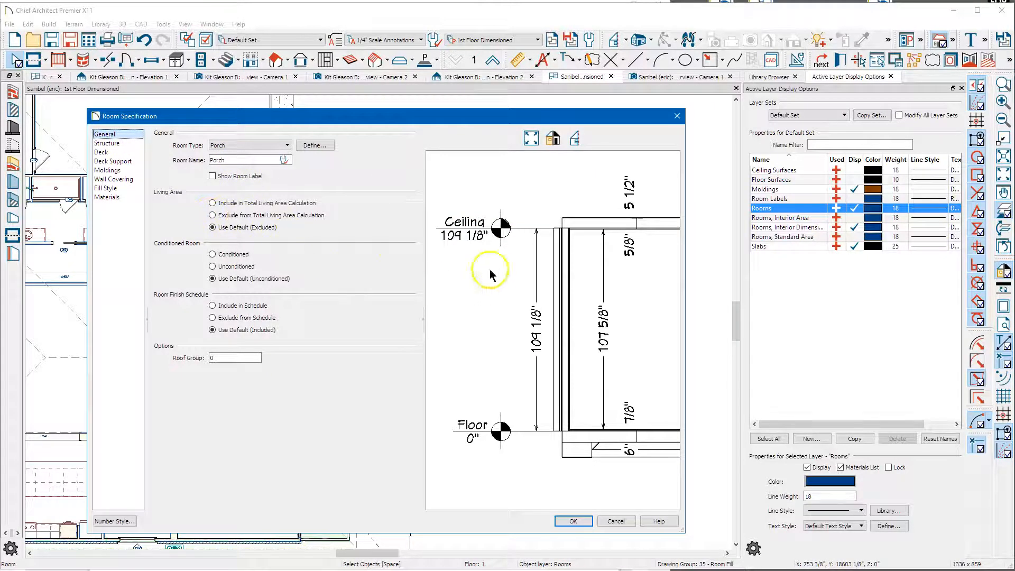
left_click(107, 143)
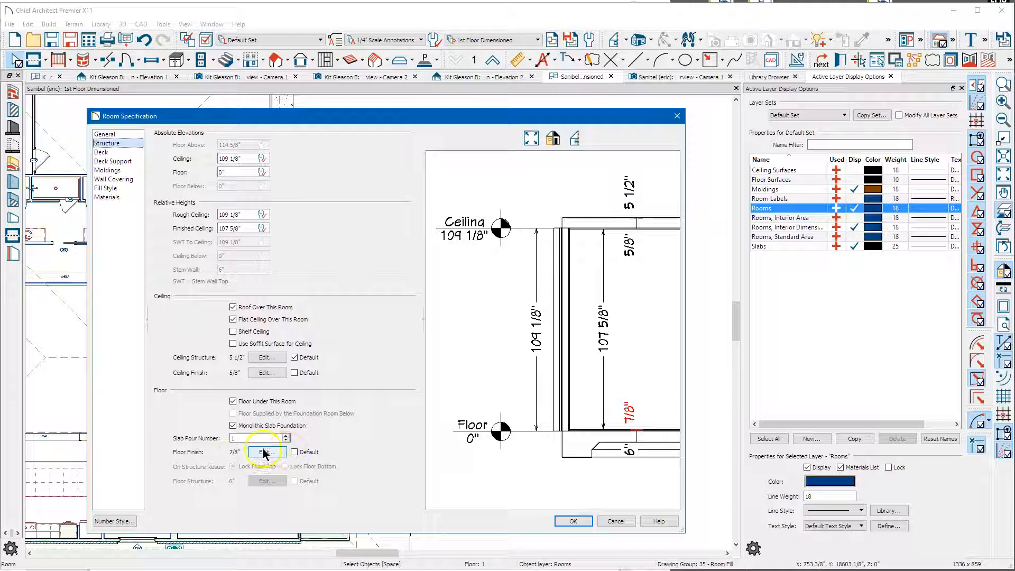
left_click(573, 522)
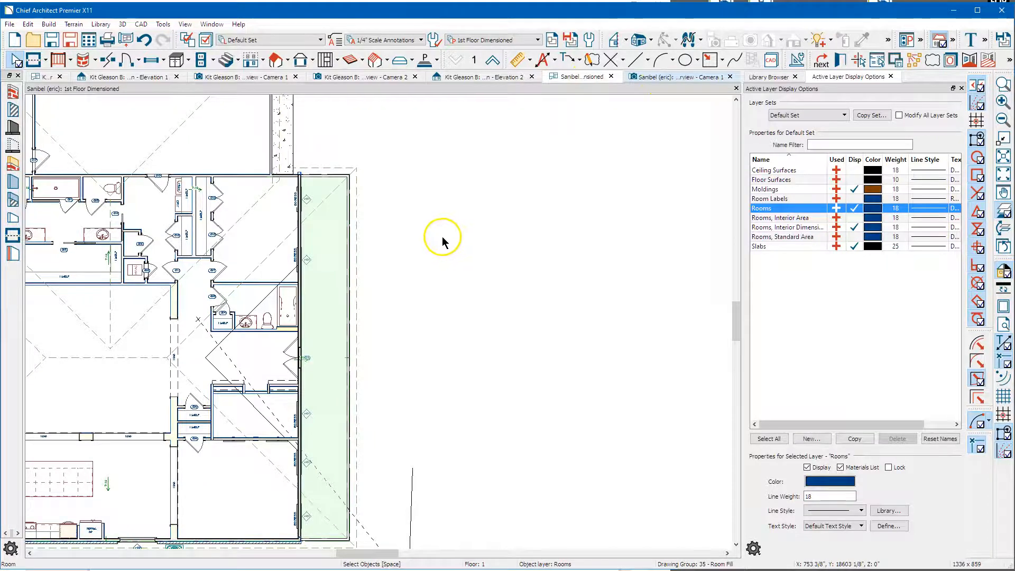
In the 3D camera view, remove the foam underlayment layer from the porch room's floor finish.
key("ctrl+Tab")
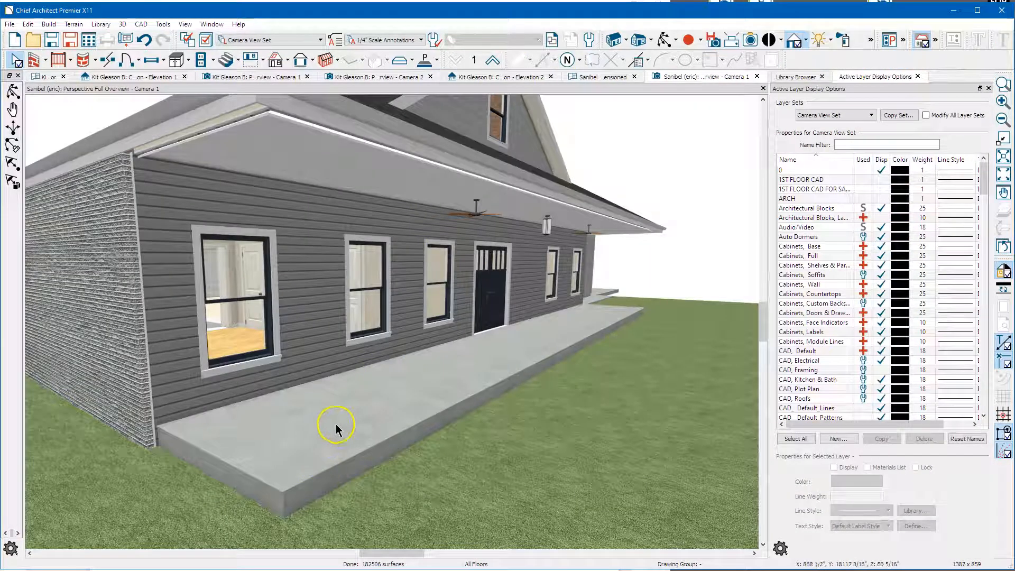
double_click(342, 425)
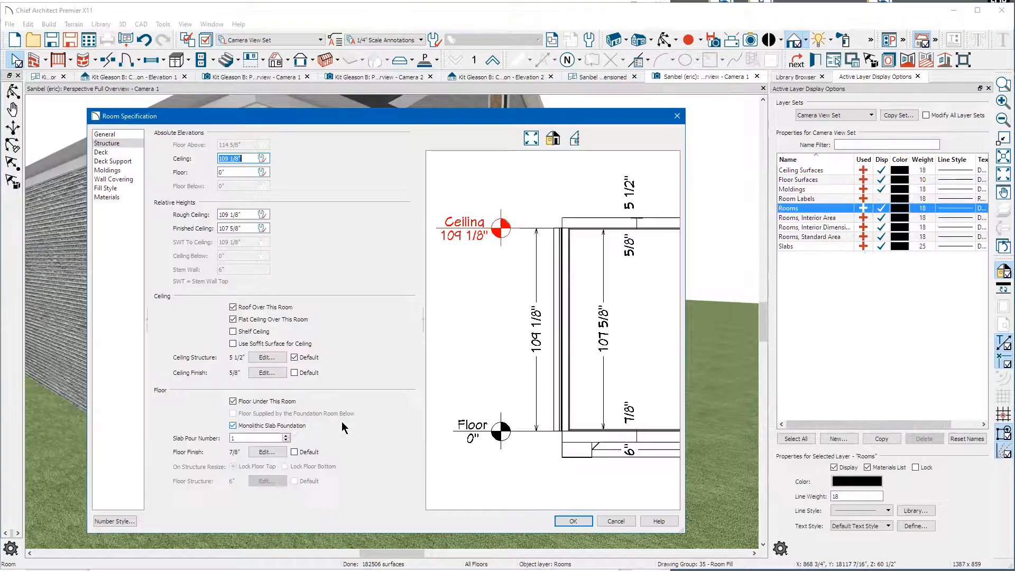
left_click(268, 452)
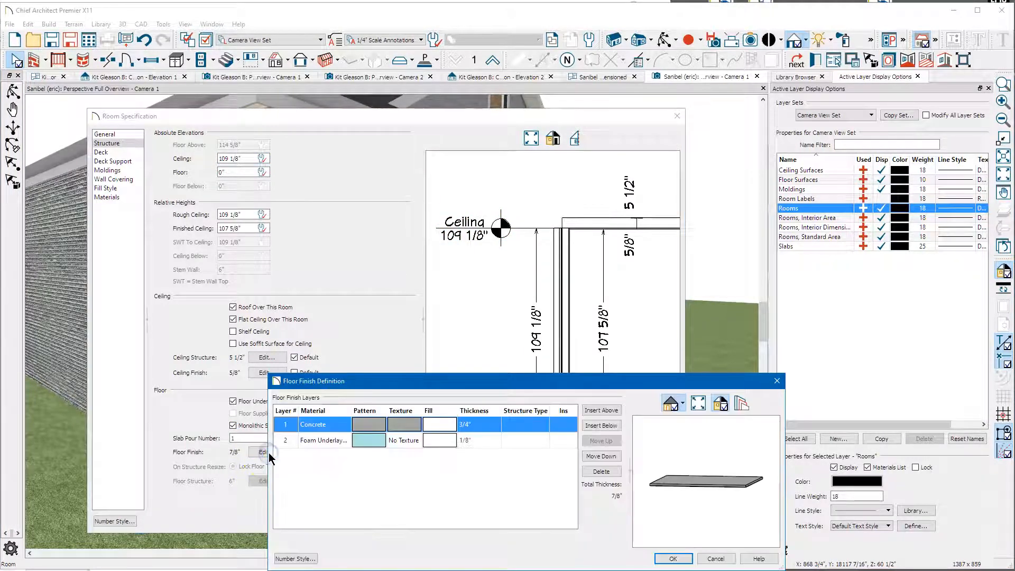
left_click(370, 442)
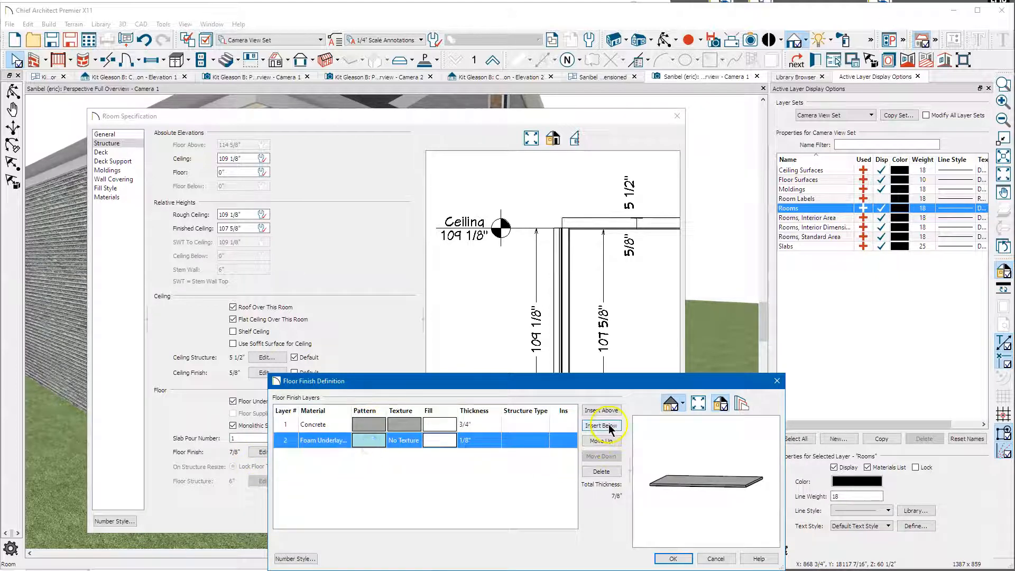
left_click(612, 473)
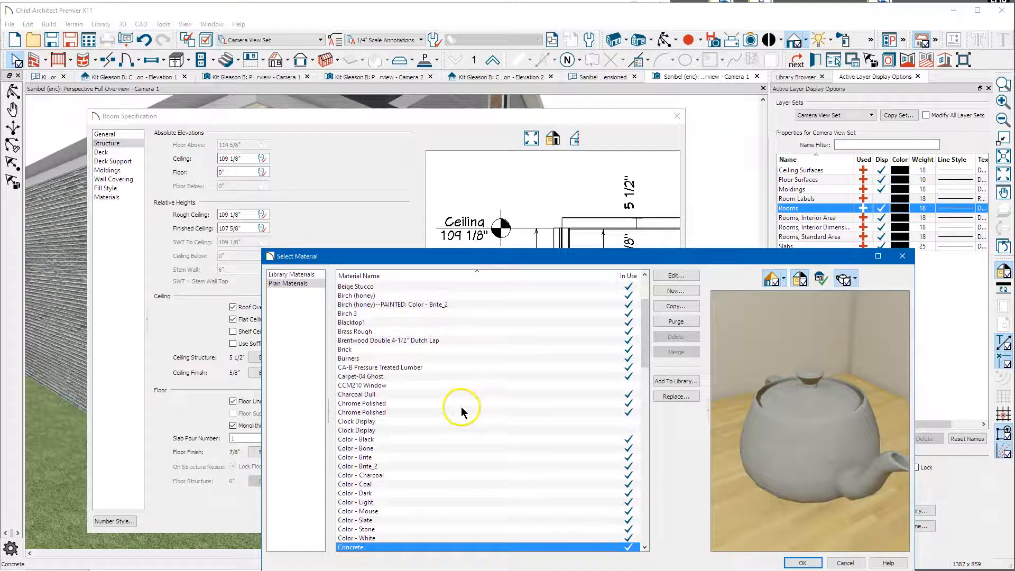
Set the material of the porch floor finish's concrete layer to Concrete2 from the smooth concrete library materials.
left_click(298, 275)
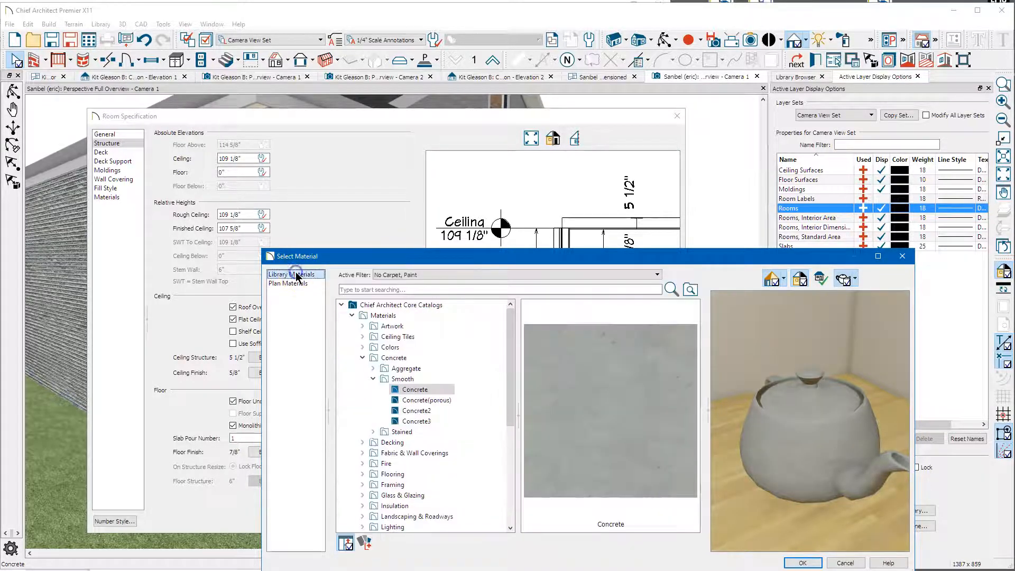
left_click(419, 411)
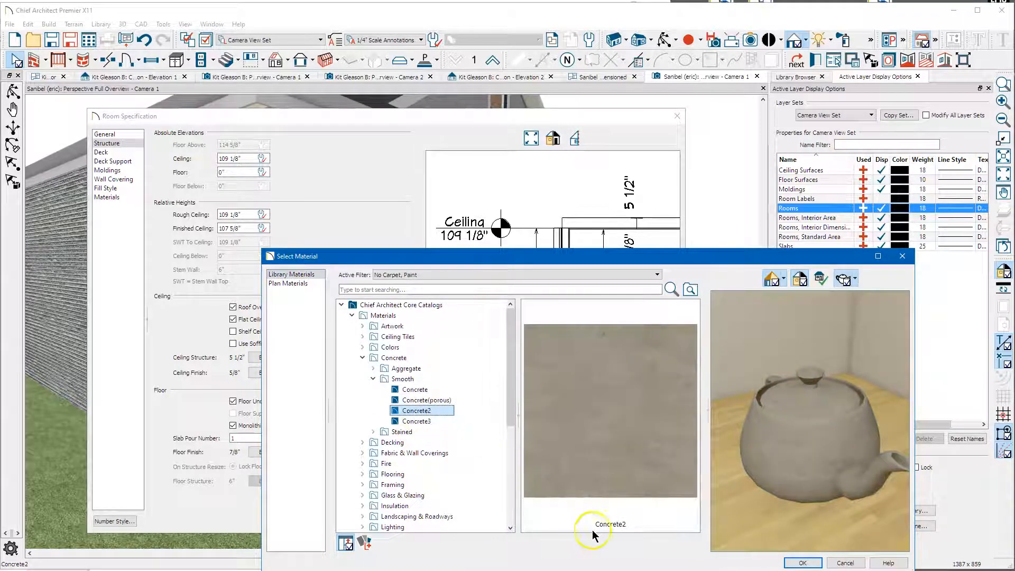
left_click(804, 562)
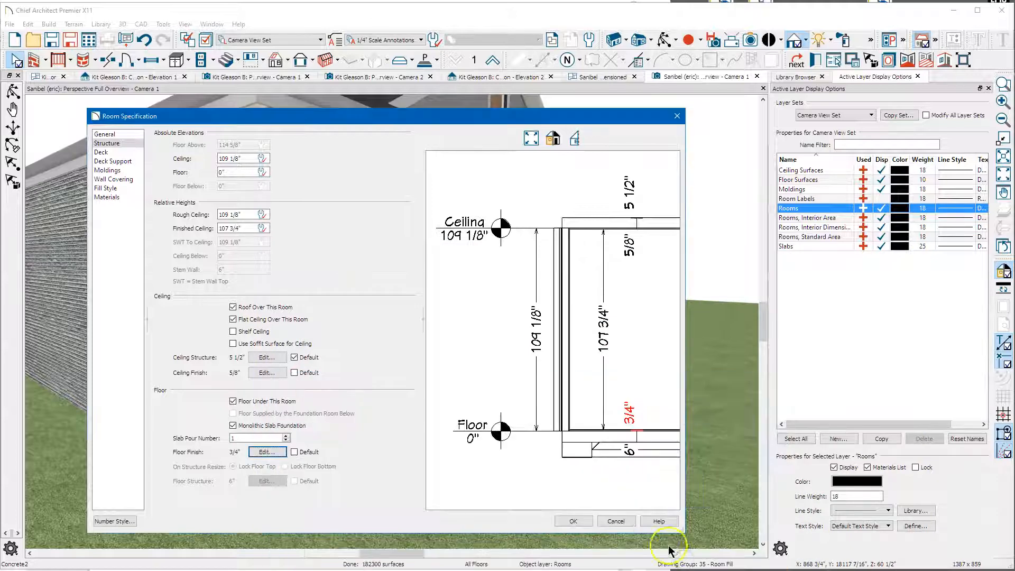
left_click(575, 521)
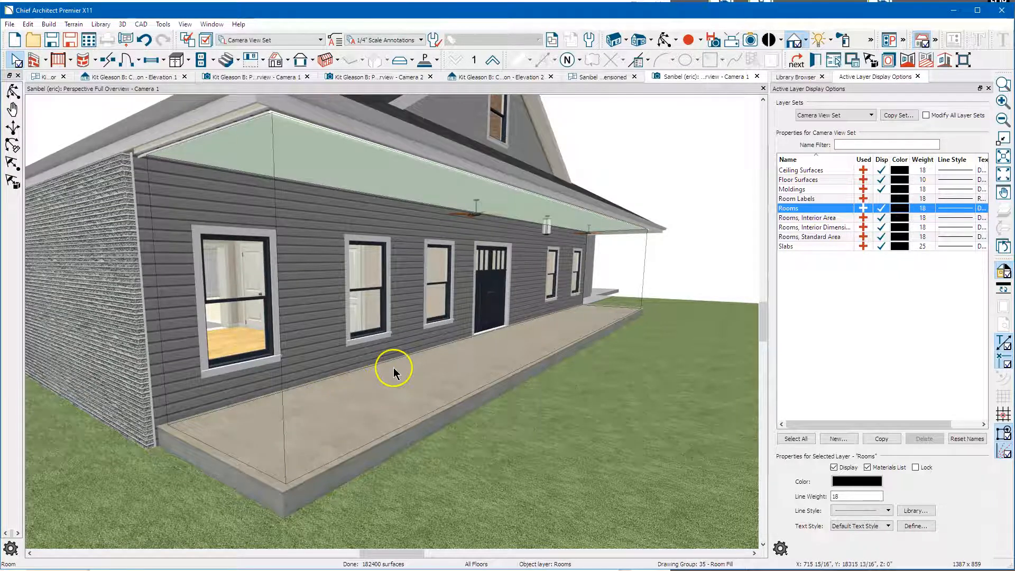
scroll(489, 329, "down", 3)
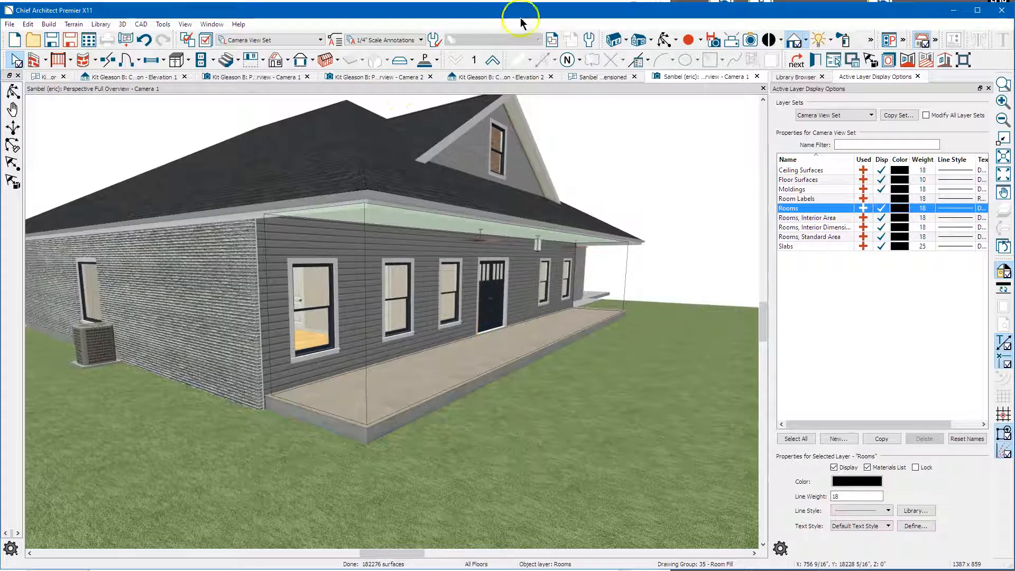
Examine the porch and house slabs from underneath the 3D model.
left_click(665, 41)
left_click_drag(508, 336, 377, 225)
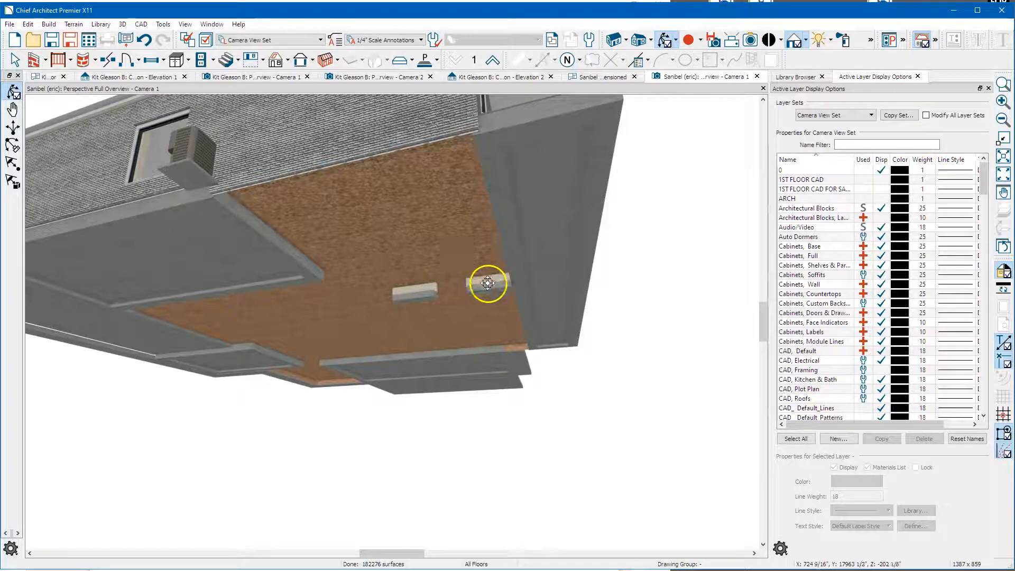
left_click_drag(493, 304, 404, 261)
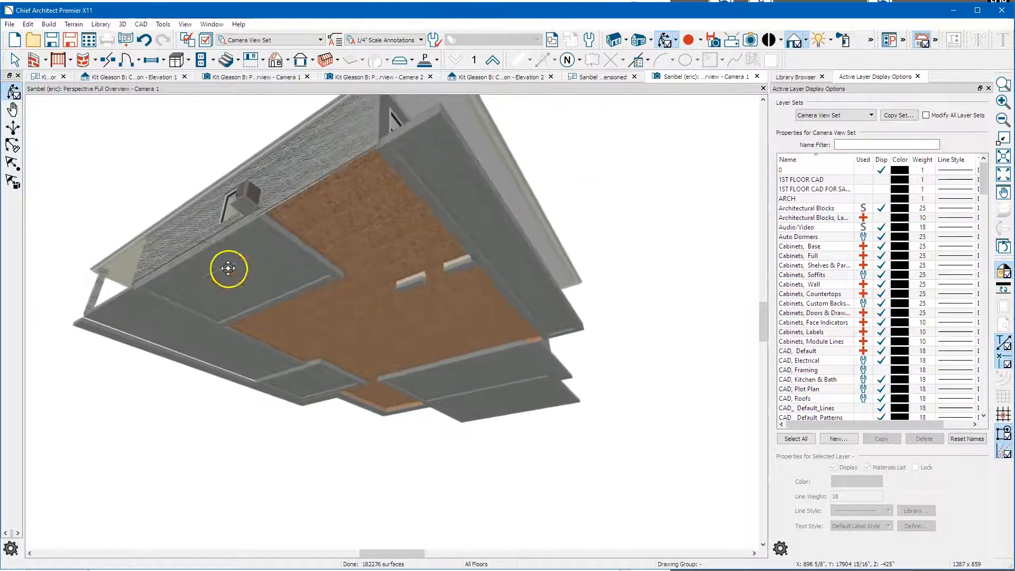
left_click_drag(351, 216, 383, 288)
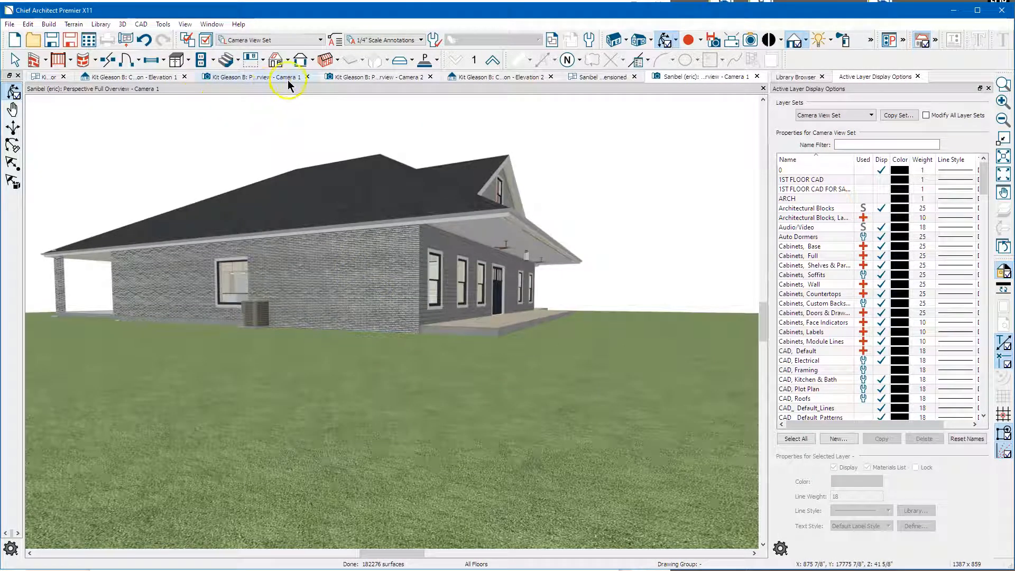
Build the foundation as a 6" monolithic slab with automatic foundation rebuilding enabled.
left_click(262, 60)
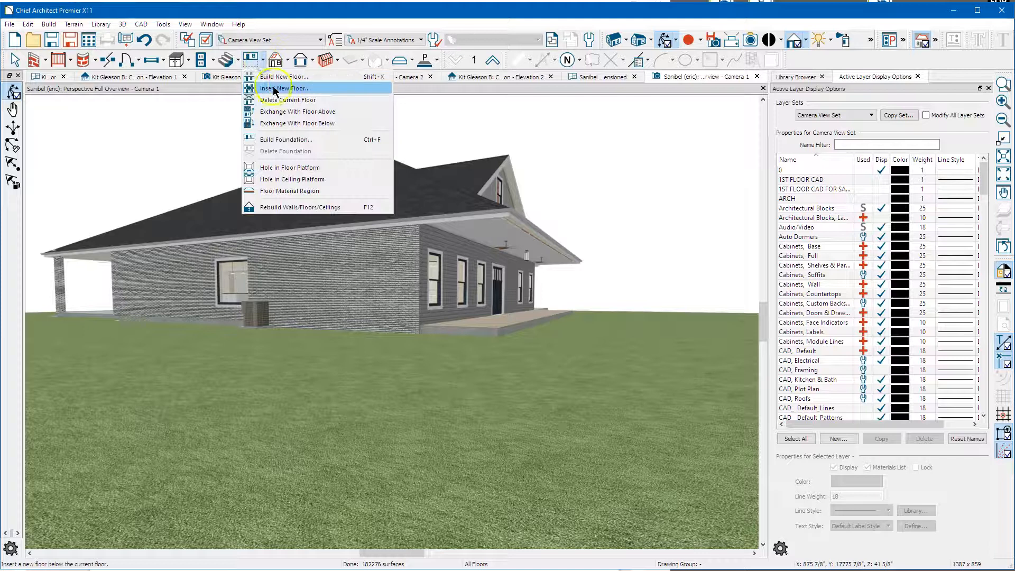
left_click(314, 142)
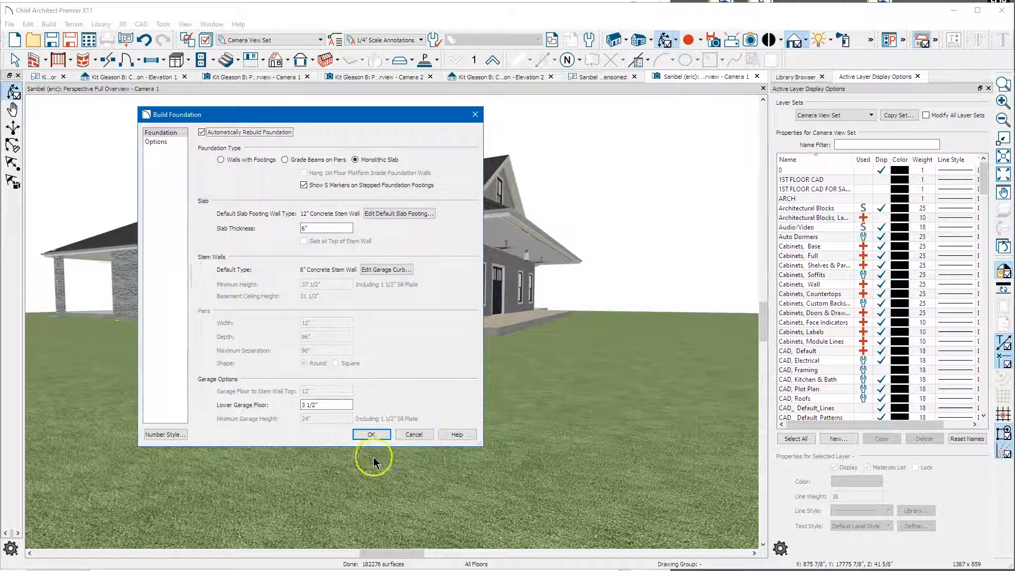
left_click(372, 435)
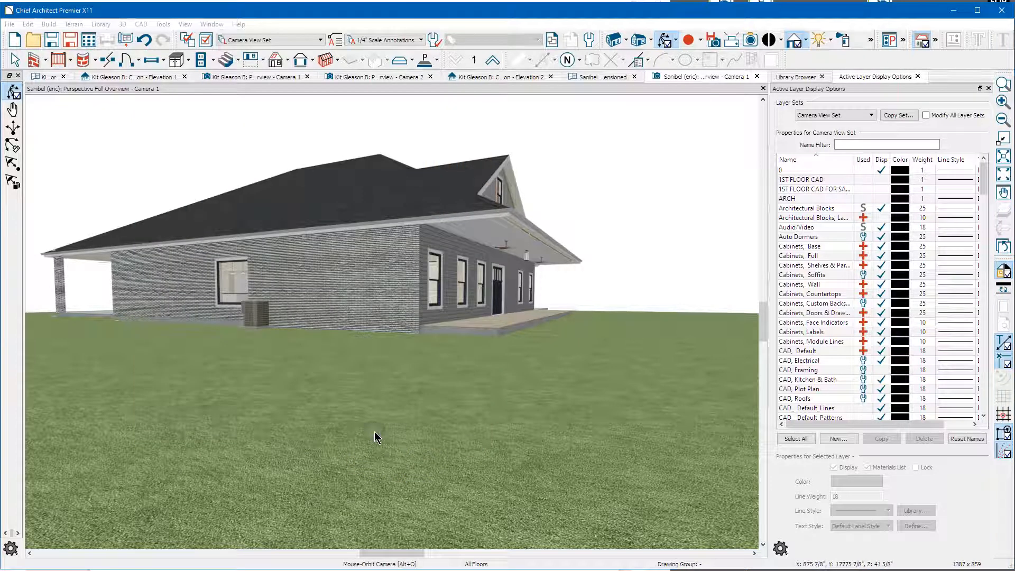
left_click_drag(374, 433, 428, 284)
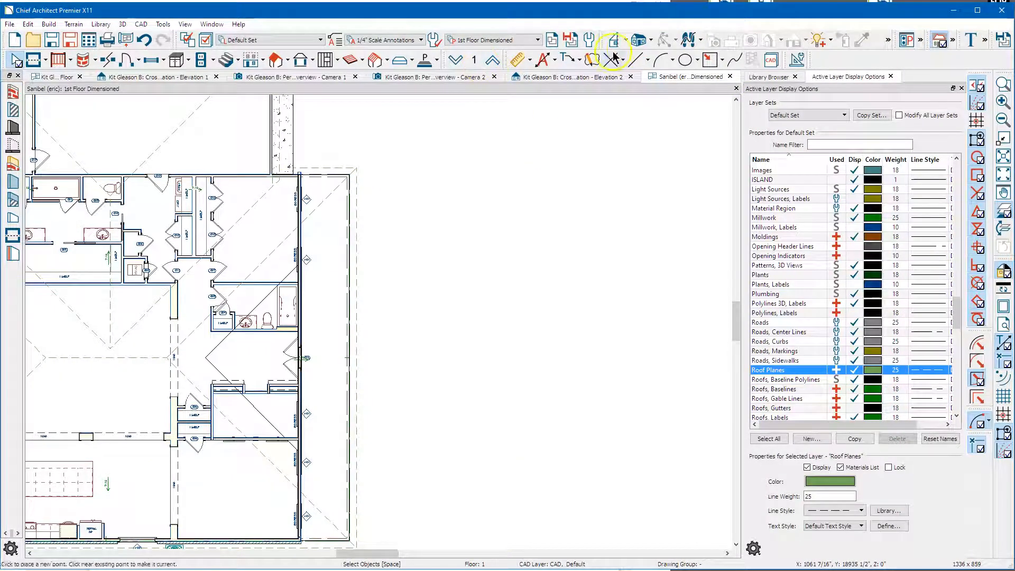
Create a new perspective full overview of the house, turn off its shadows and toggle edge smoothing when idle.
left_click(640, 40)
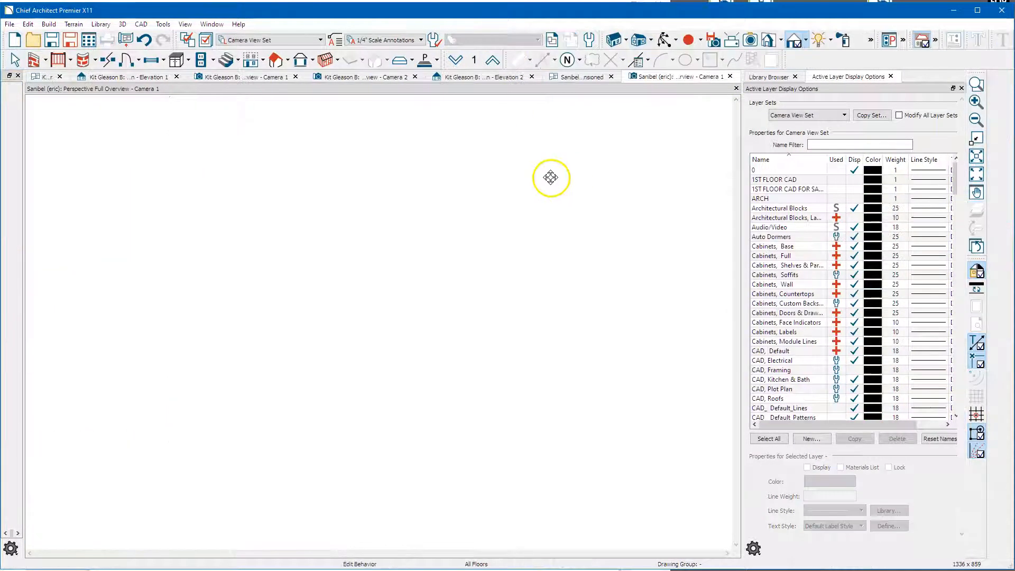
left_click_drag(381, 286, 391, 339)
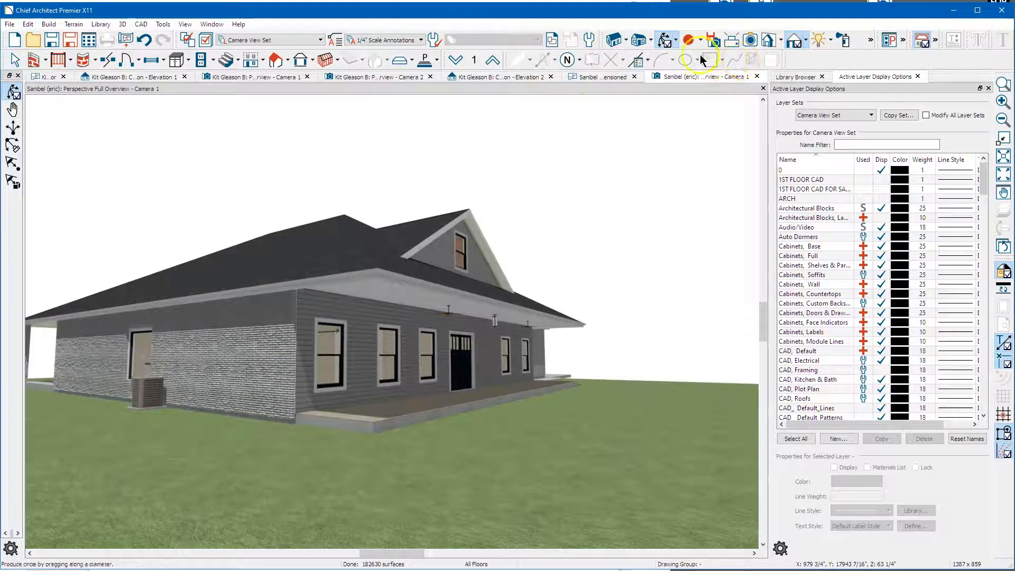
left_click(782, 43)
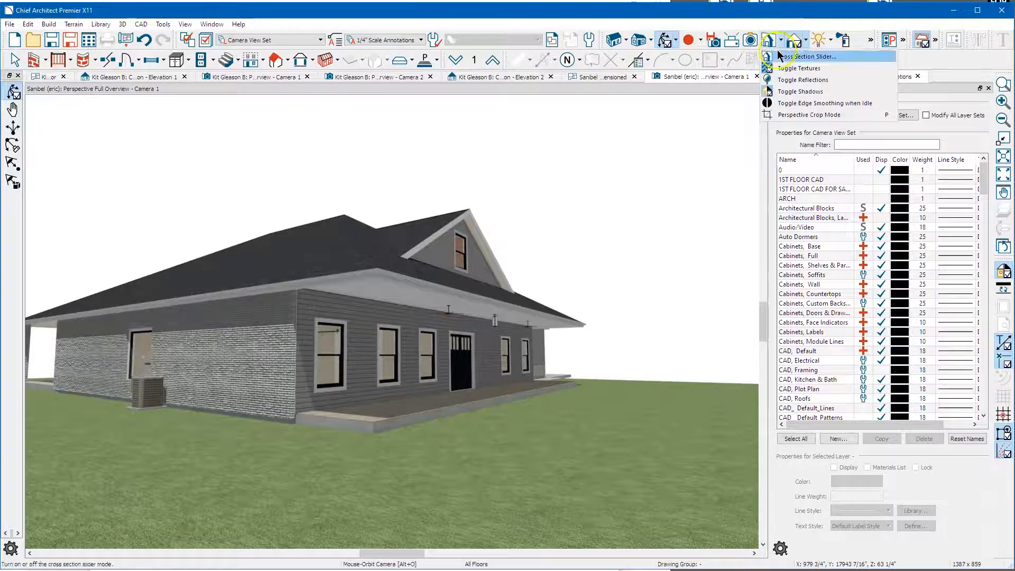
left_click(799, 92)
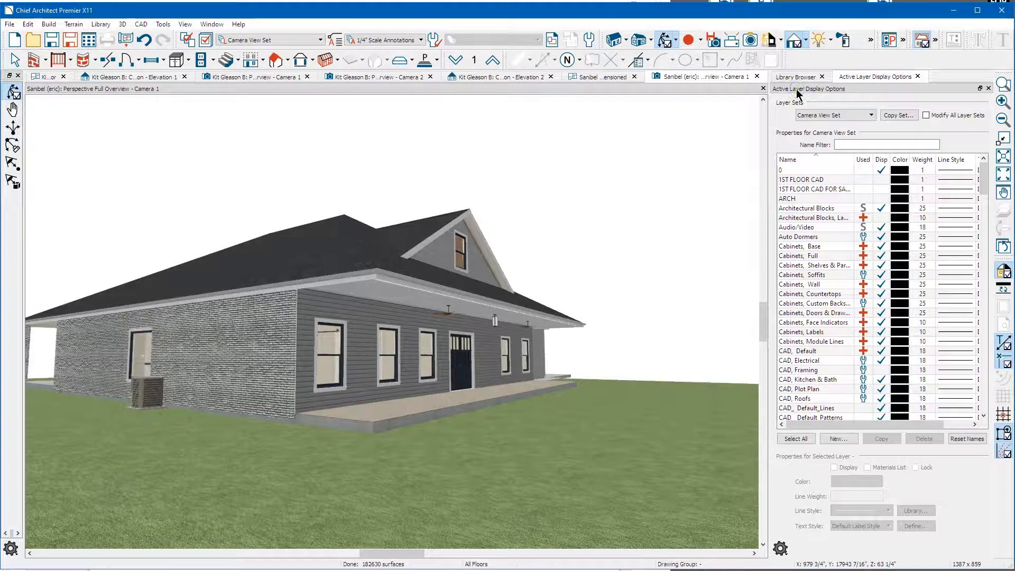
left_click(782, 42)
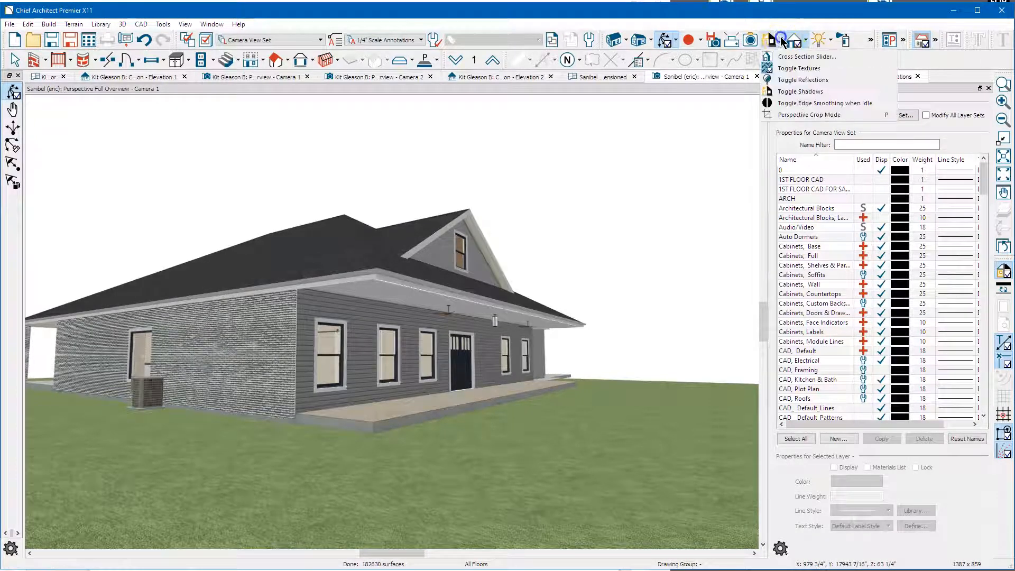
left_click(791, 105)
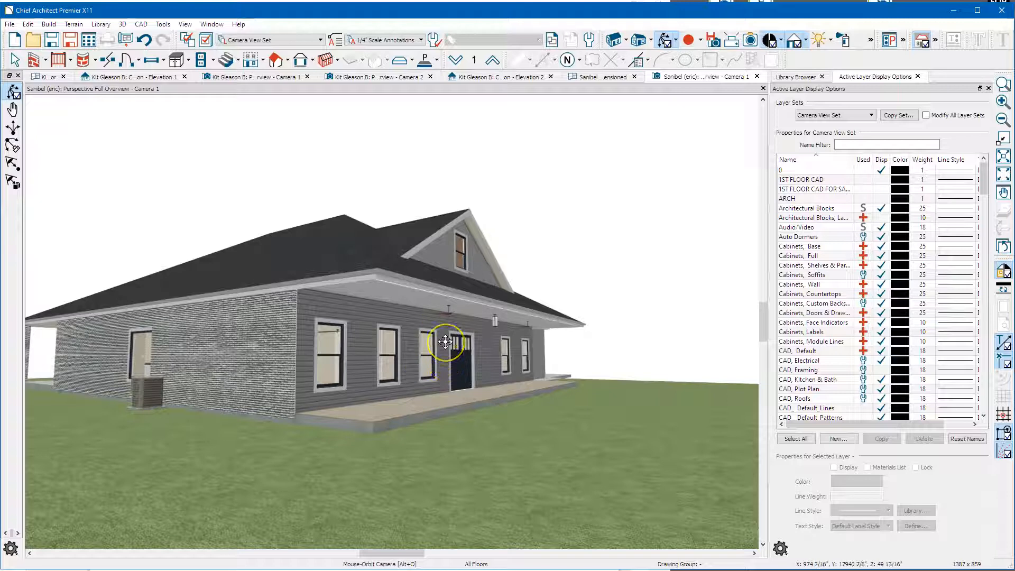
In the 1st floor plan, draw a vertical Room Divider running through the front porch for its full length.
left_click(602, 79)
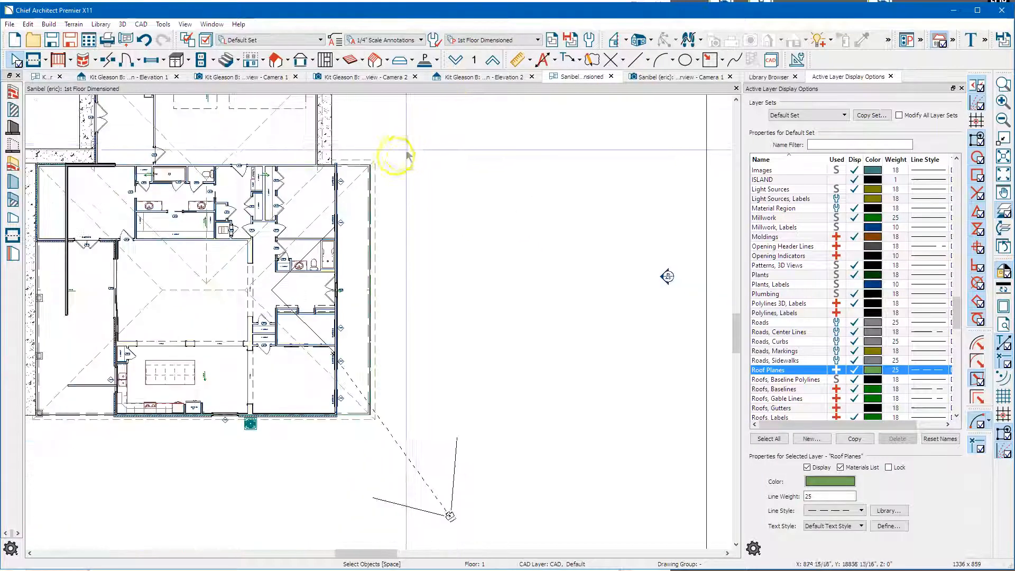
left_click(42, 77)
left_click(34, 60)
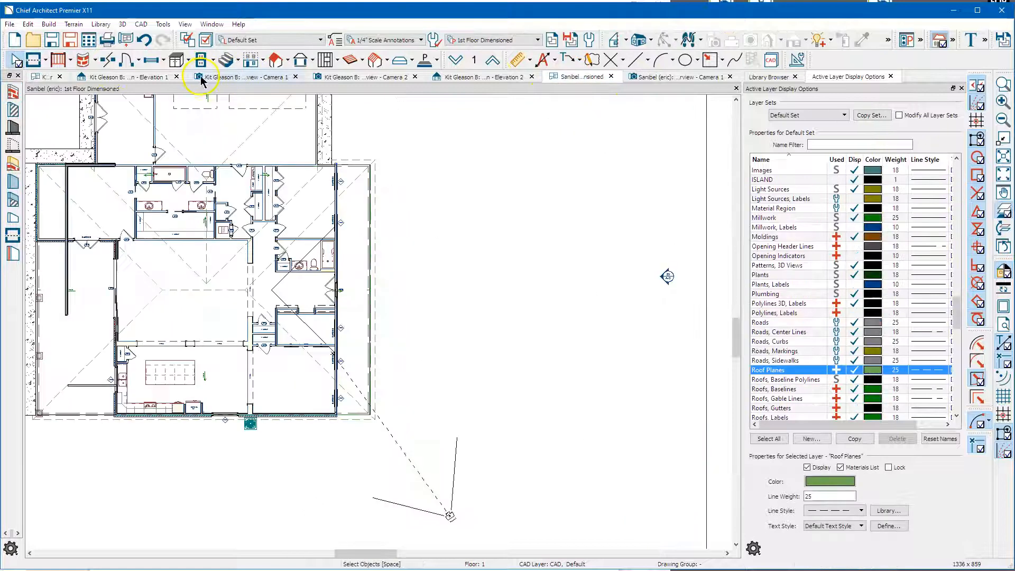
left_click(33, 60)
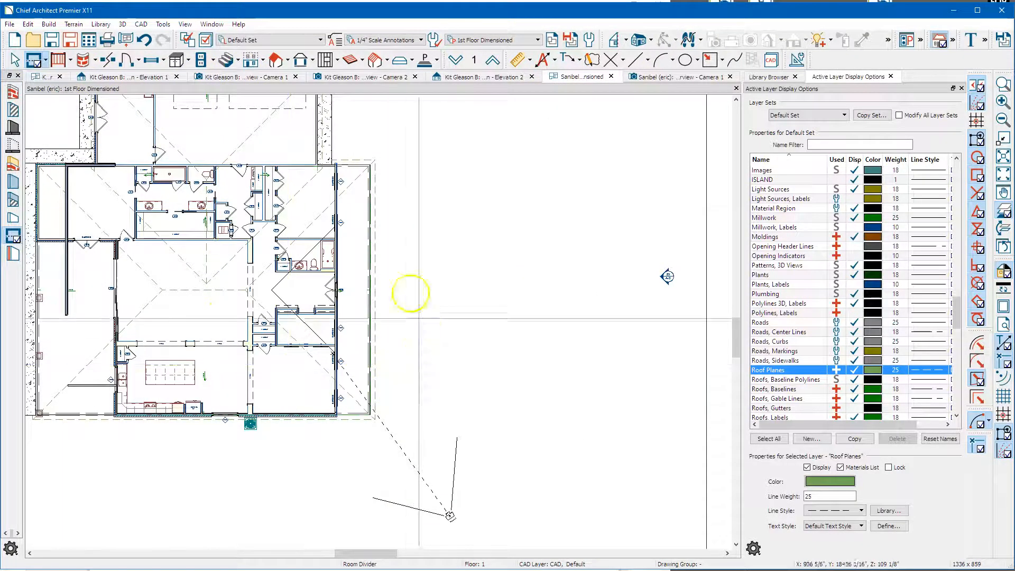
mouse_move(351, 148)
left_mouse_down()
mouse_move(399, 430)
mouse_move(398, 418)
left_mouse_up()
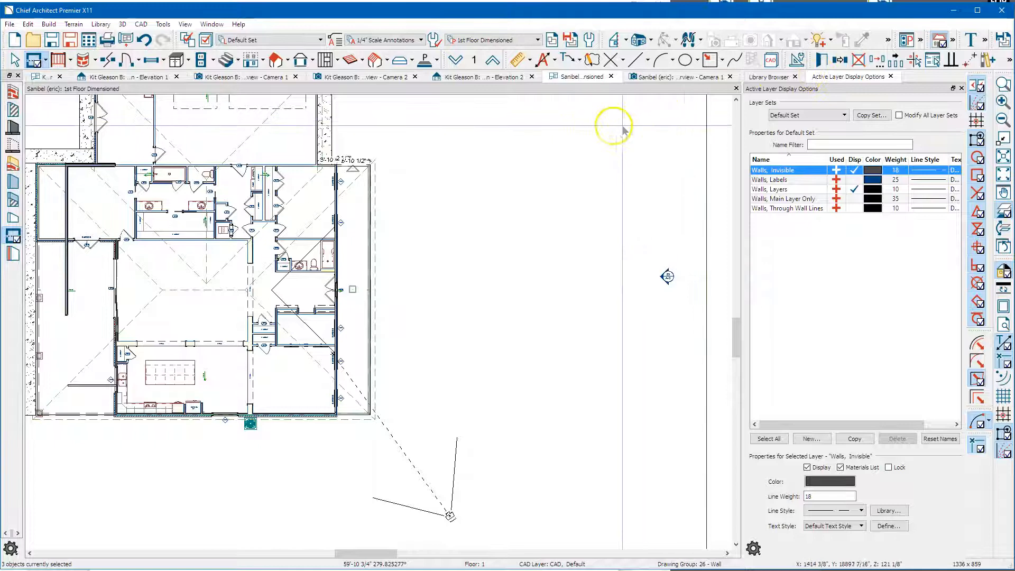
Center the three selected porch room dividers on the entry room behind the front double door.
left_click_drag(353, 287, 354, 287)
right_click(353, 287)
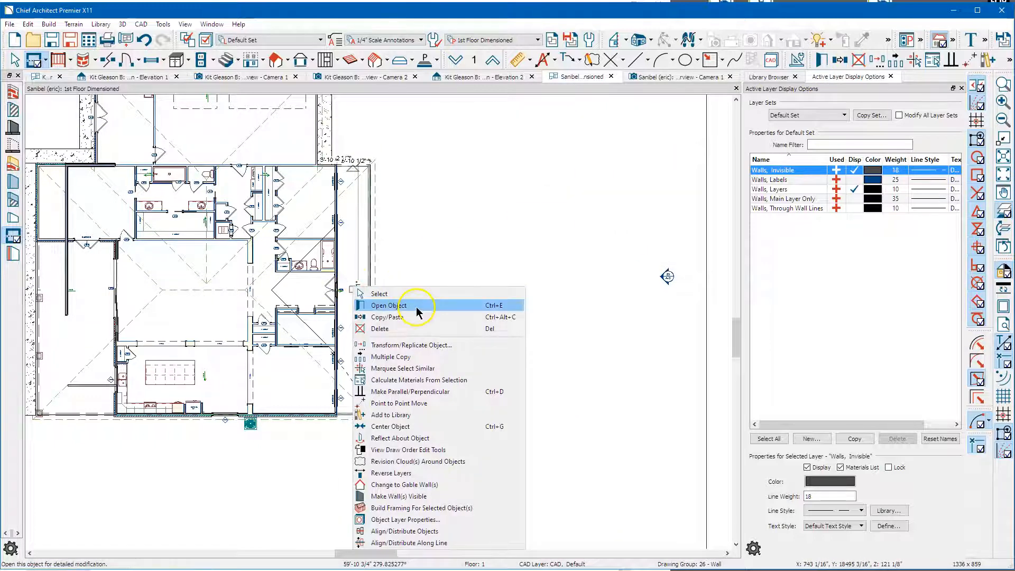
left_click(423, 426)
scroll(351, 283, "up", 4)
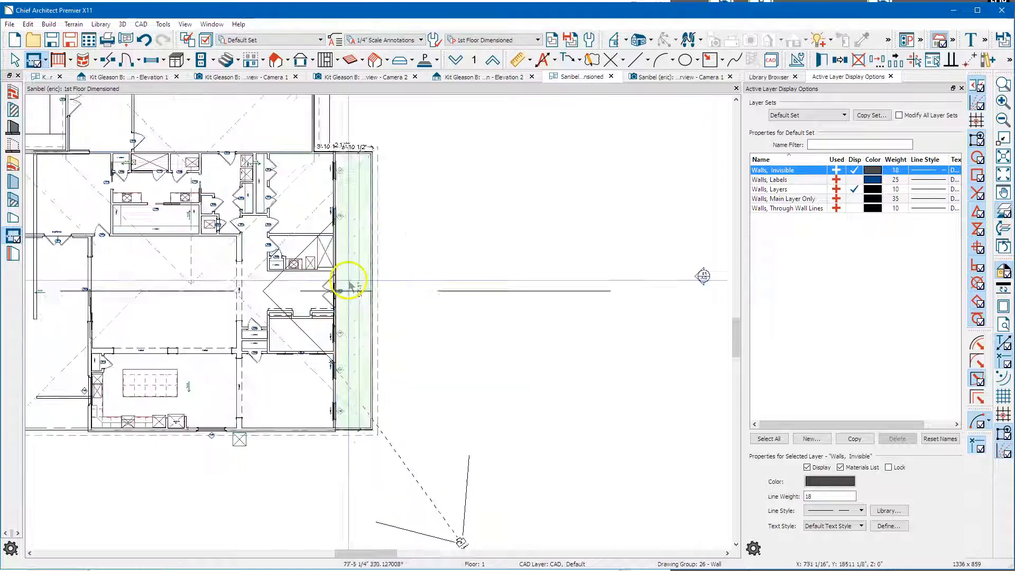
scroll(306, 318, "up", 1)
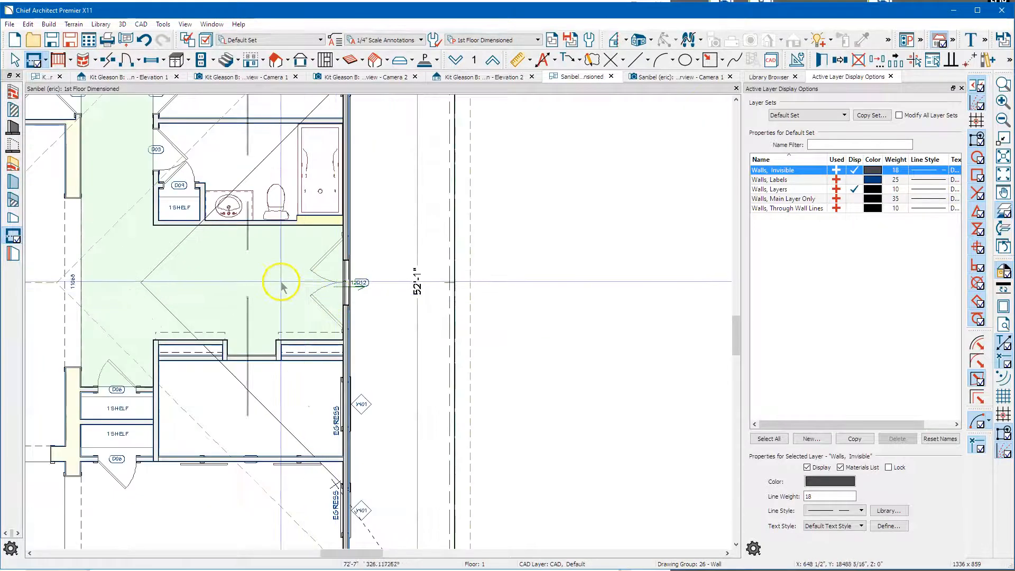
left_click(323, 288)
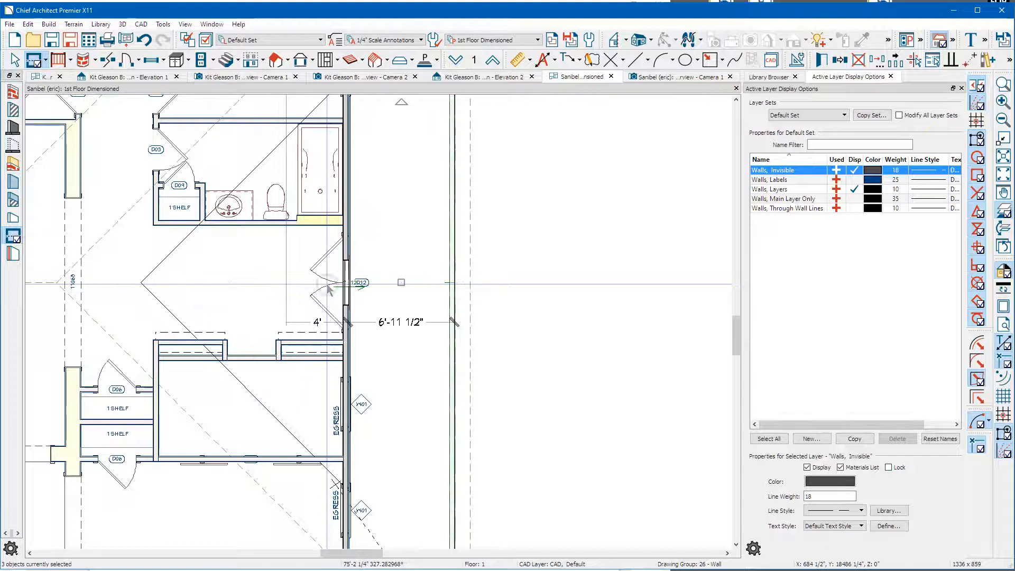
scroll(389, 216, "down", 2)
scroll(405, 294, "up", 3)
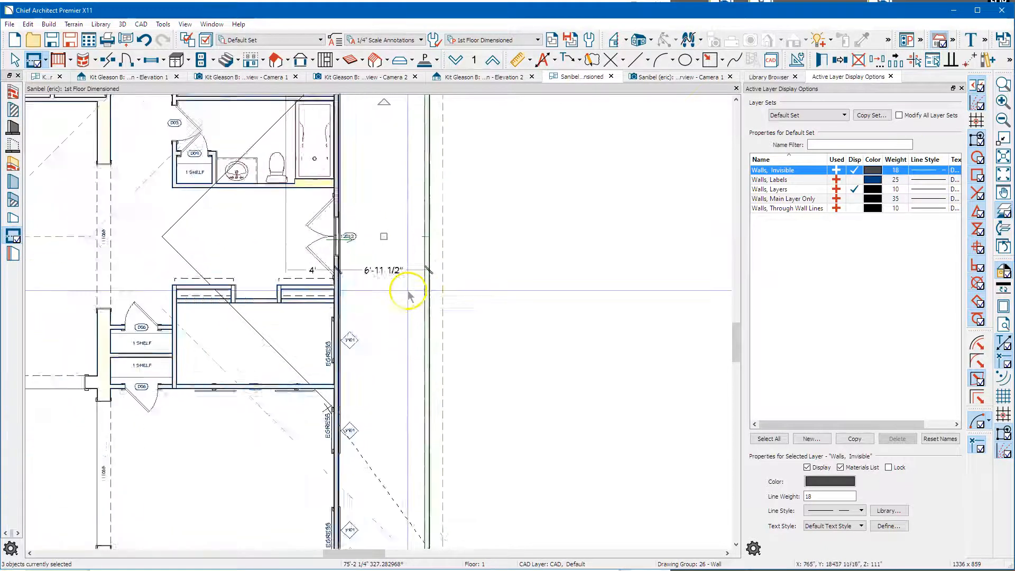
scroll(407, 291, "up", 2)
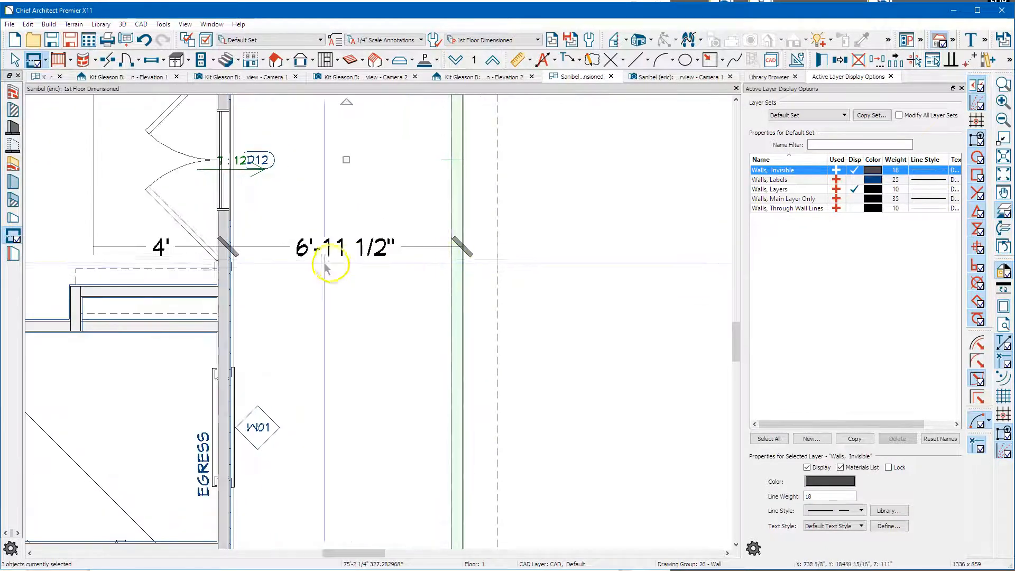
left_click(575, 314)
left_click(457, 297)
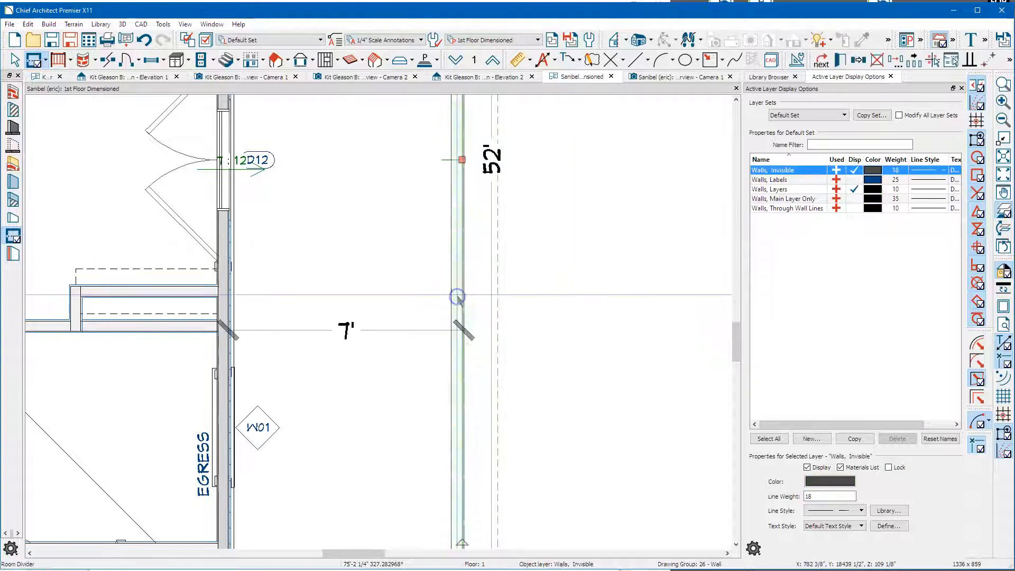
key("Escape")
Make the long front porch room divider a visible railing by turning off its Invisible option.
scroll(458, 285, "down", 3)
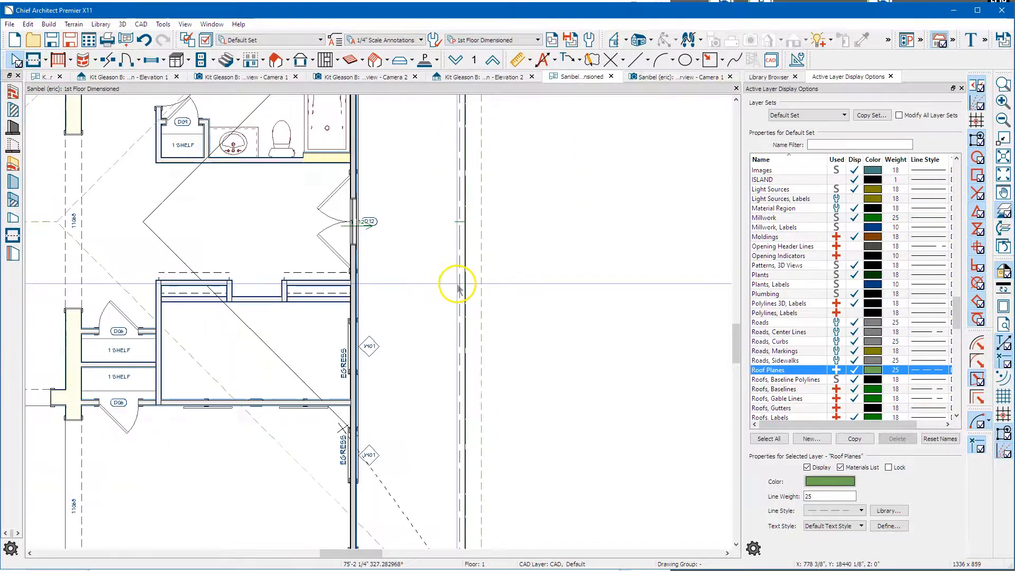
scroll(455, 290, "down", 4)
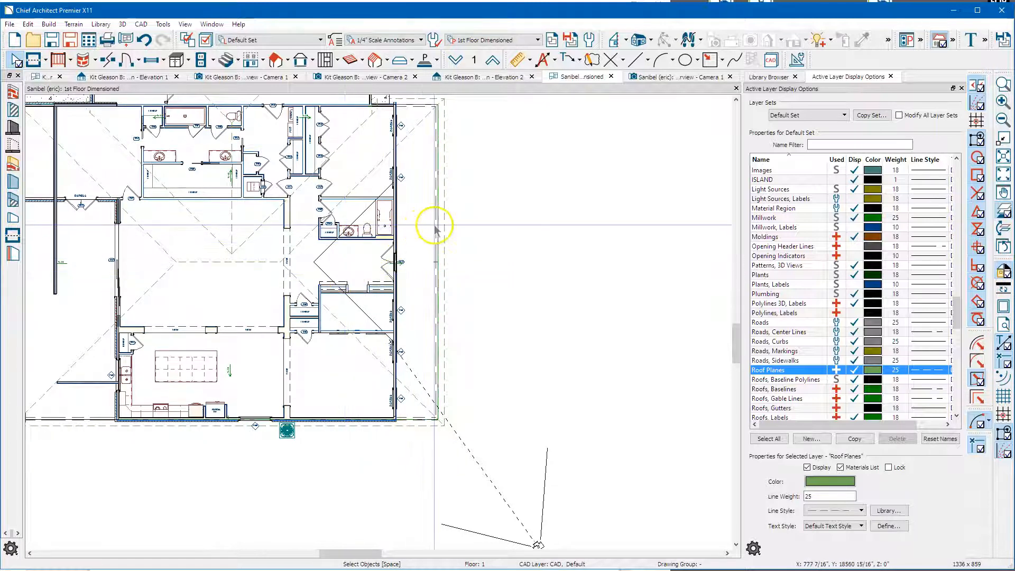
left_click(434, 226)
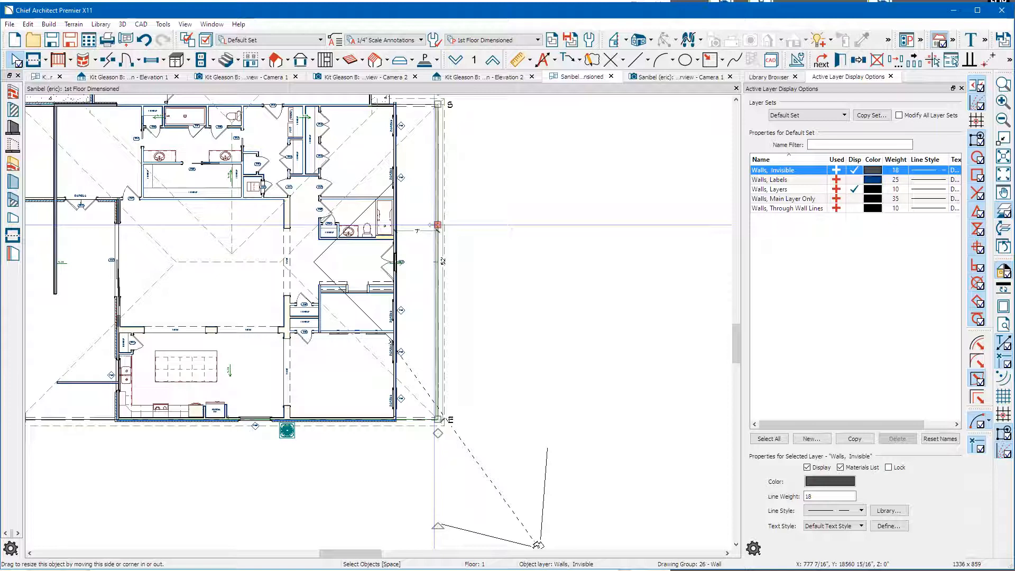
double_click(435, 227)
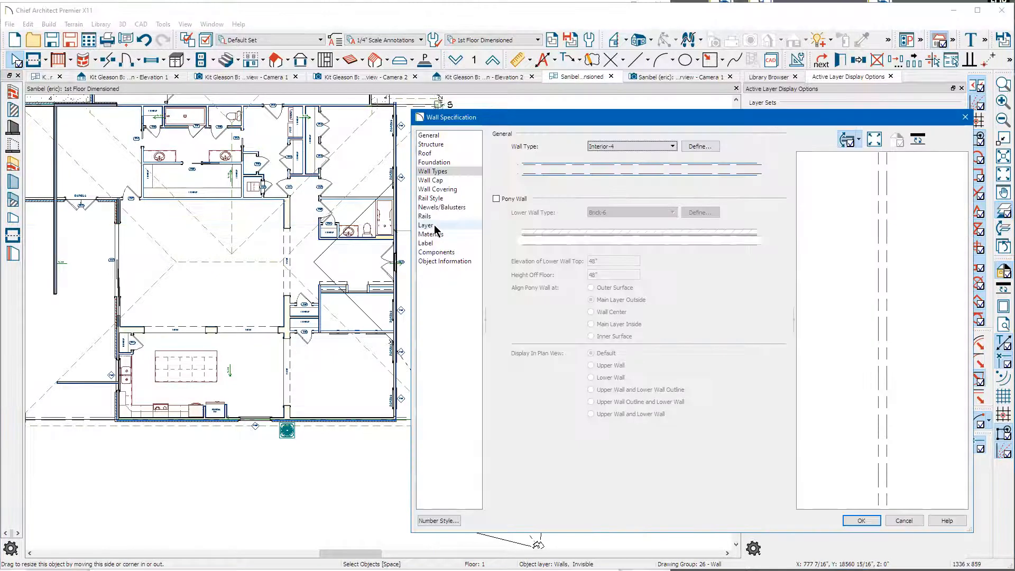
left_click(441, 135)
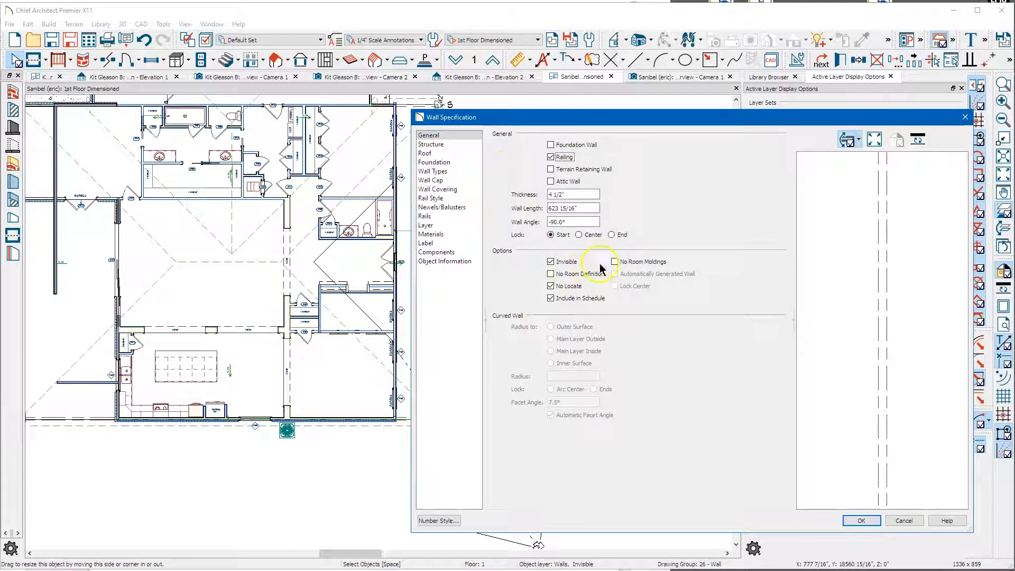
left_click(551, 262)
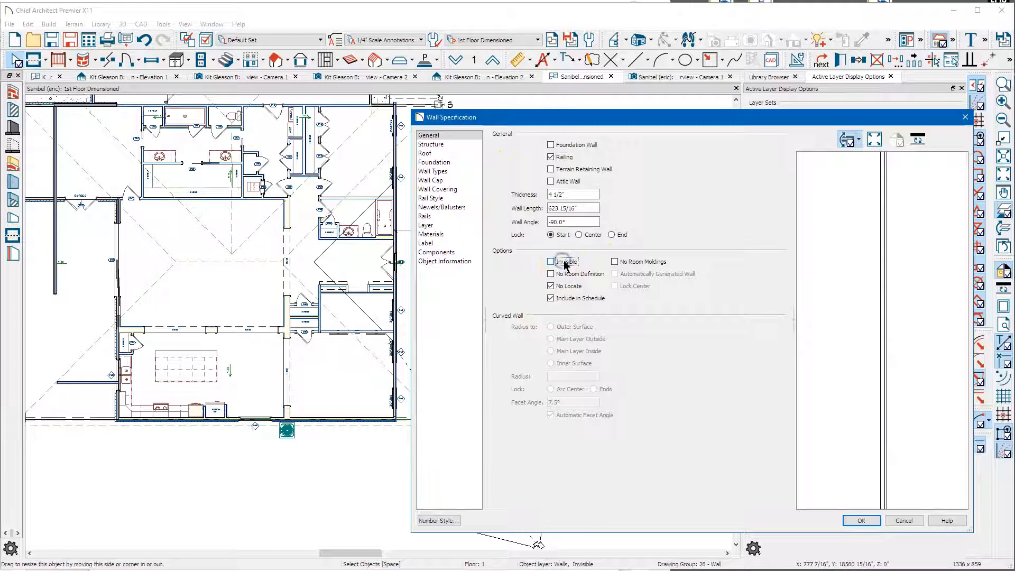
Set the railing's posts to Post to Beam and remove the top rail, bottom rail and raised bottom.
left_click(457, 200)
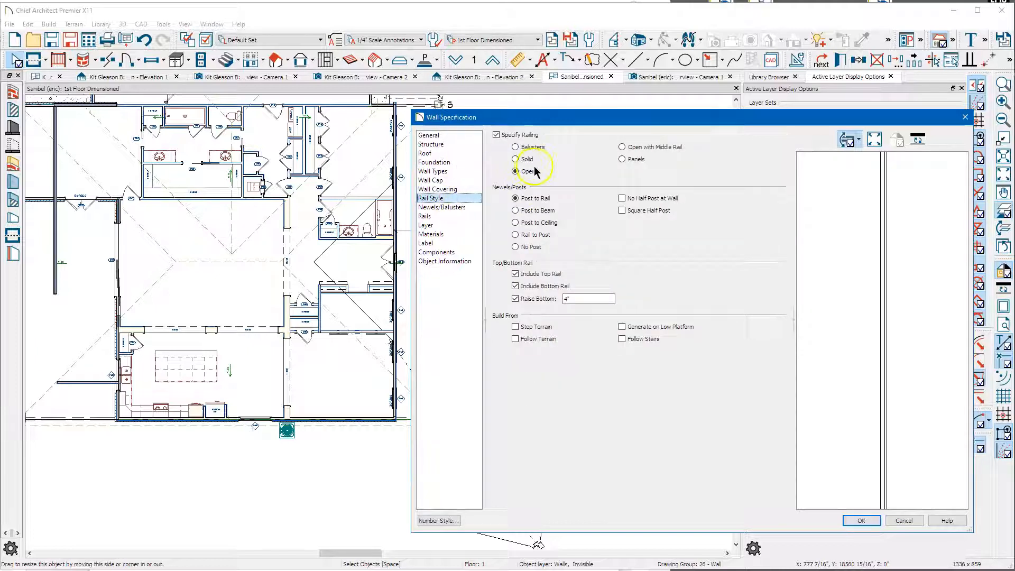
left_click(550, 212)
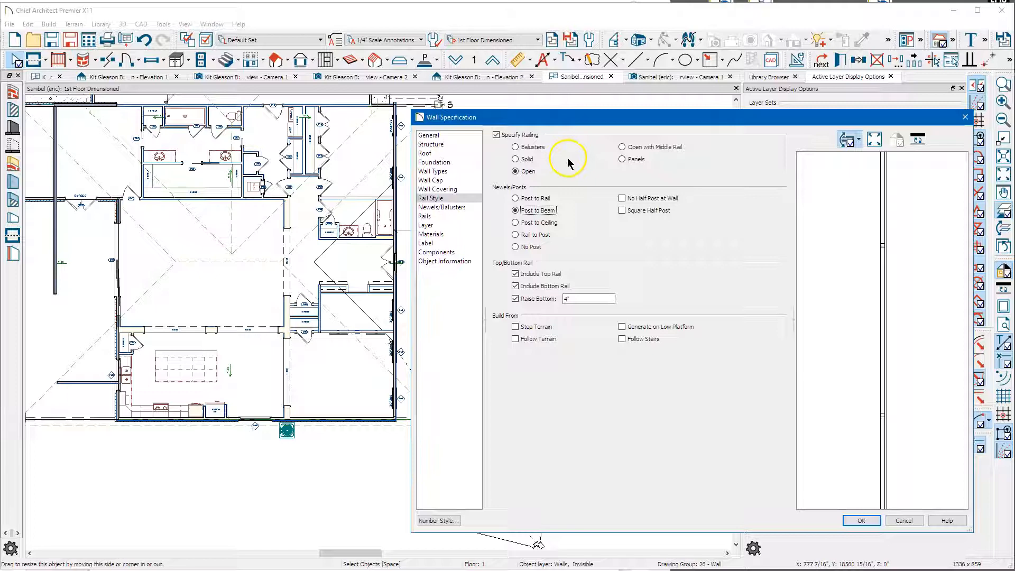
left_click(519, 286)
left_click(516, 299)
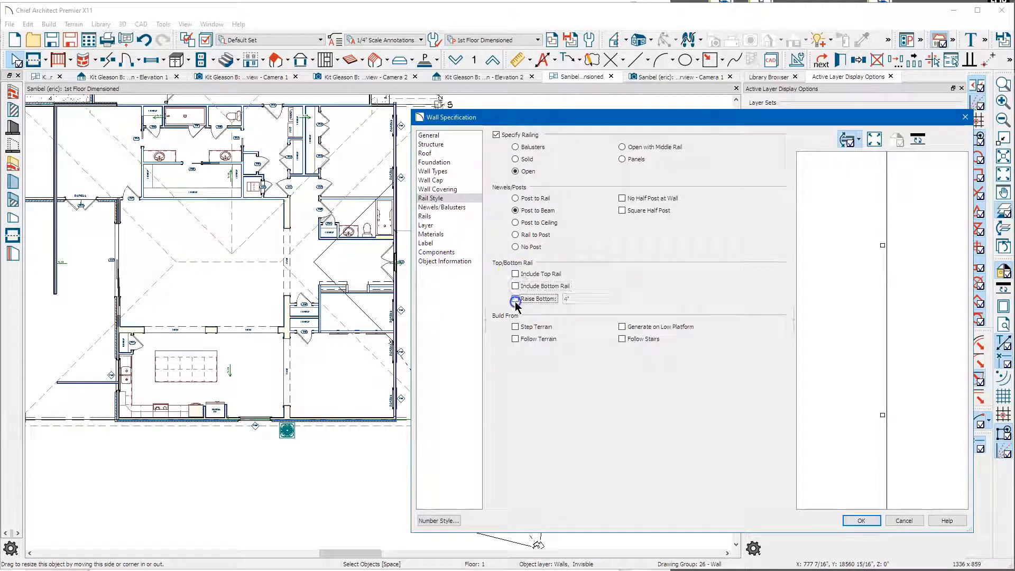
Set the railing's newel post width to 24".
left_click(439, 207)
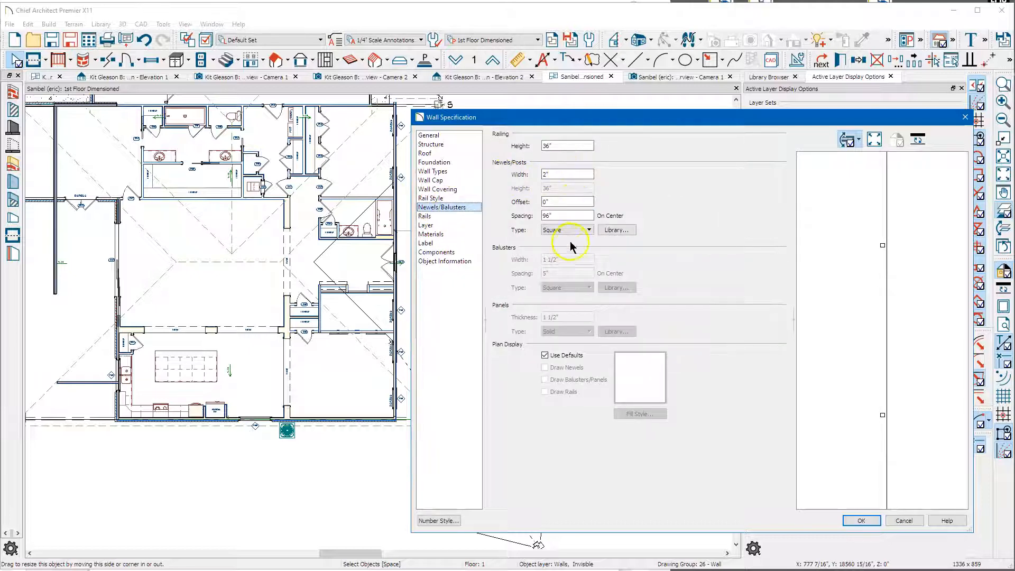
double_click(559, 176)
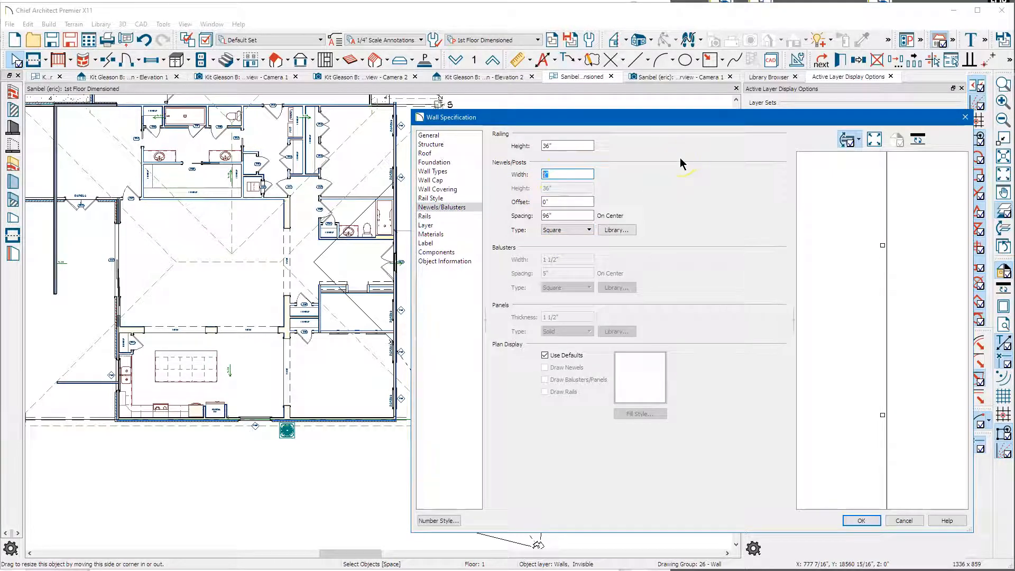
type("24")
left_click(639, 213)
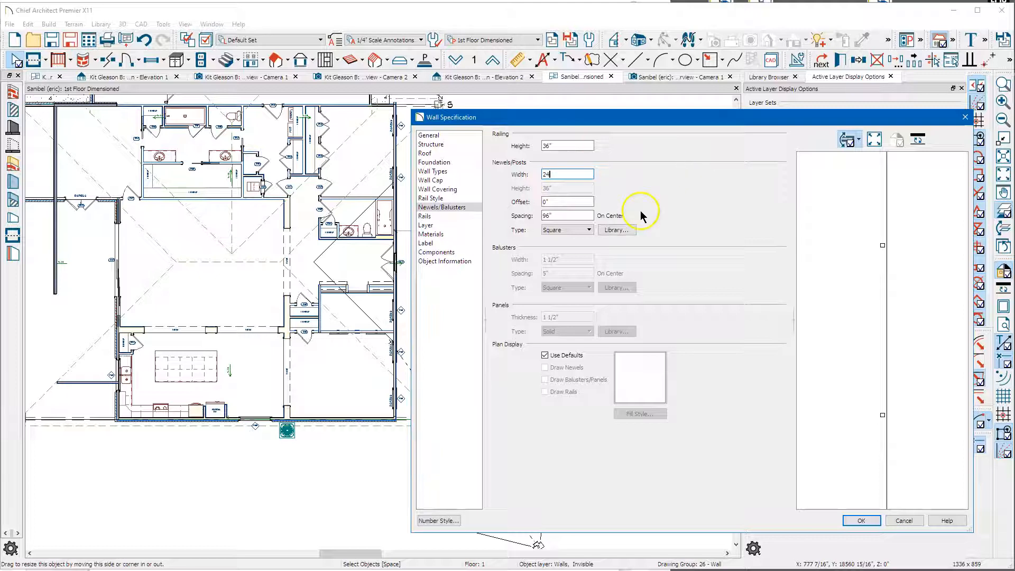
Assign Column - Brick Base Tapered Top from the User Catalog as the newel type and apply the wall changes.
left_click(615, 232)
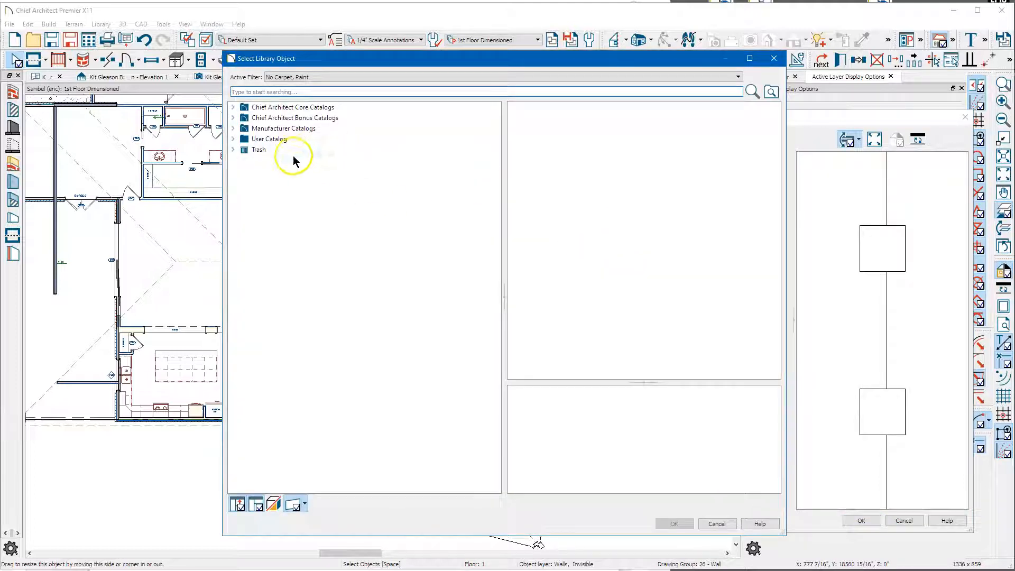
double_click(285, 139)
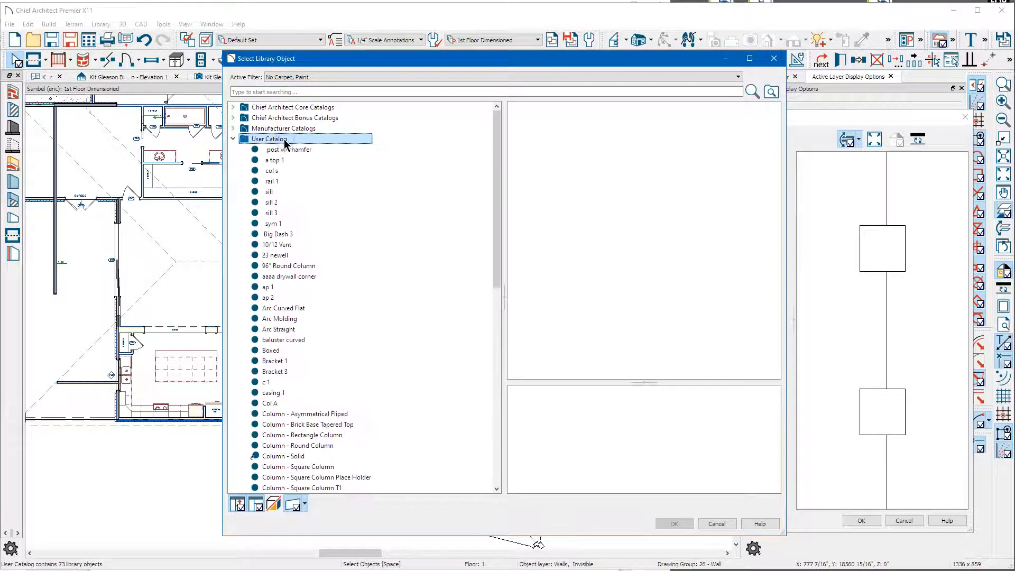
scroll(356, 154, "down", 1)
scroll(356, 156, "down", 3)
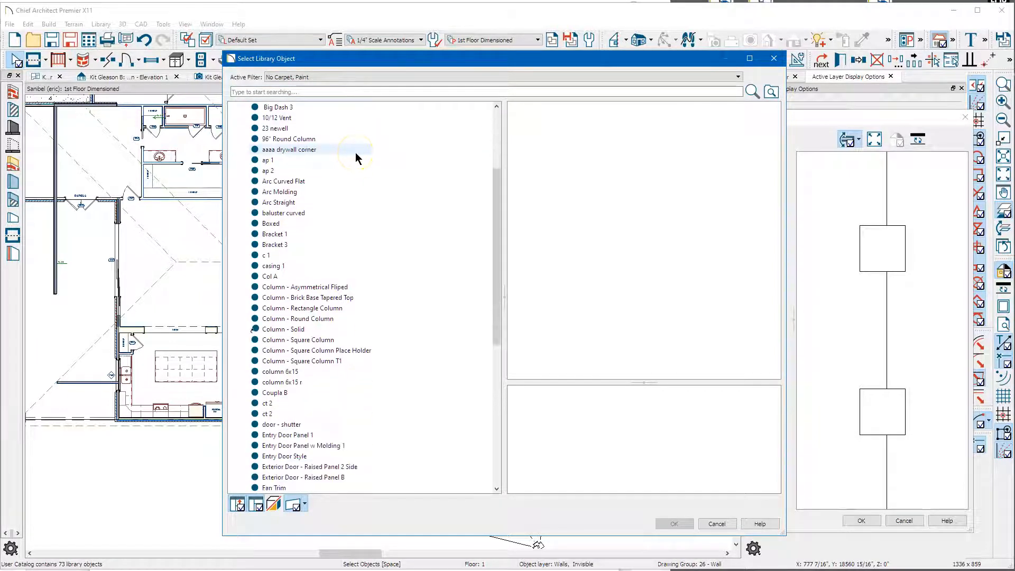
left_click(282, 300)
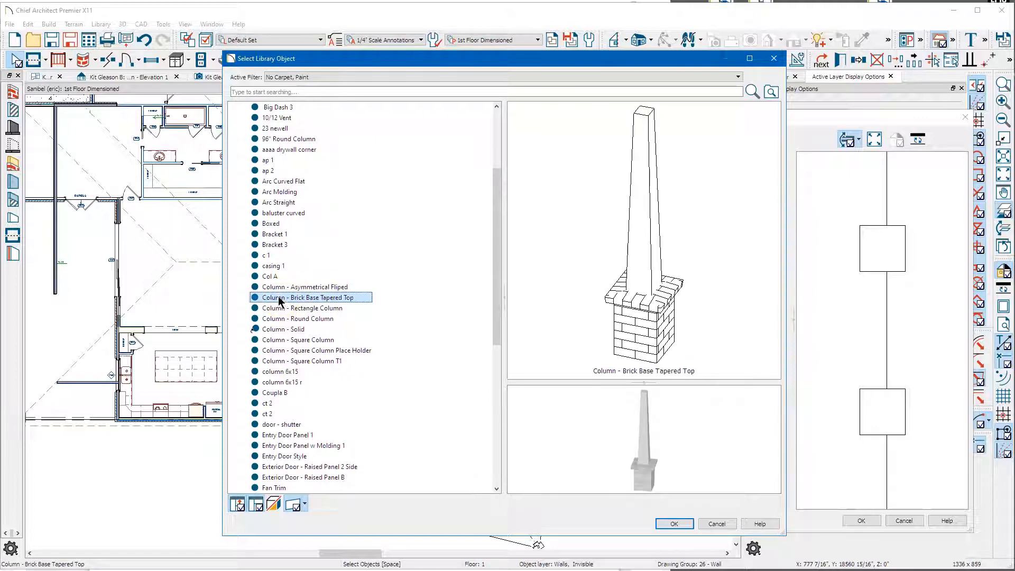
left_click(664, 522)
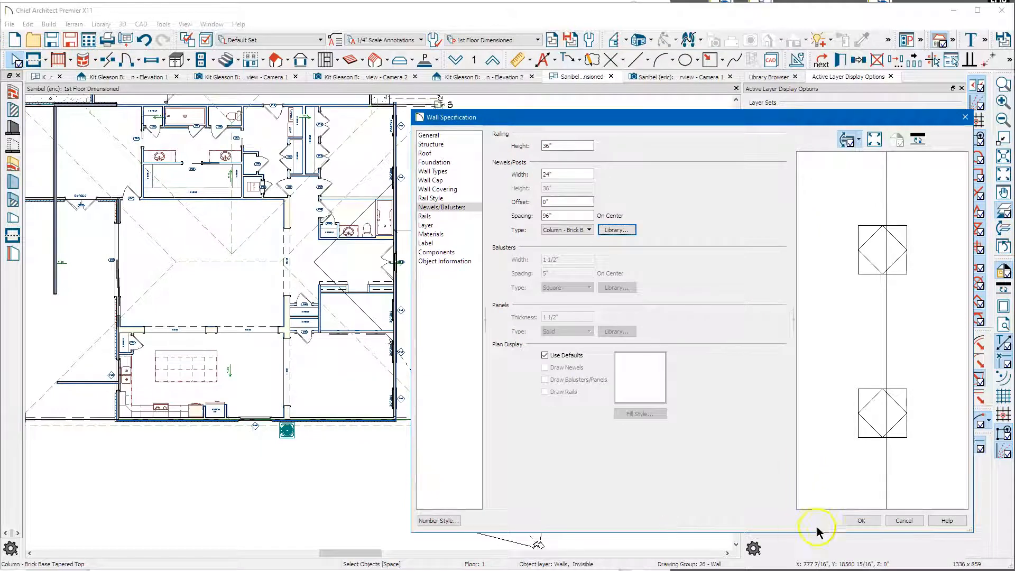
left_click(862, 521)
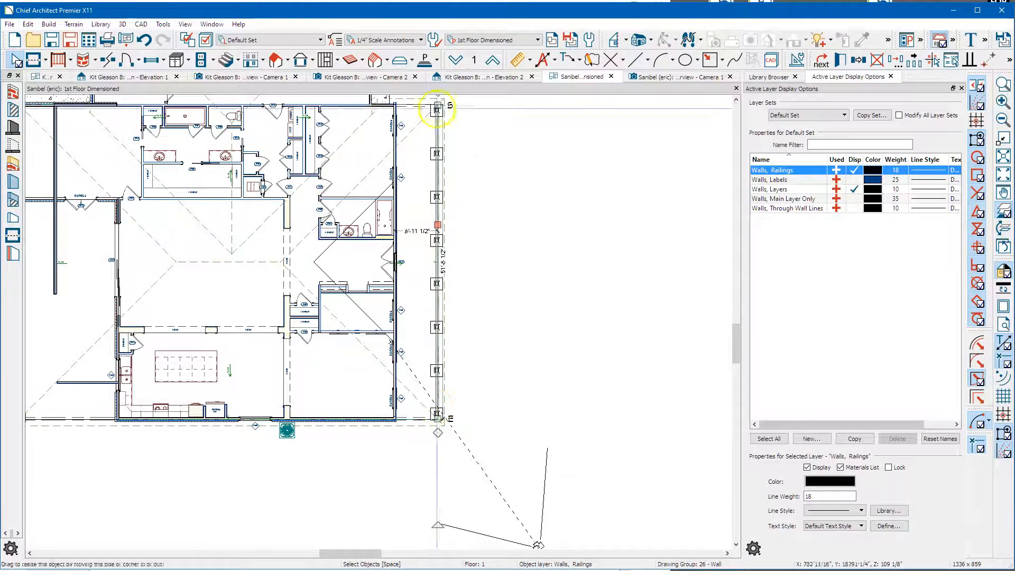
In the perspective full overview, open the specification of the front porch railing.
left_click(656, 77)
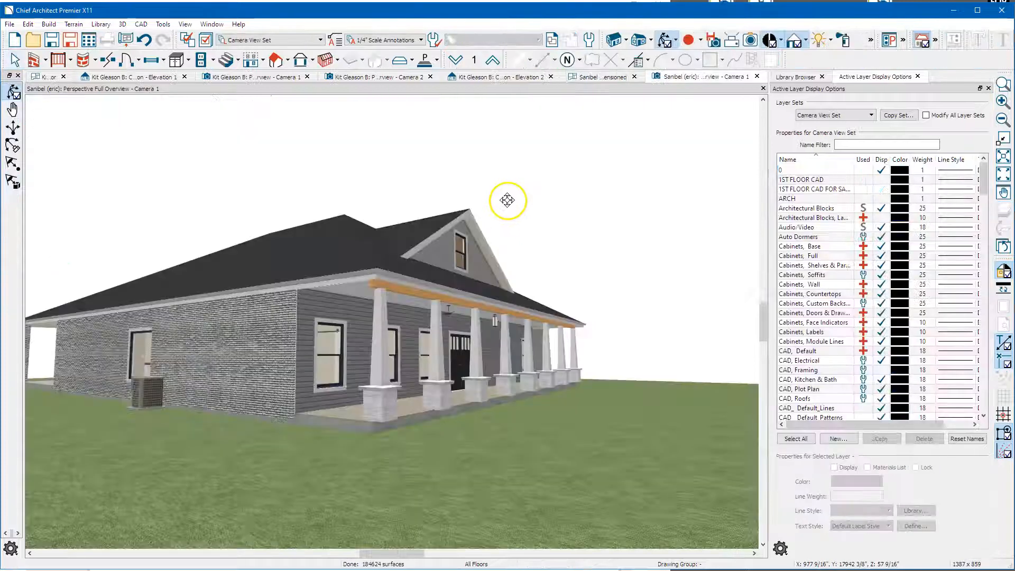
left_click_drag(478, 321, 340, 329)
left_click_drag(535, 347, 443, 391)
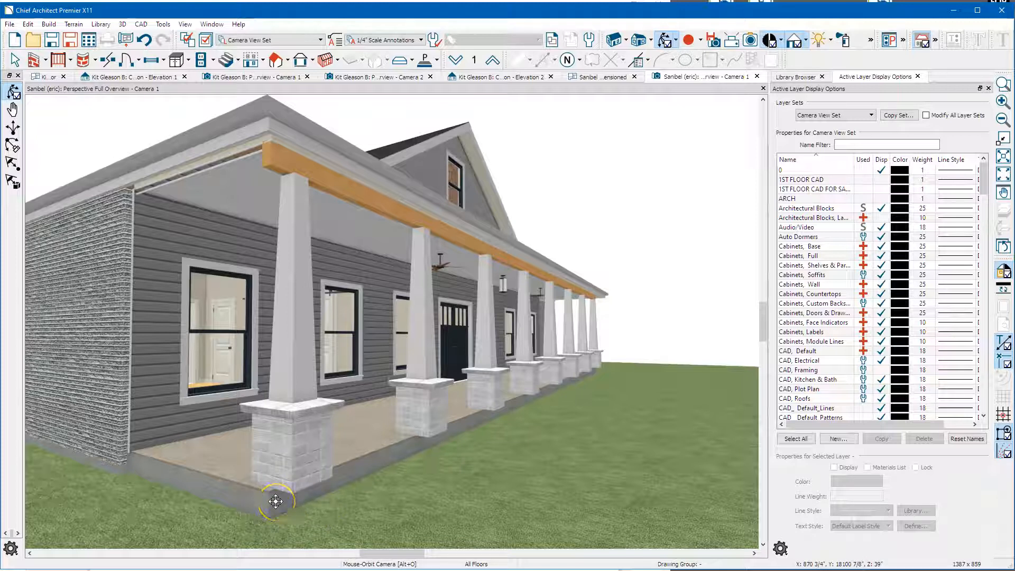
key("space")
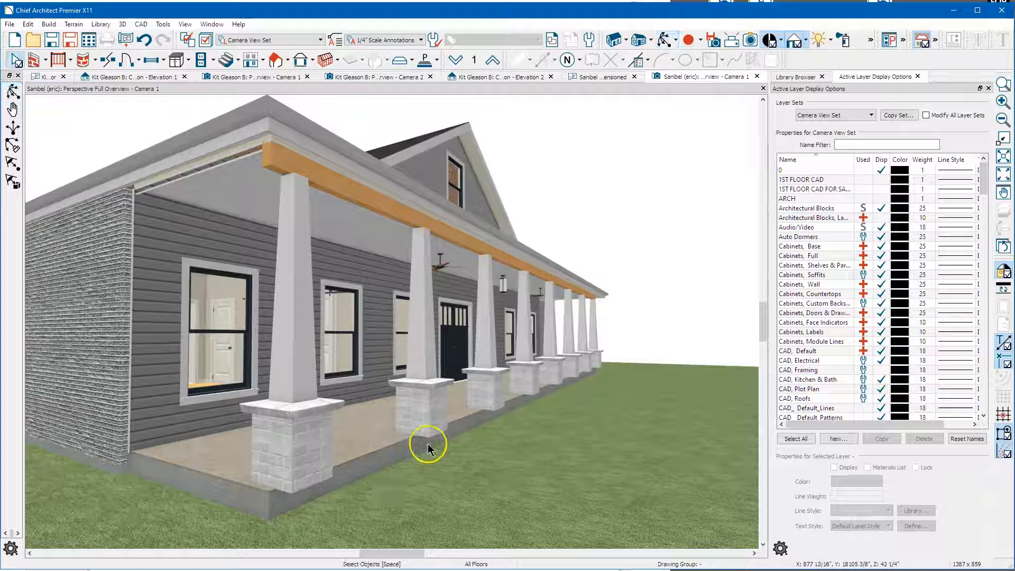
left_click(425, 417)
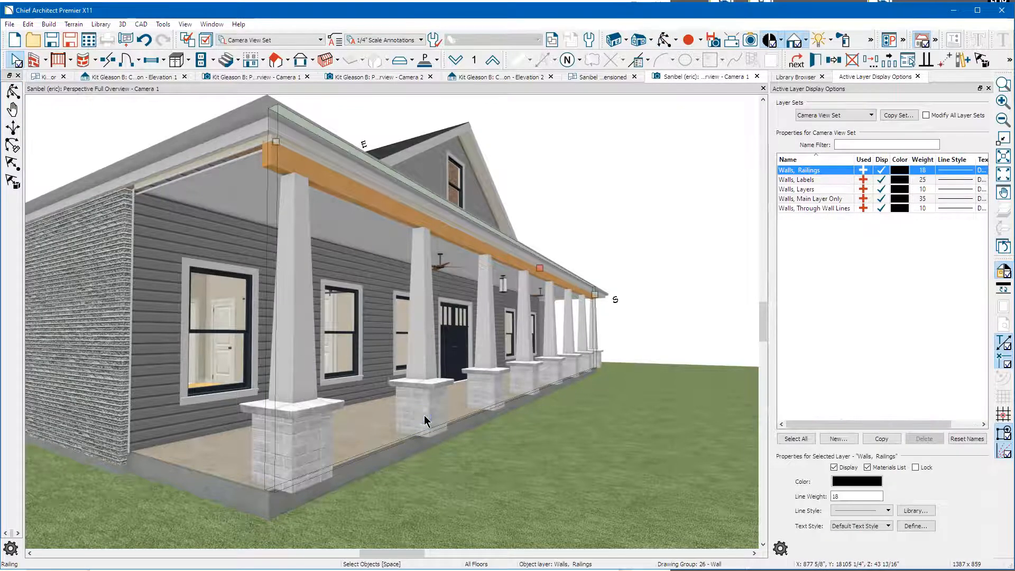
double_click(425, 417)
Copy the Interior-4 wall type as "Porch Rail Wall" and assign it to the railing.
left_click(450, 171)
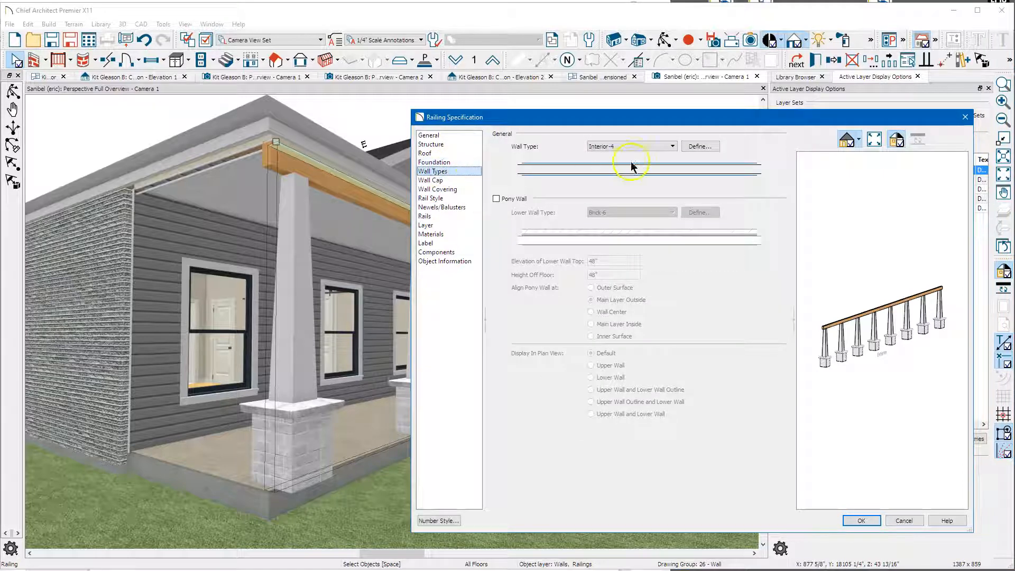
left_click(700, 146)
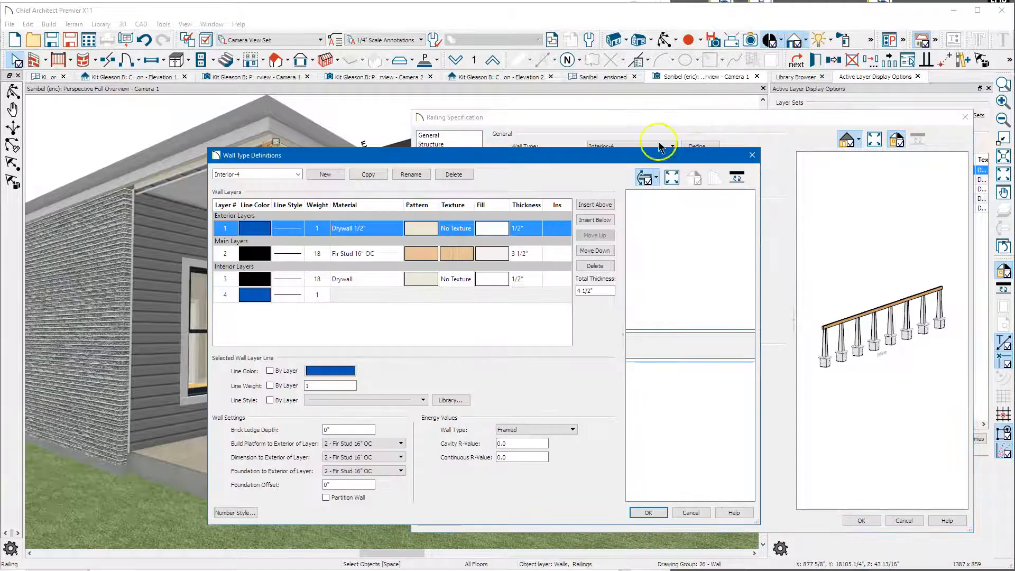
left_click(368, 174)
left_click(227, 174)
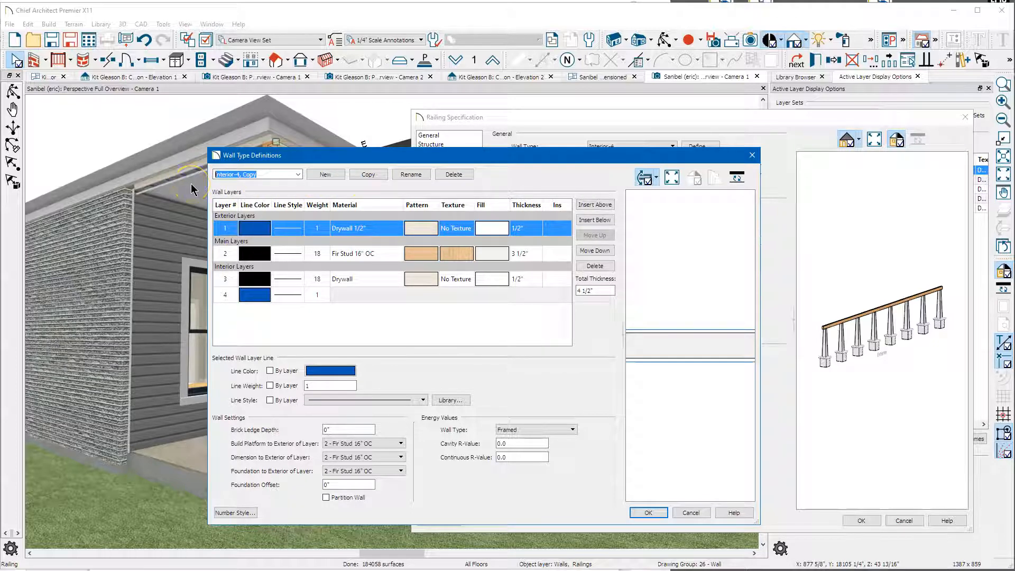
type("Porch Rail Wall")
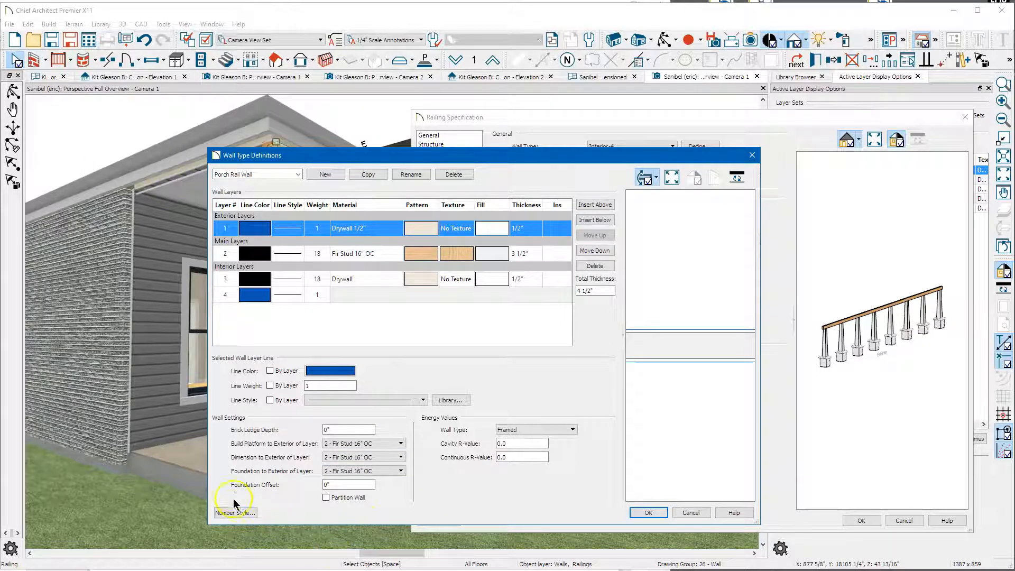
left_click(331, 484)
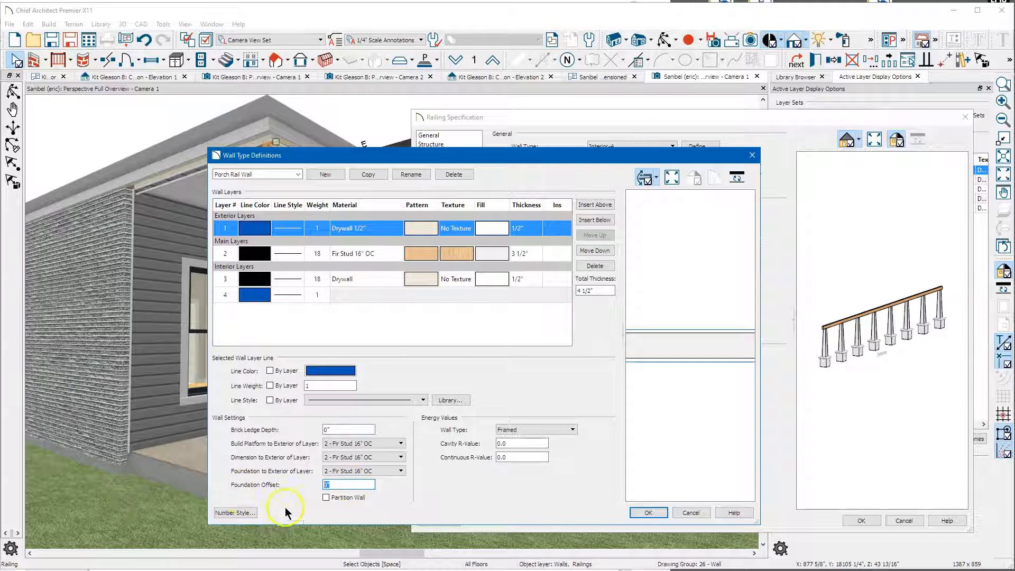
left_click(647, 513)
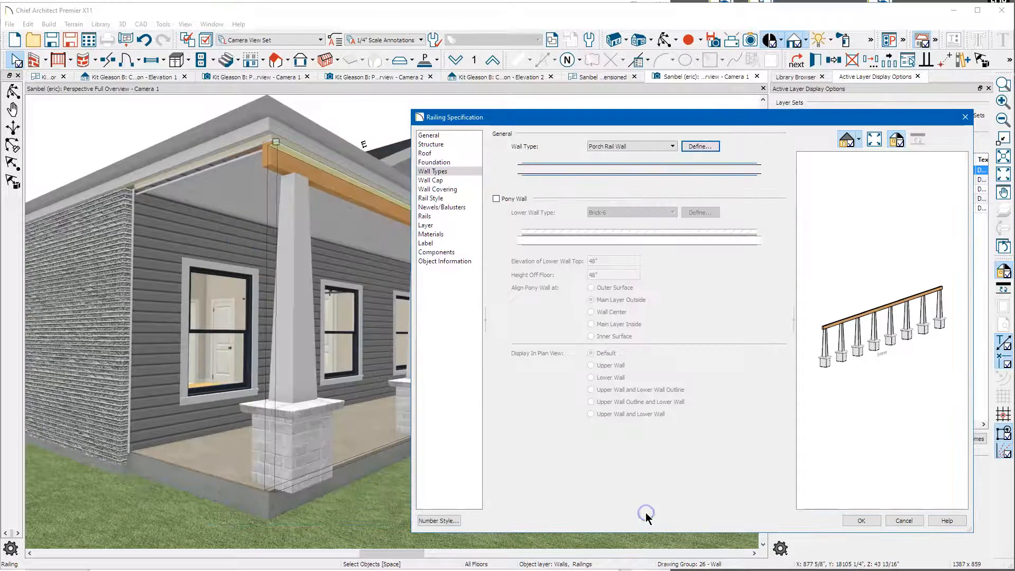
Apply the Porch Rail Wall type to the front railing and inspect how the column bases sit on the slab edge.
left_click(853, 522)
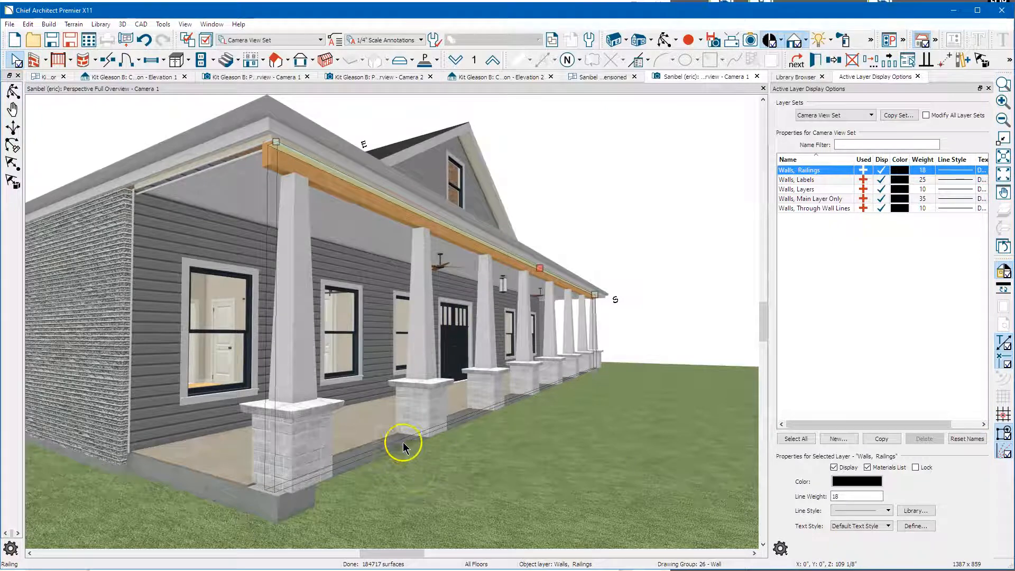
scroll(461, 392, "down", 3)
scroll(389, 432, "up", 4)
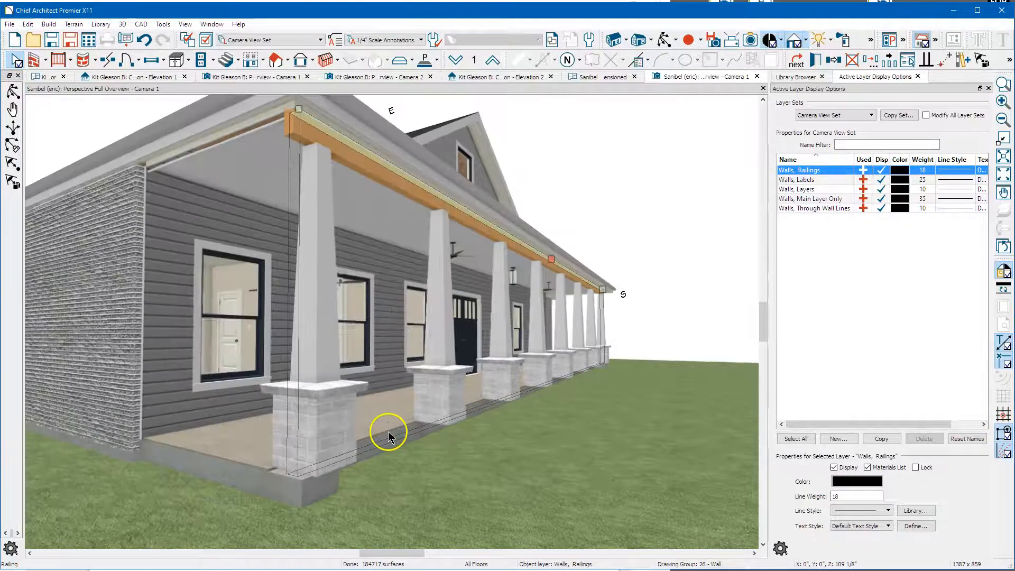
scroll(387, 432, "up", 3)
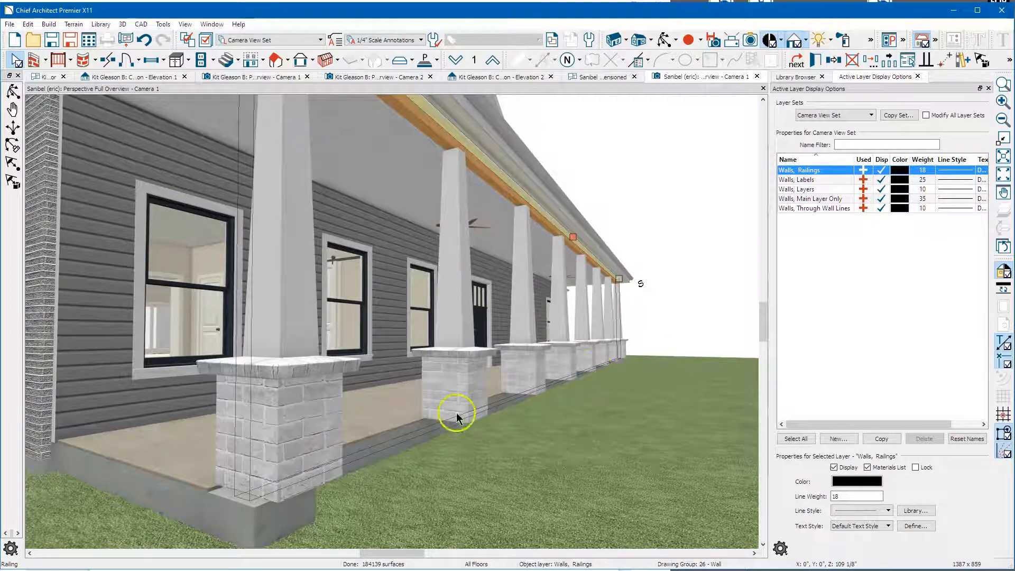
left_click(664, 40)
left_click_drag(624, 317, 316, 425)
key("space")
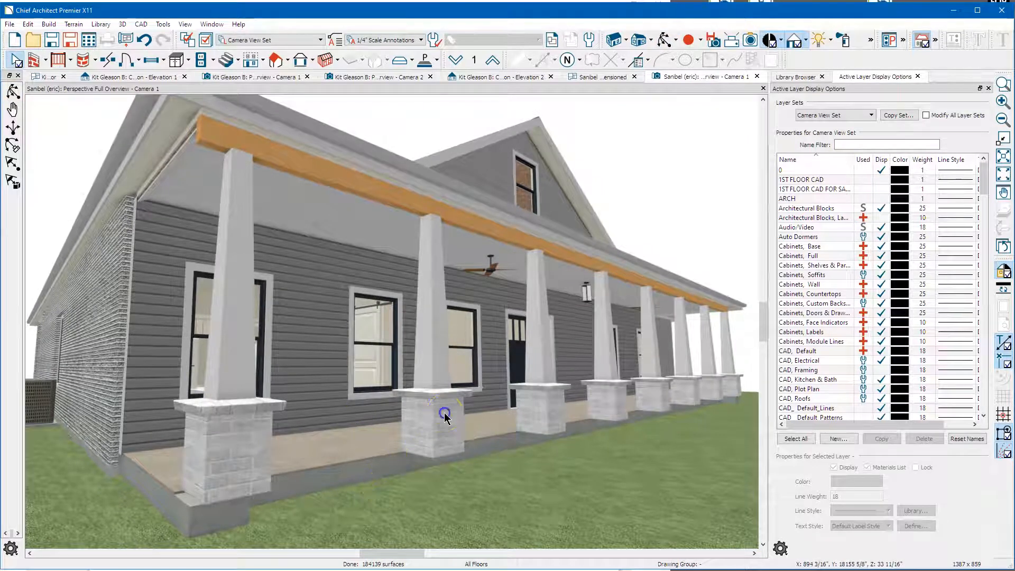
Try a thickness of 16" for the front porch railing and undo the change.
left_click(444, 413)
double_click(445, 413)
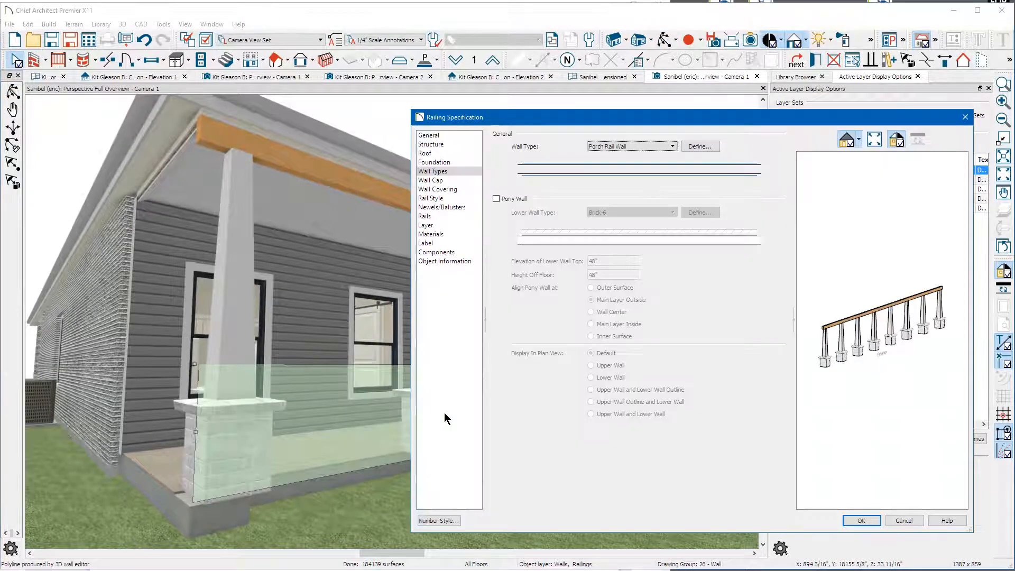
left_click(458, 136)
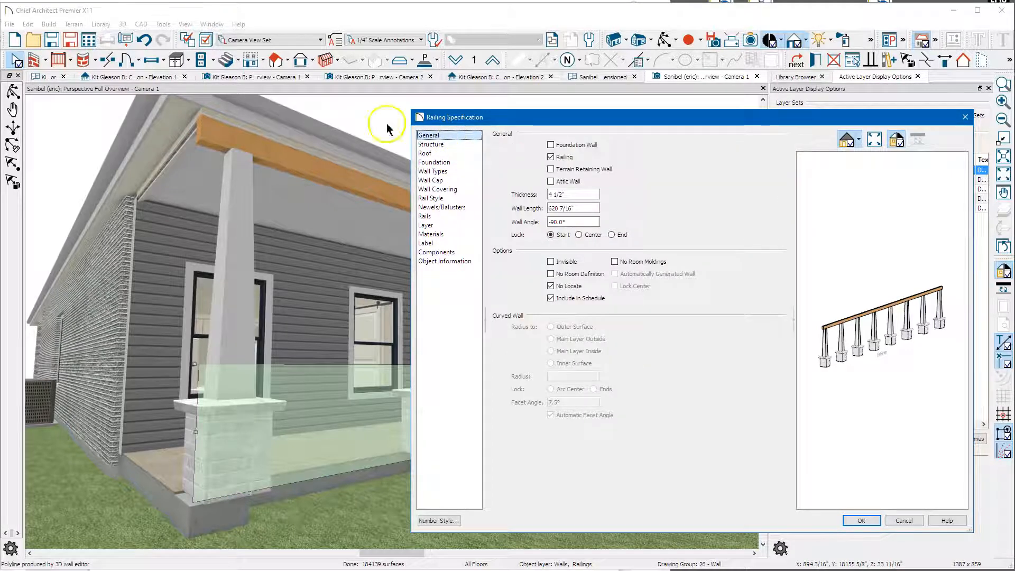
left_click(575, 197)
left_click(849, 154)
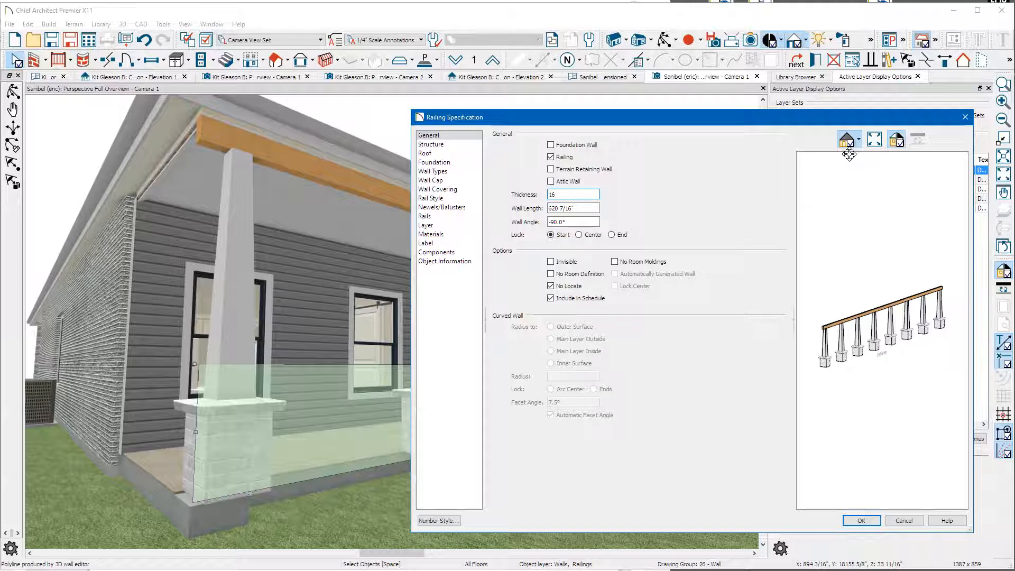
key("Return")
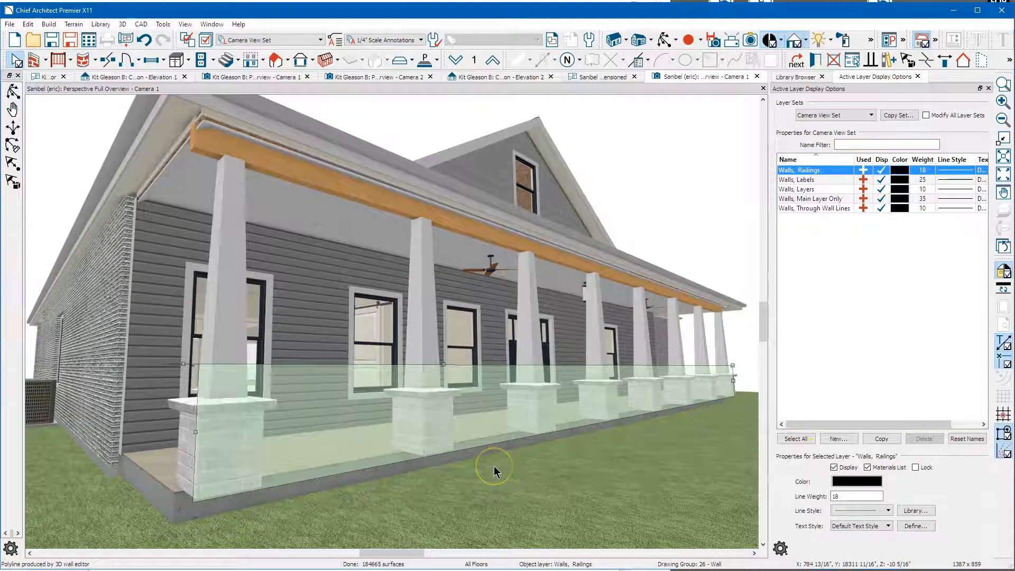
key("ctrl+z")
left_click(467, 461)
left_click(369, 471)
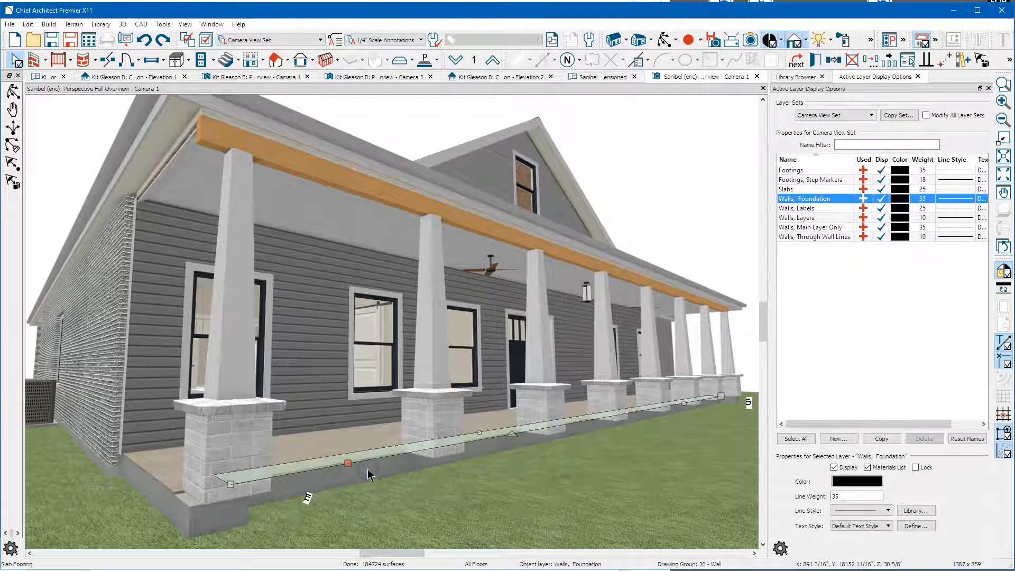
left_click(370, 438)
double_click(370, 442)
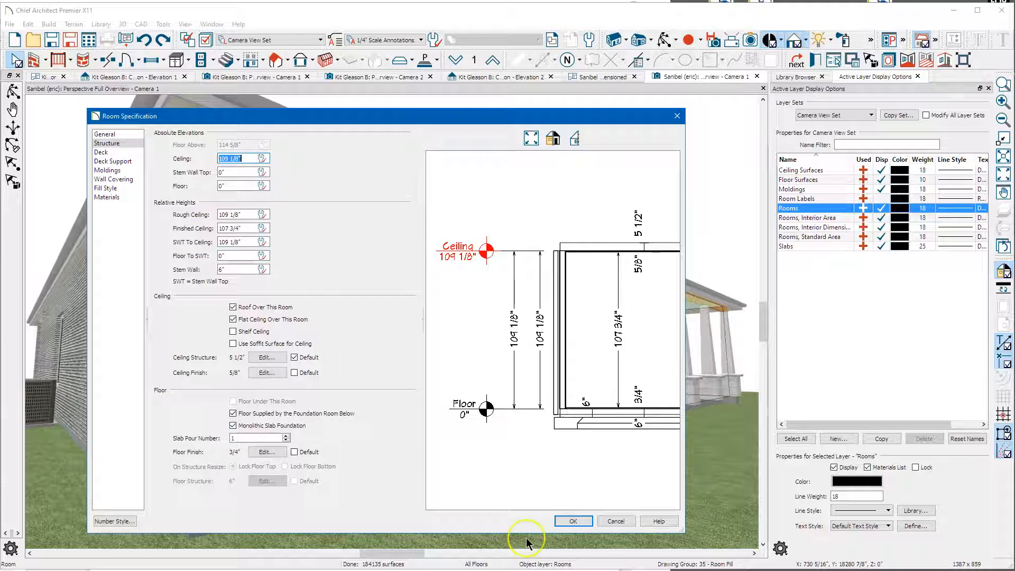
left_click(616, 522)
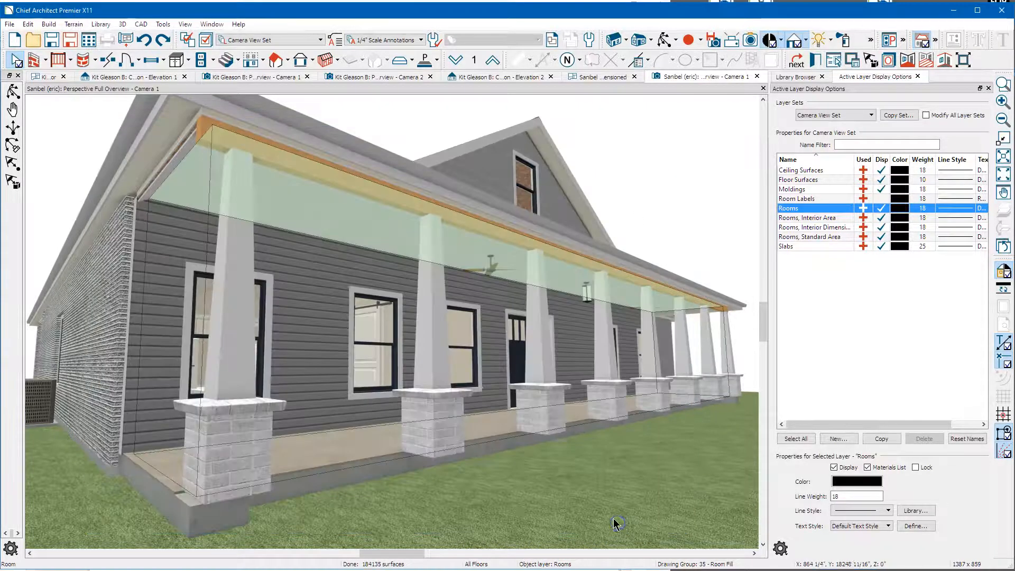
key("Escape")
In the definition of the front railing's Porch Rail Wall type, set the foundation offset to 16".
left_click(543, 362)
double_click(543, 363)
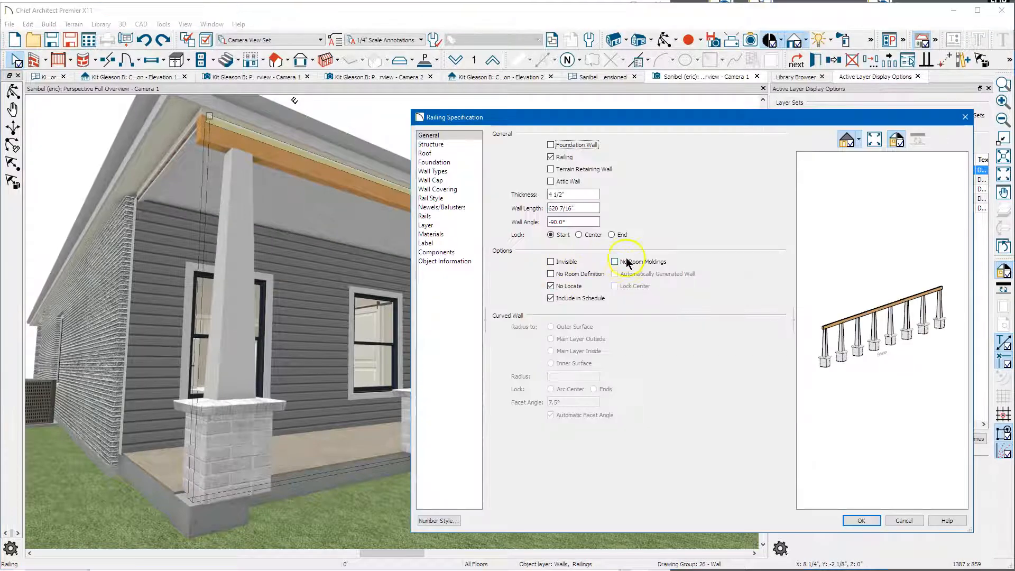
left_click(459, 172)
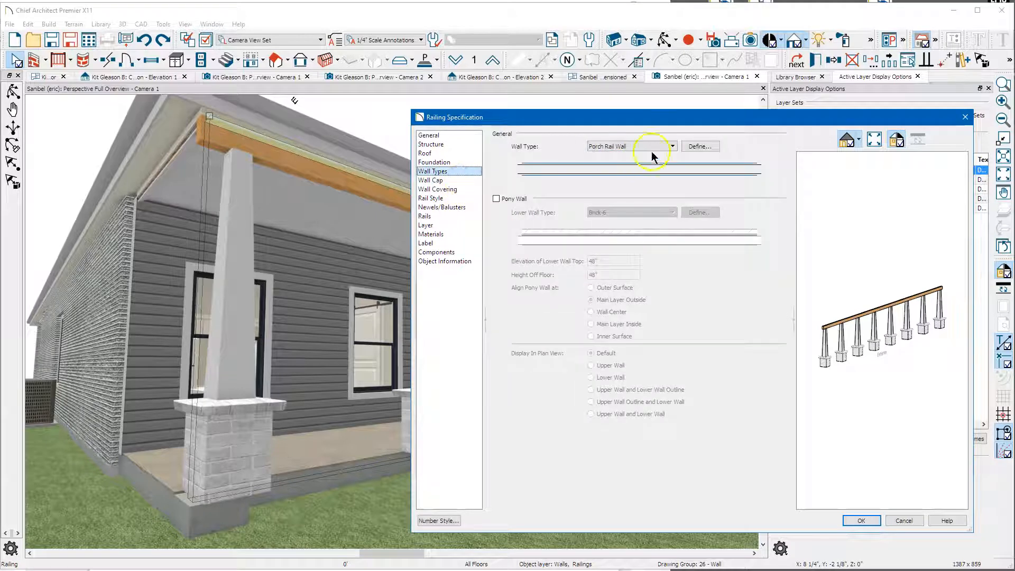
left_click(706, 147)
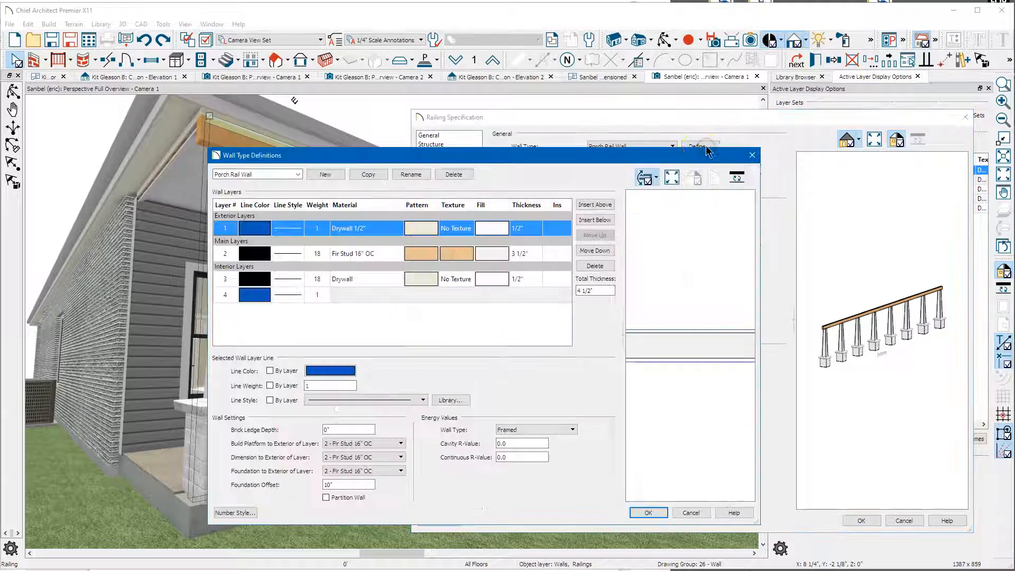
double_click(350, 485)
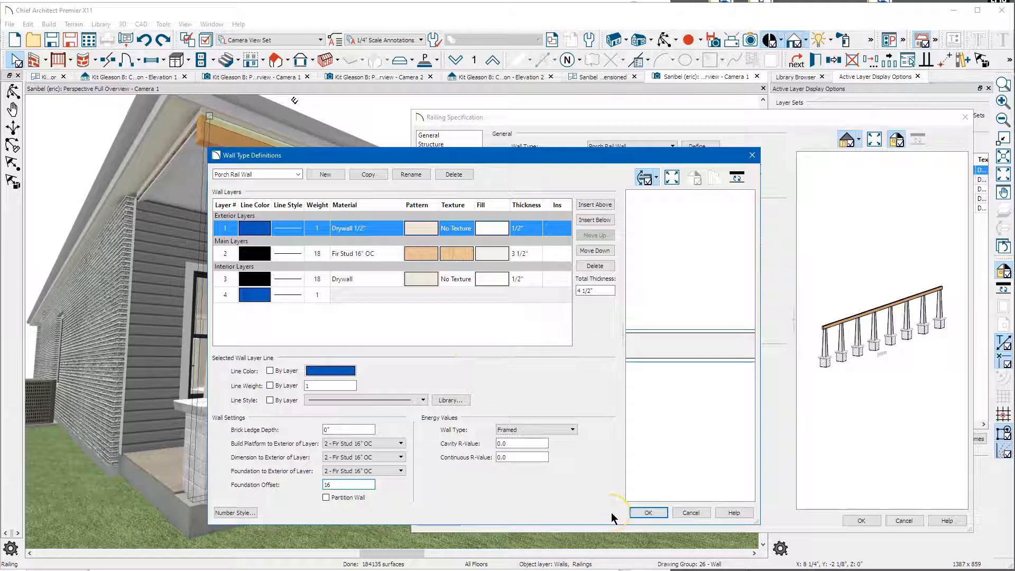
Delete the exterior and interior drywall layers from Porch Rail Wall, keeping only Fir Stud 16" OC, and apply the railing changes.
left_click(558, 229)
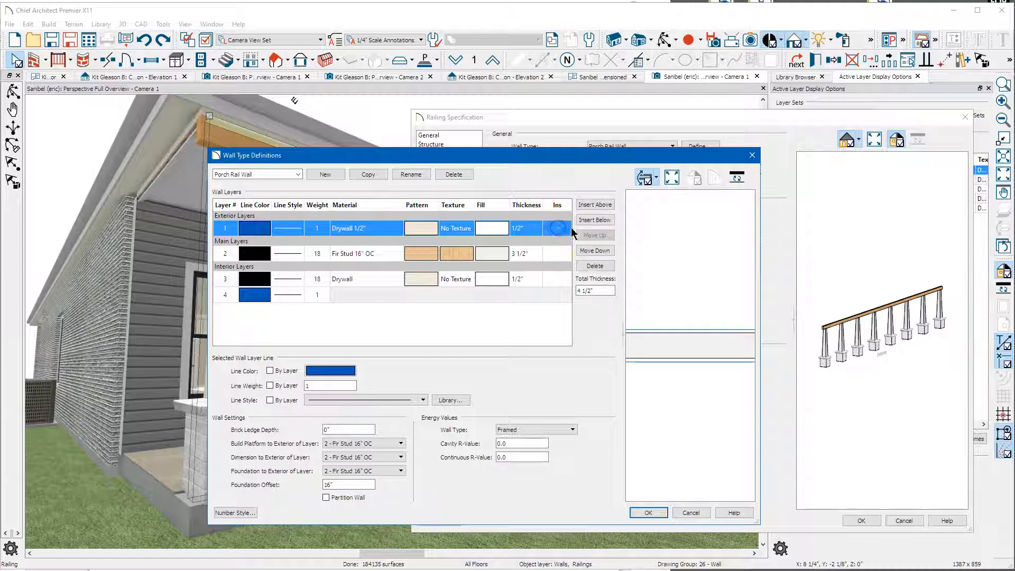
left_click(594, 265)
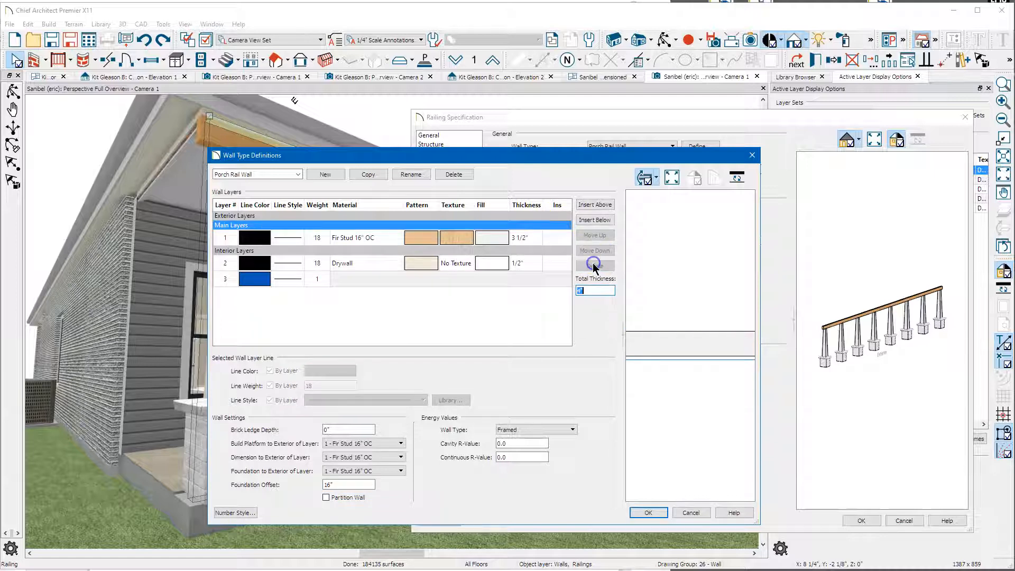
left_click(551, 262)
left_click(597, 265)
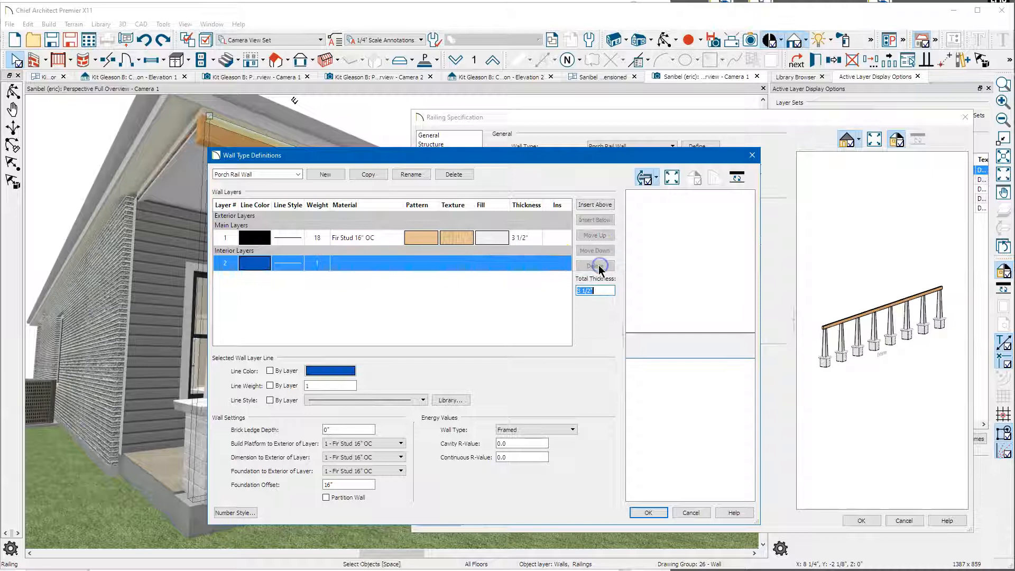
left_click(647, 515)
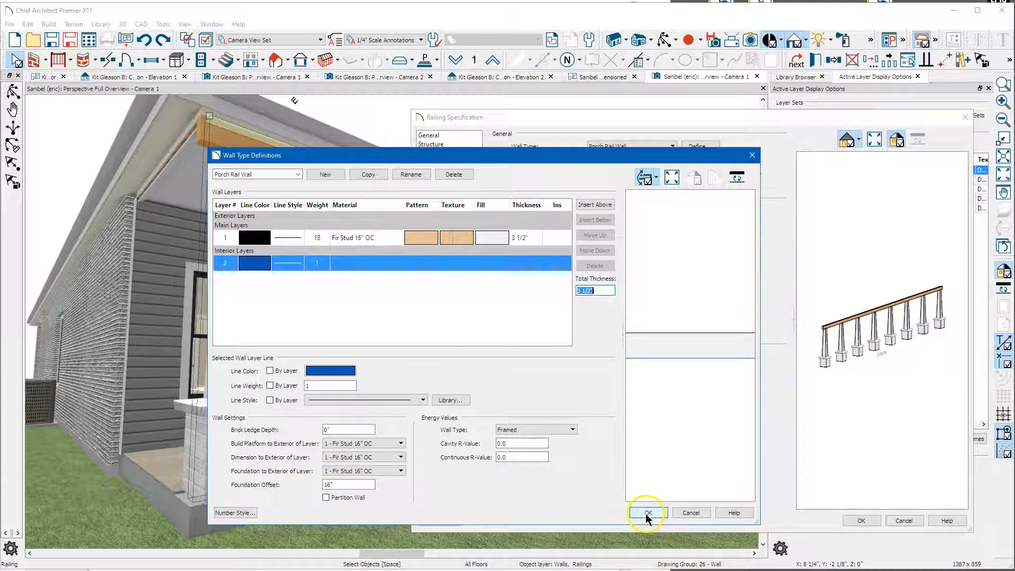
left_click(857, 520)
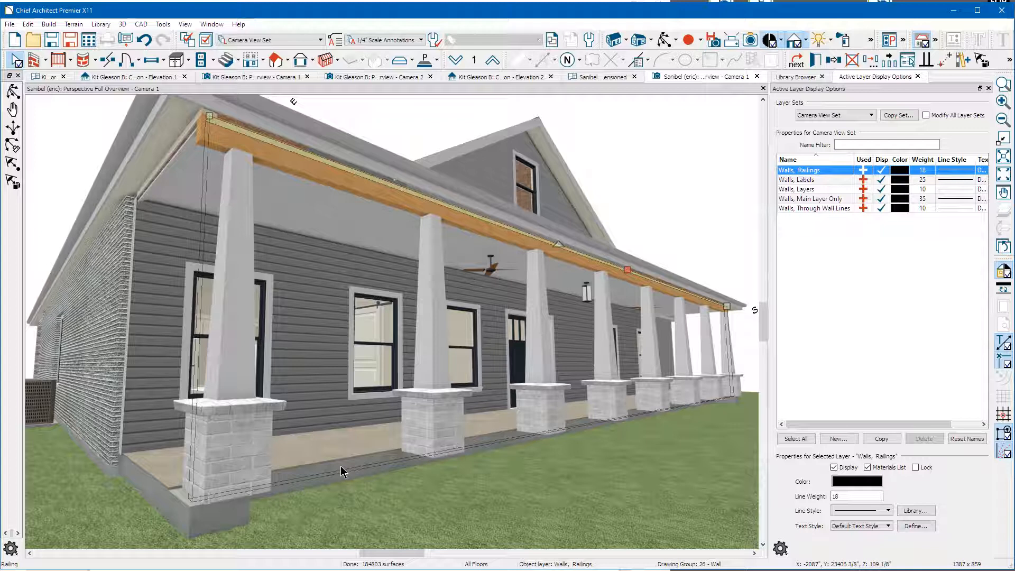
Try a negative foundation offset in the Porch Rail Wall definition to push the slab edge out beyond the columns.
left_click(446, 421)
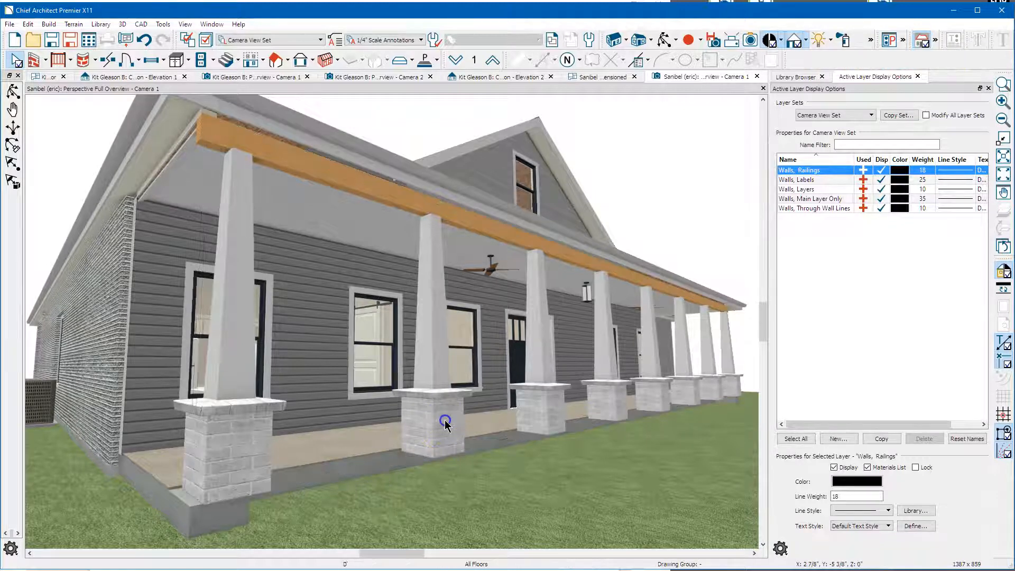
double_click(446, 422)
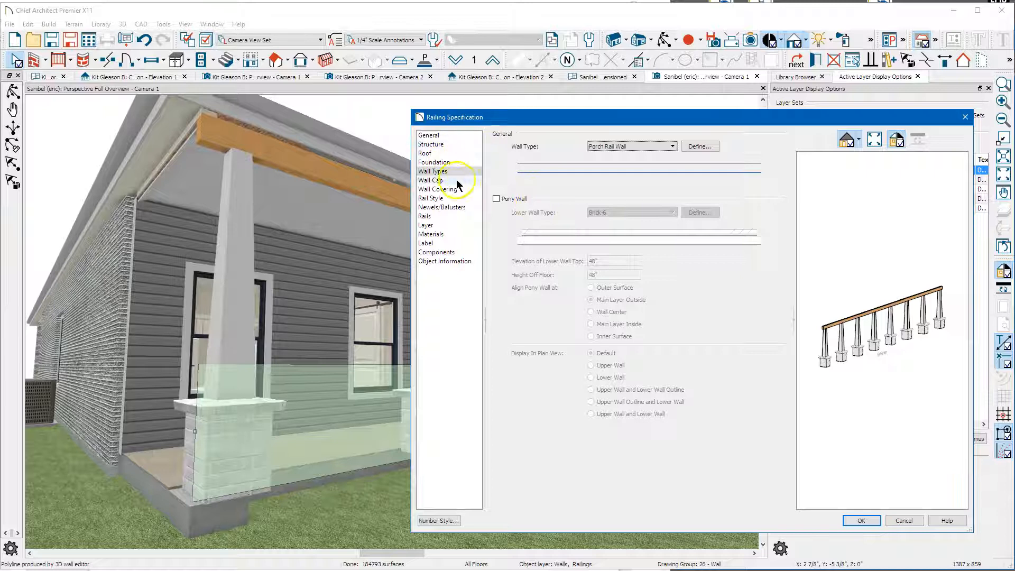
left_click(693, 147)
left_click(351, 486)
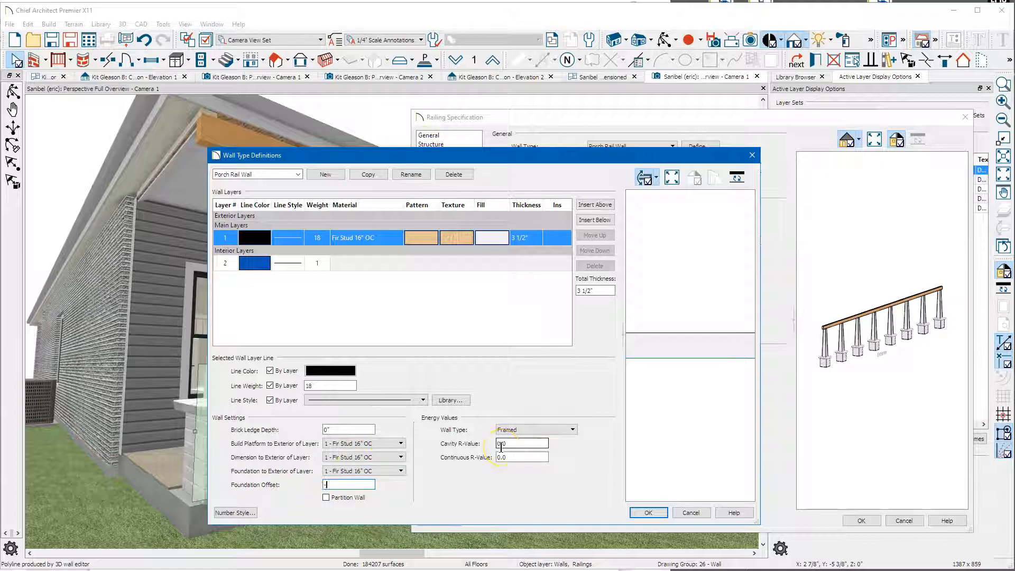
key("Return")
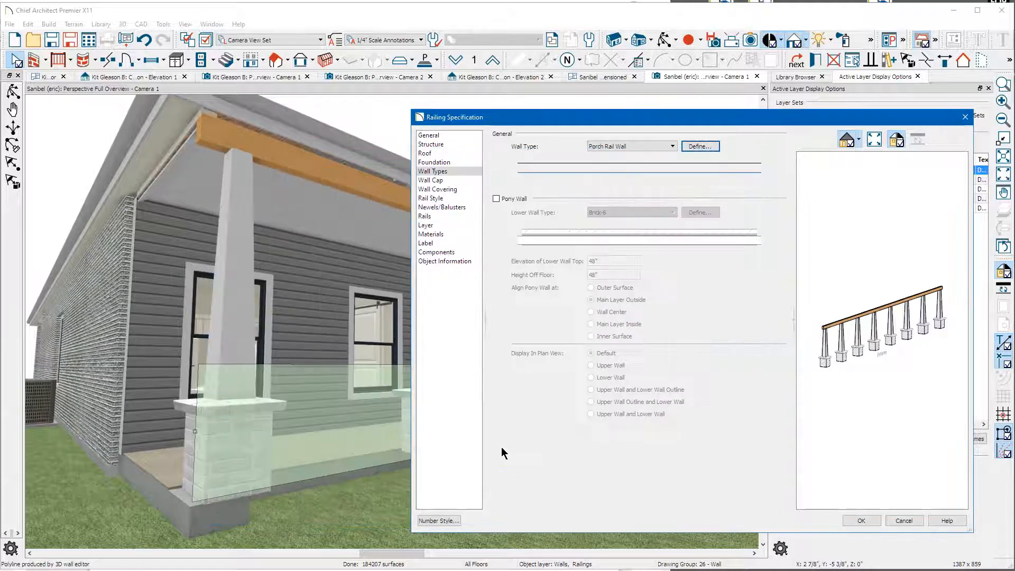
left_click(862, 521)
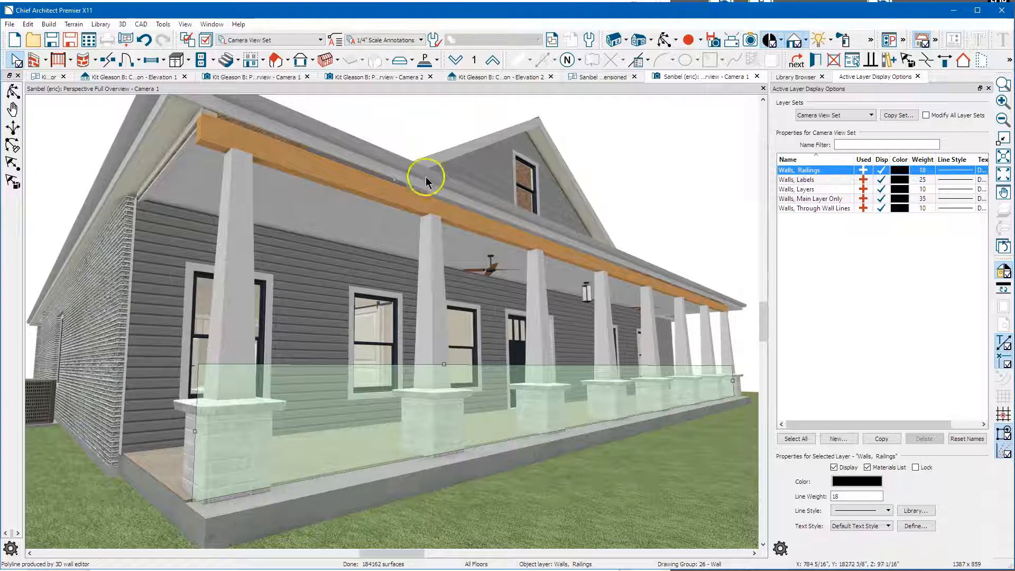
Fine-tune the negative foundation offset of Porch Rail Wall to adjust how far the slab extends past the column bases.
left_click(435, 433)
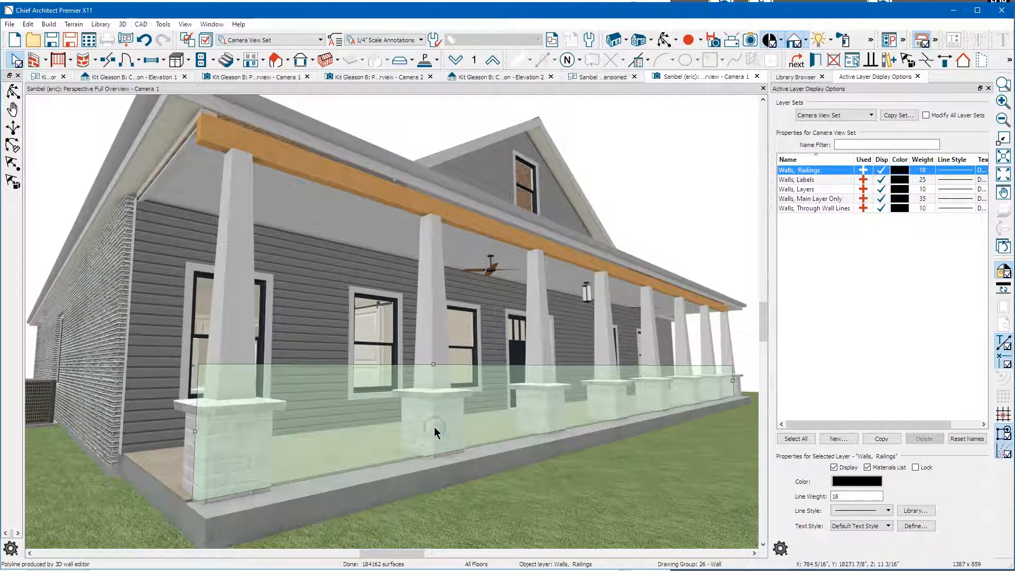
double_click(435, 433)
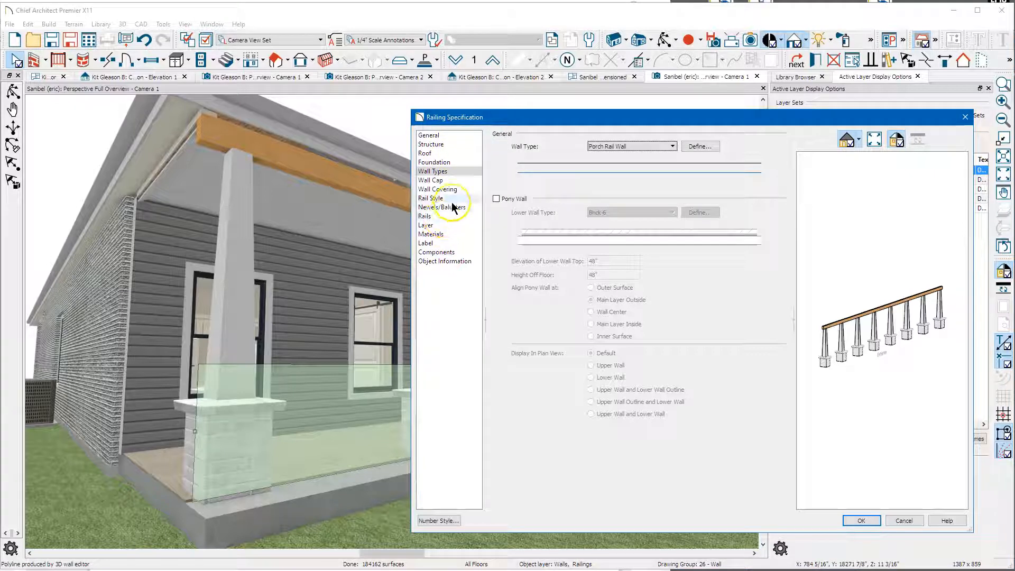
left_click(701, 146)
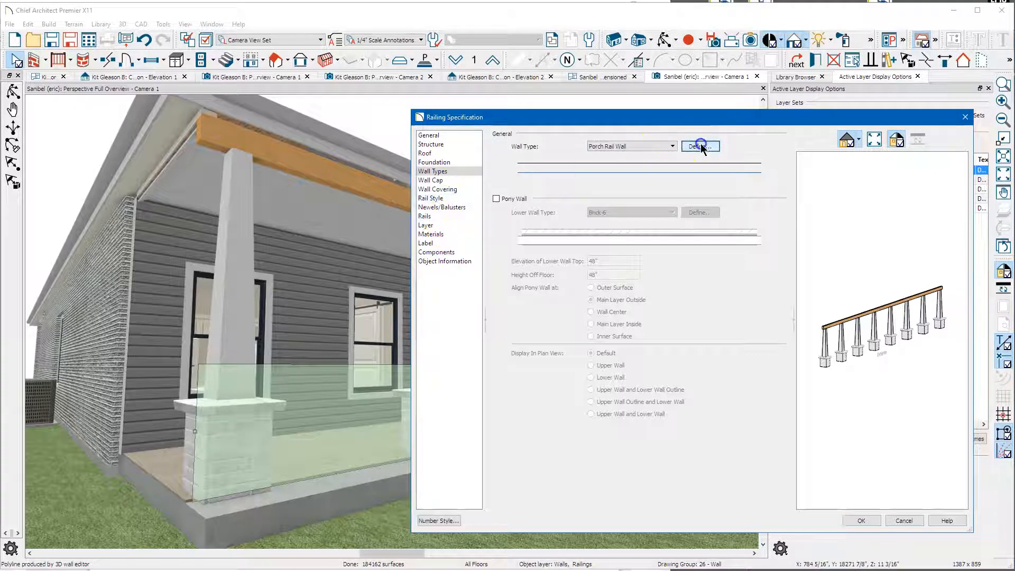
left_click(338, 484)
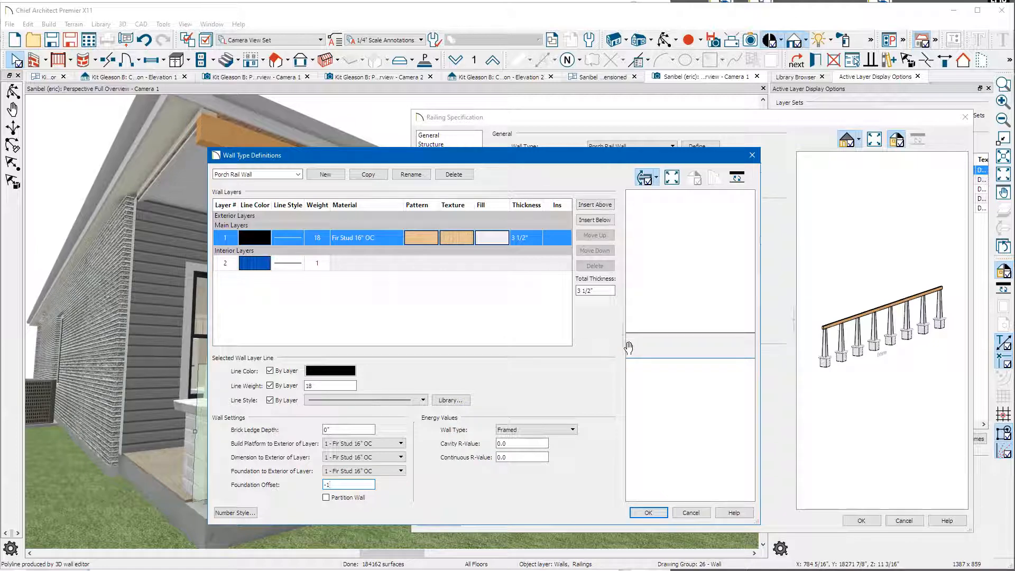
key("Return")
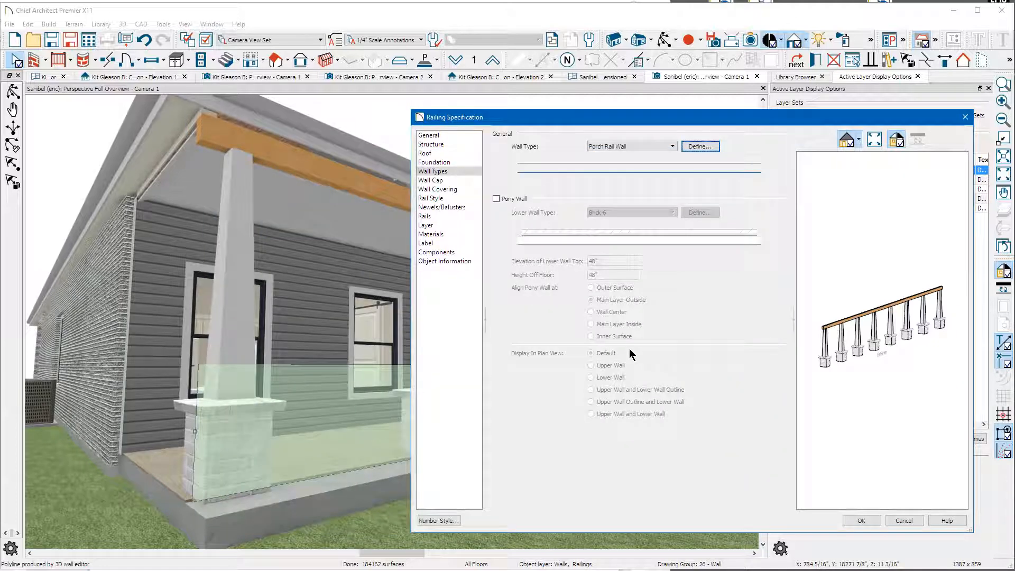
left_click(866, 522)
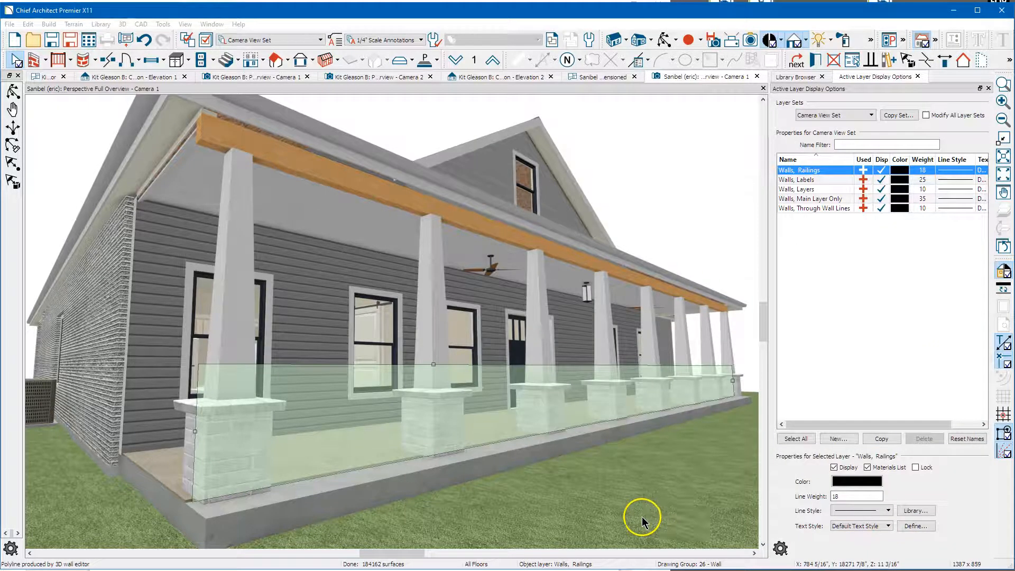
left_click(471, 501)
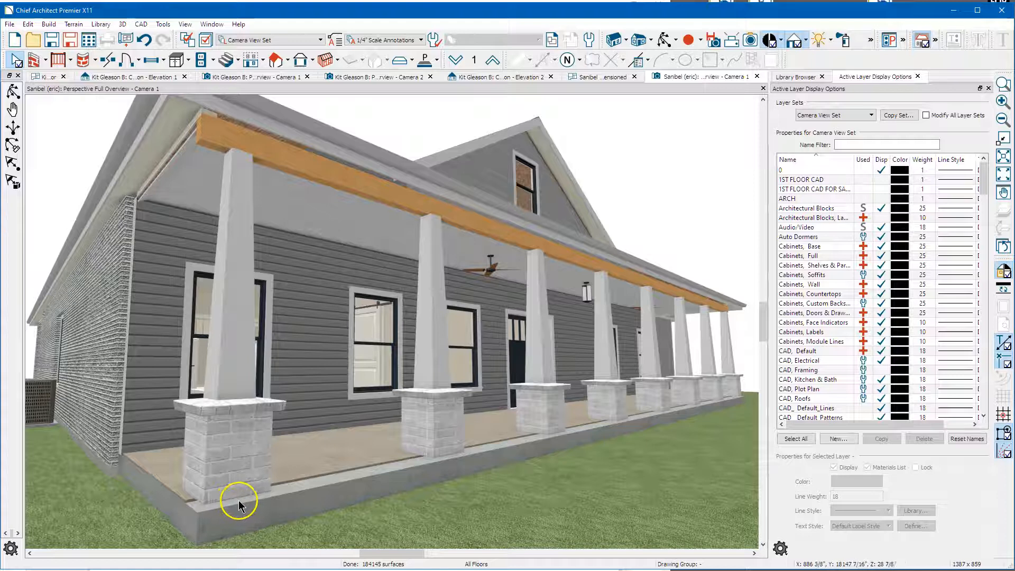
left_click(313, 463)
key("Escape")
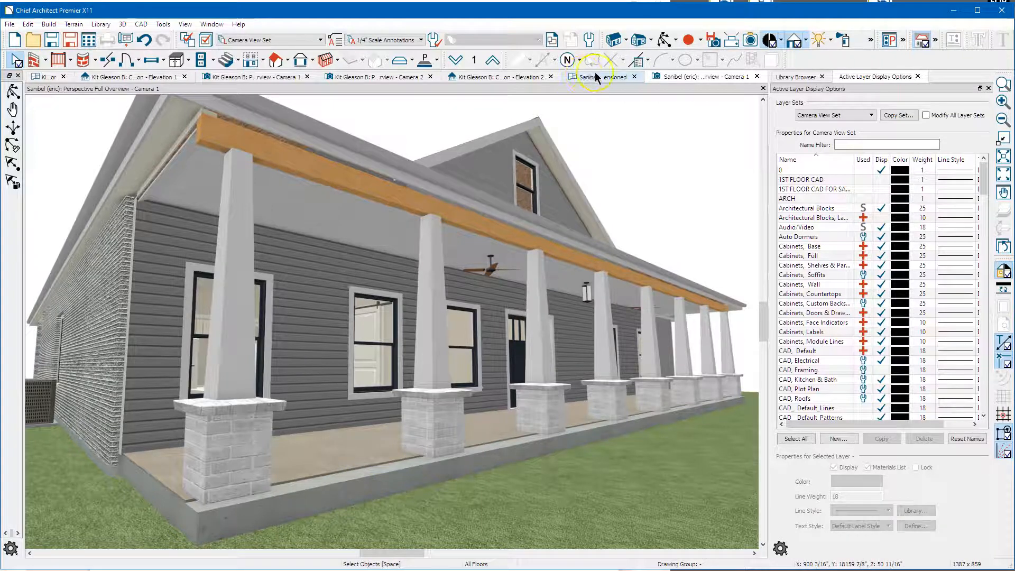
Review the rail and beam profile sizes in the front porch railing's specification, and close it without changes.
left_click(550, 361)
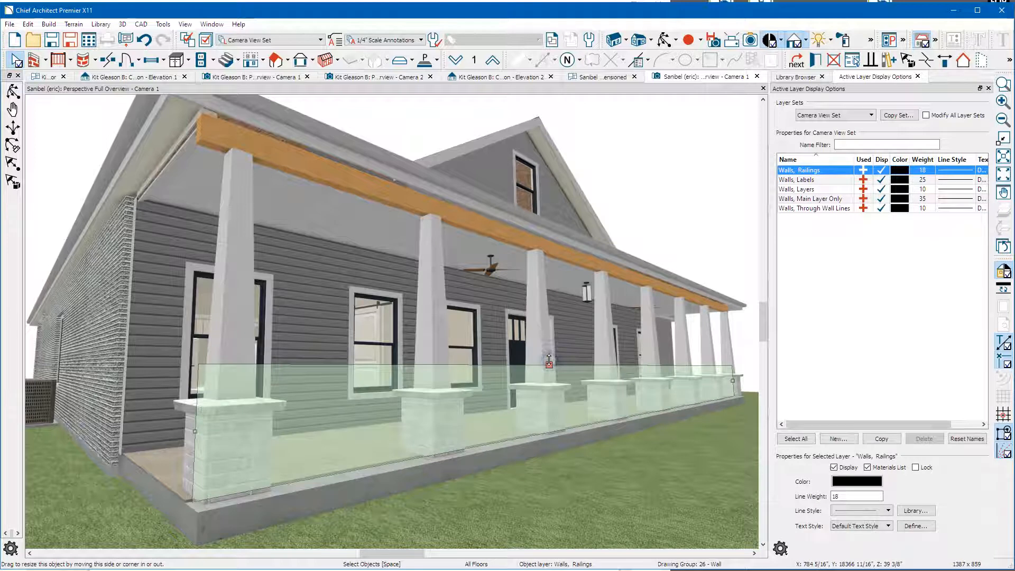
double_click(550, 360)
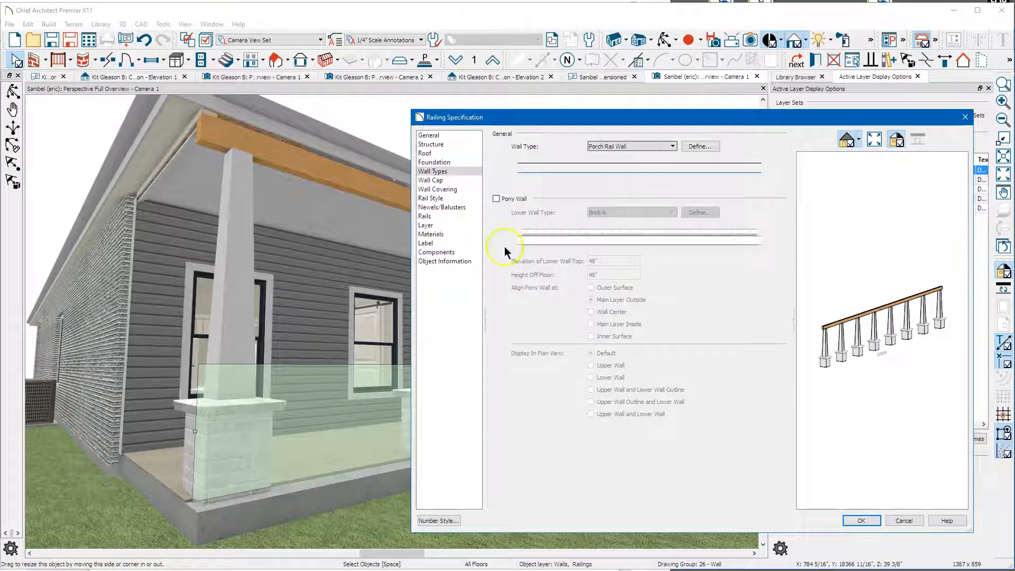
left_click(445, 217)
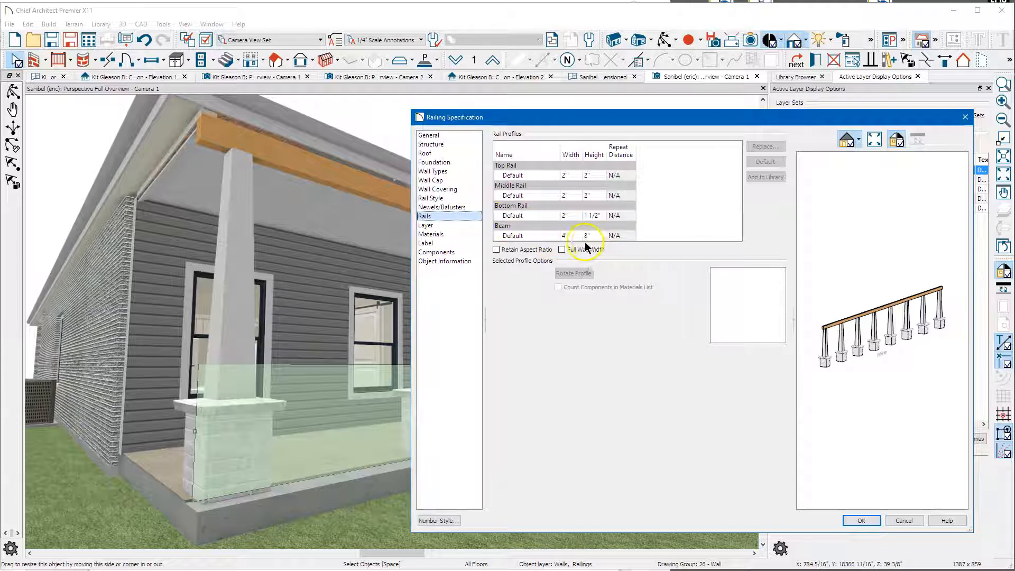
left_click(904, 521)
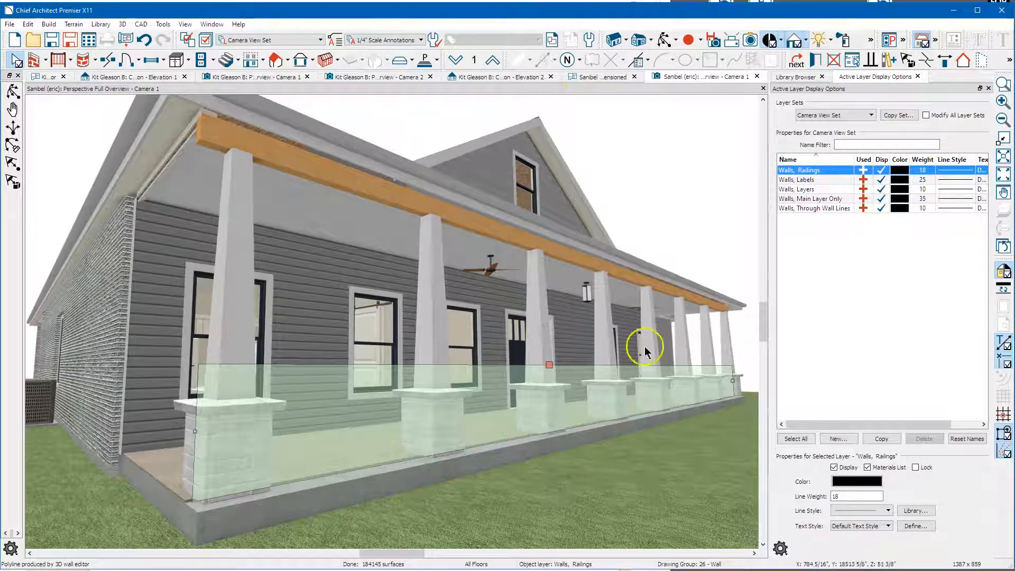
Place a doorway in the front porch railing opposite the double entry doors in the 1st floor plan.
left_click(598, 81)
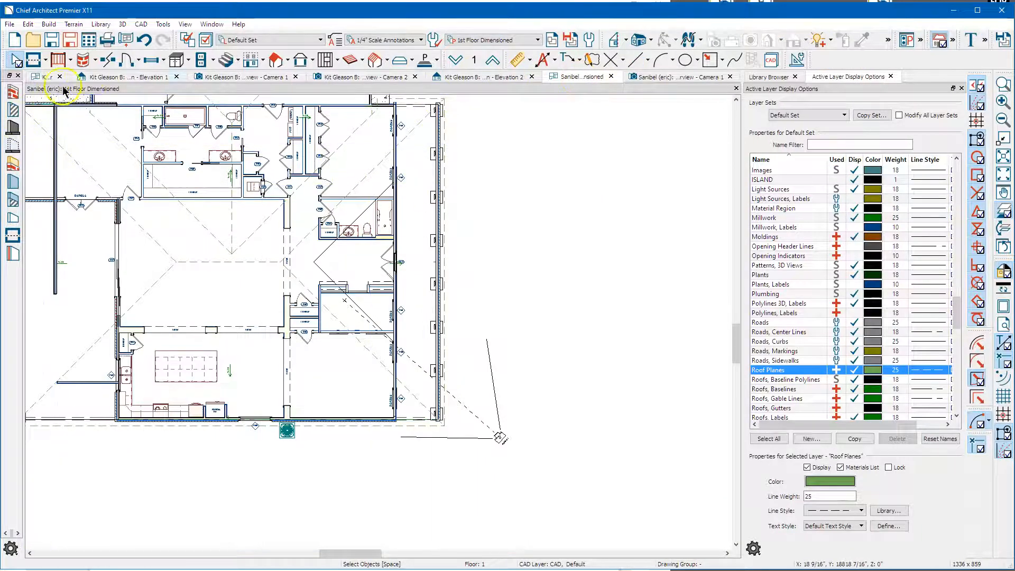
left_click(138, 60)
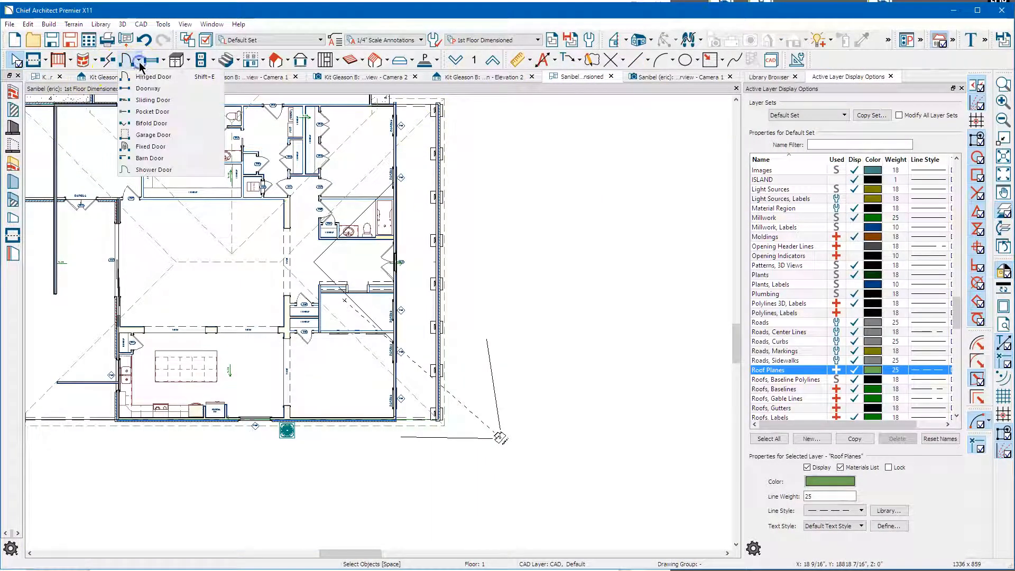
left_click(165, 95)
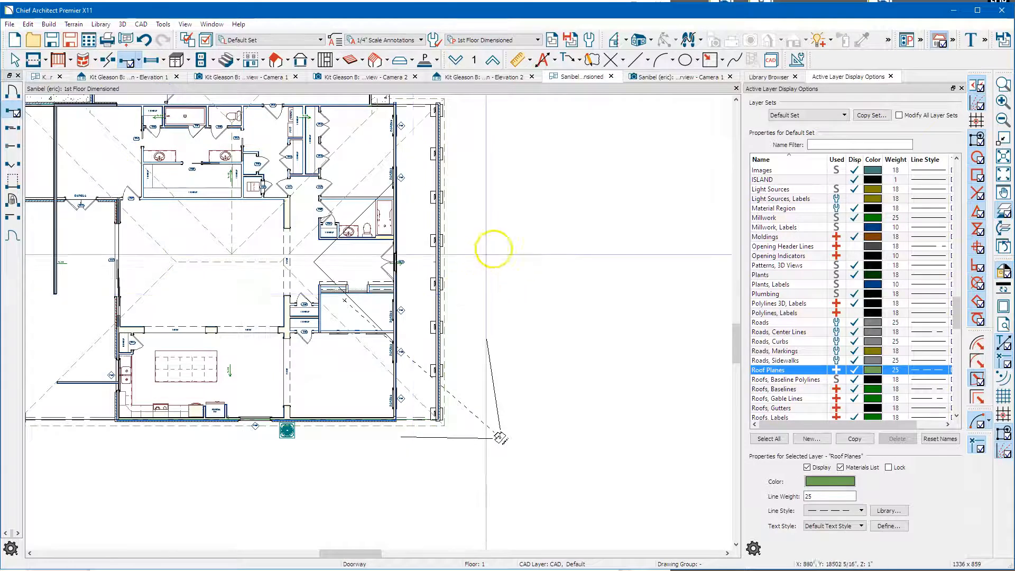
scroll(483, 249, "up", 2)
scroll(485, 252, "up", 3)
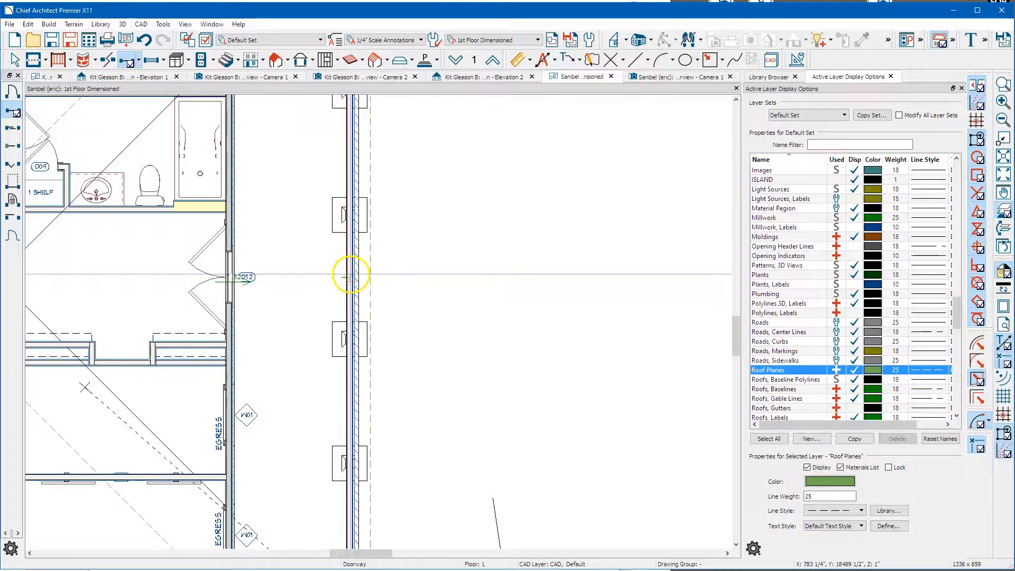
left_click(347, 278)
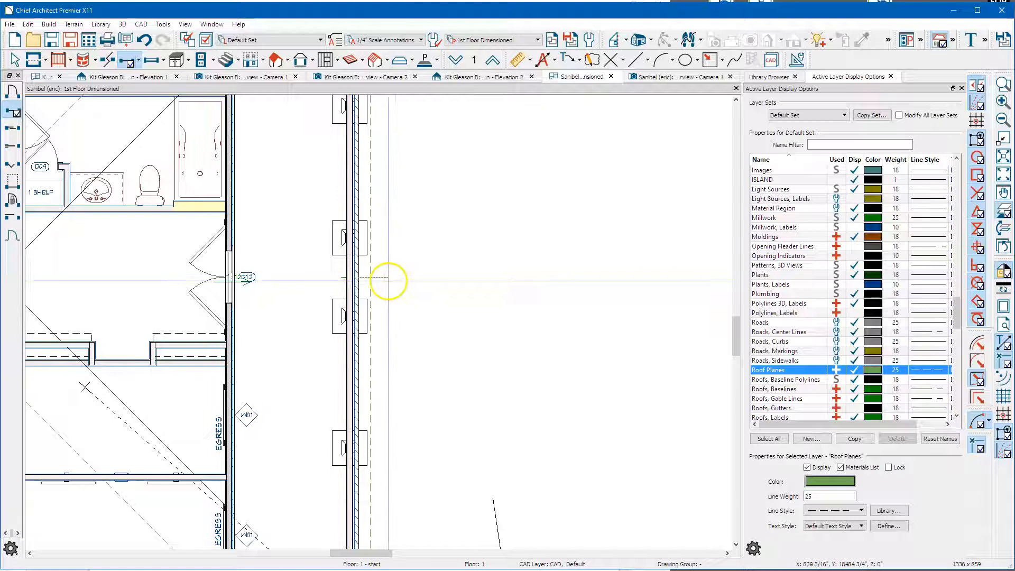
key("space")
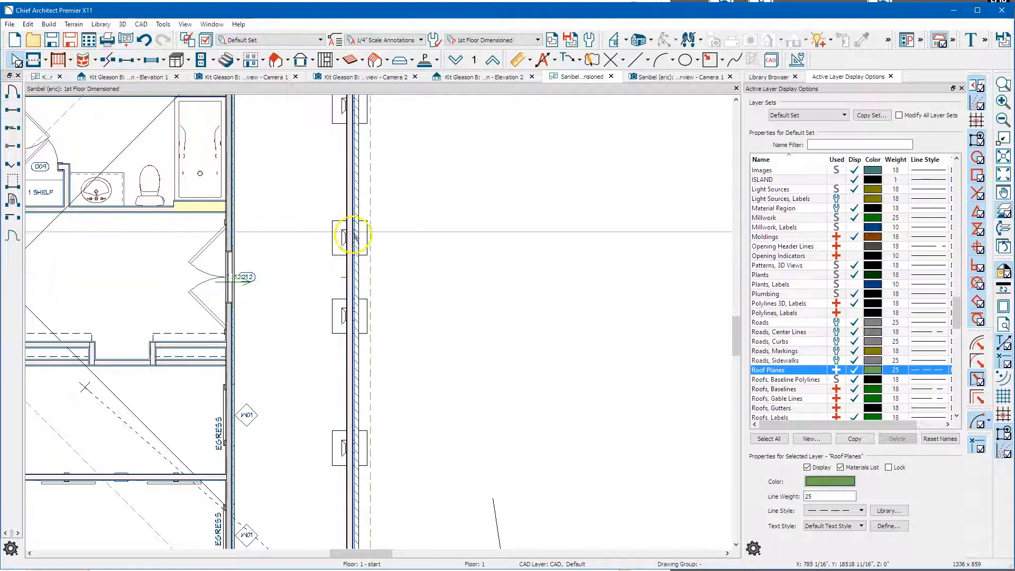
Widen the doorway in the front porch railing to about 9'-6 3/4" by stretching both of its ends.
left_click(348, 274)
scroll(336, 259, "up", 2)
scroll(429, 460, "down", 4)
left_click_drag(385, 336, 386, 280)
left_click_drag(381, 359, 382, 408)
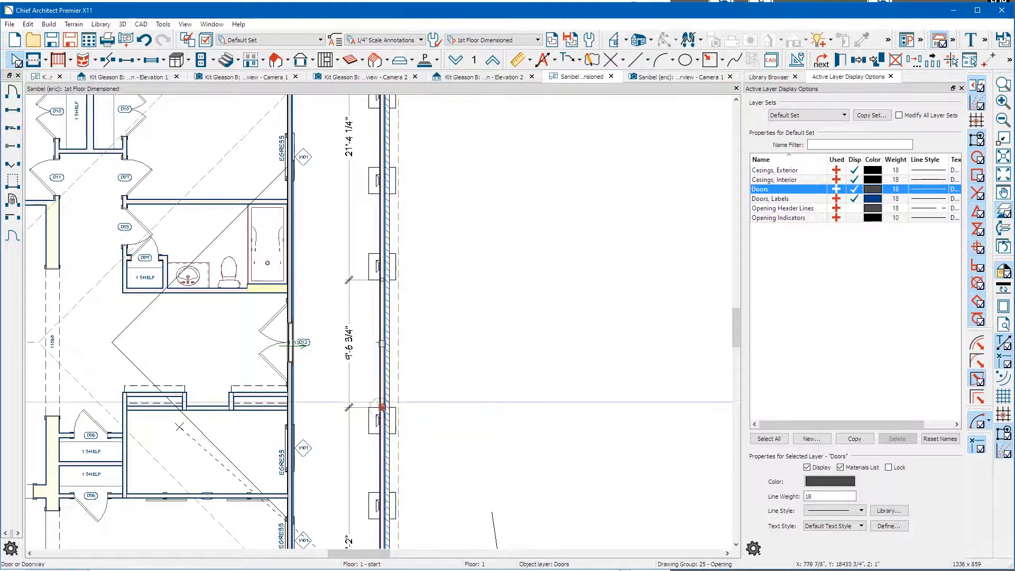
scroll(374, 227, "down", 3)
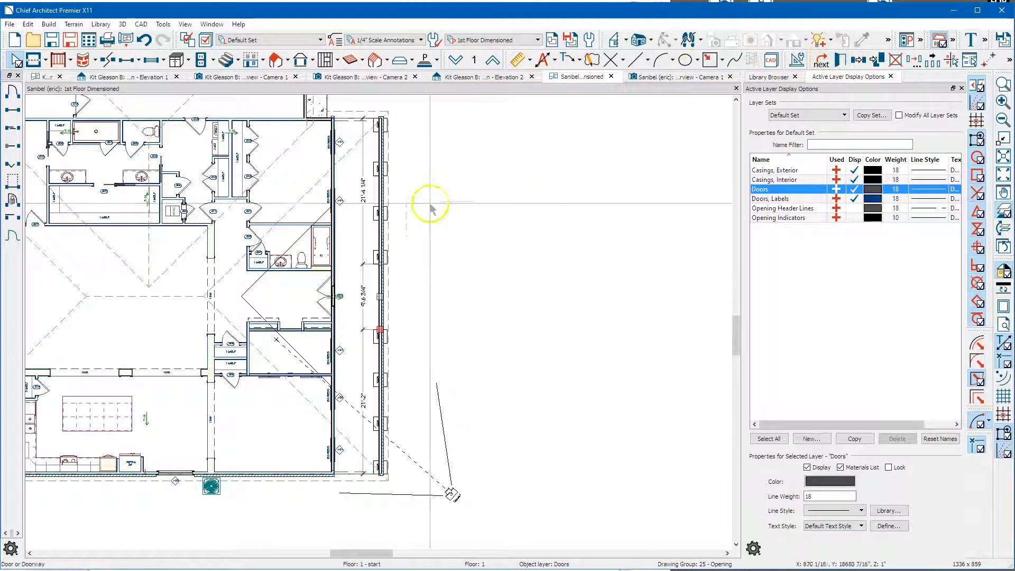
Set the newel/post spacing of the front porch railing to 120" on center.
left_click(382, 238)
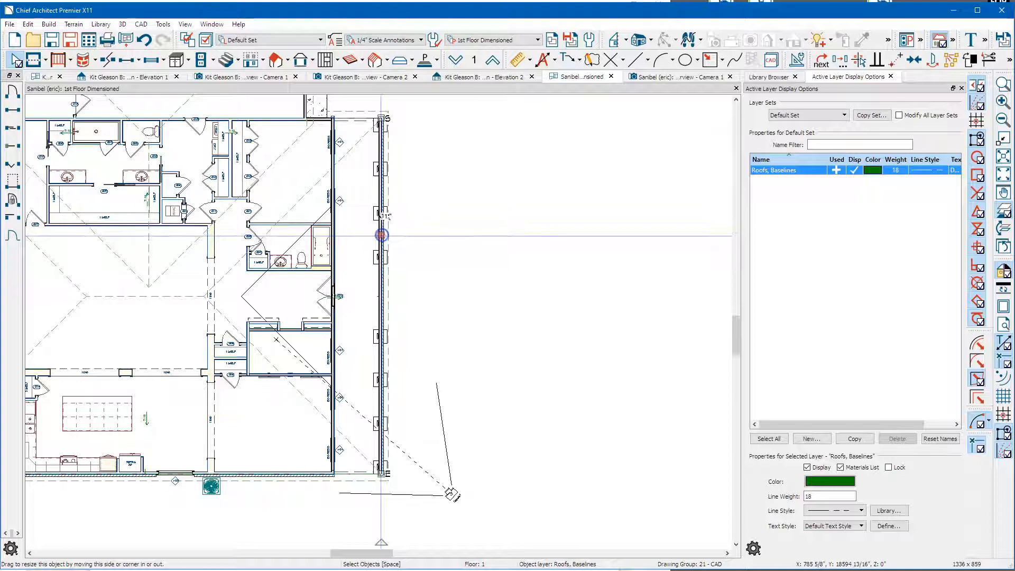
left_click(431, 250)
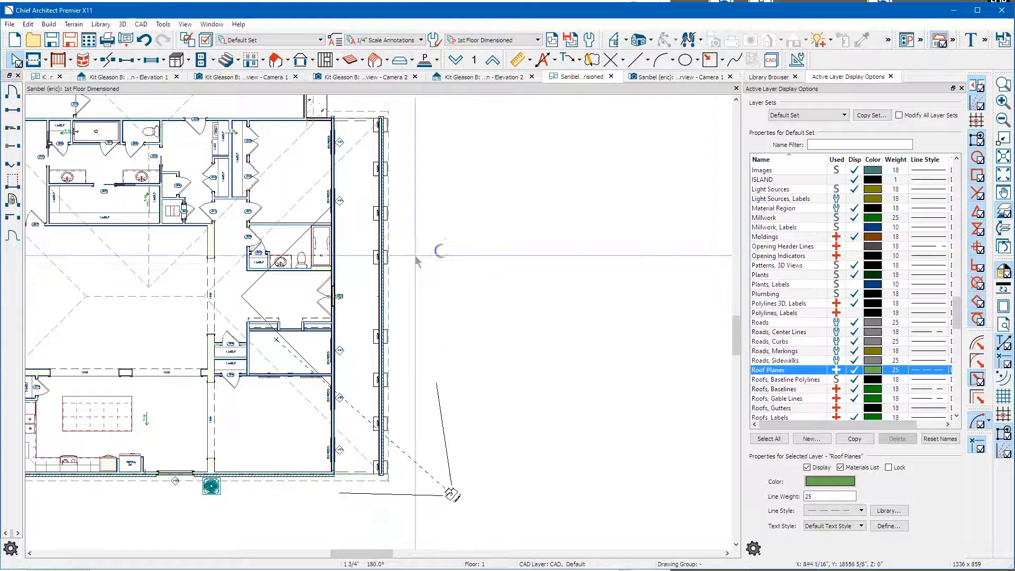
left_click(381, 246)
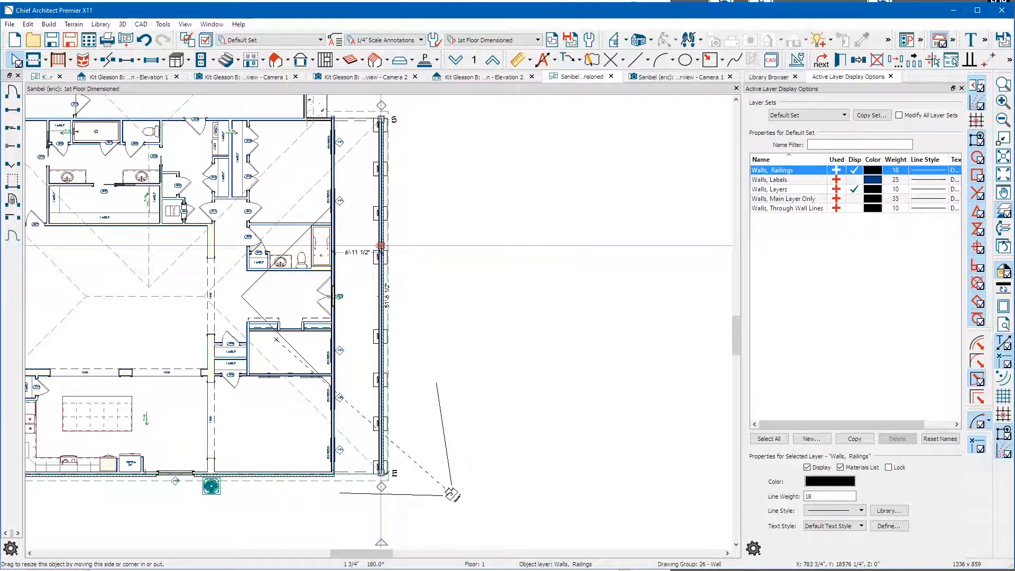
double_click(381, 246)
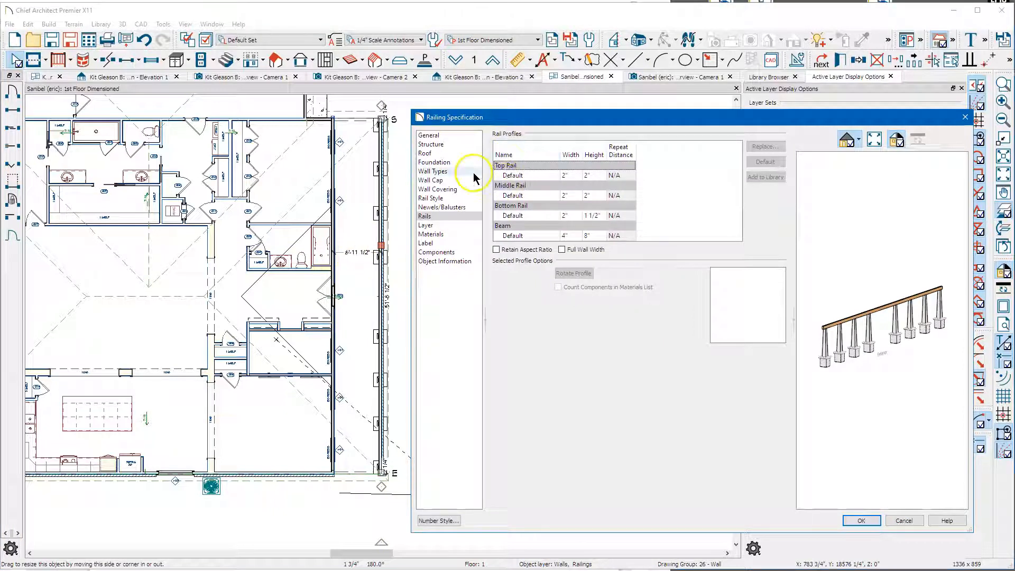
left_click(437, 199)
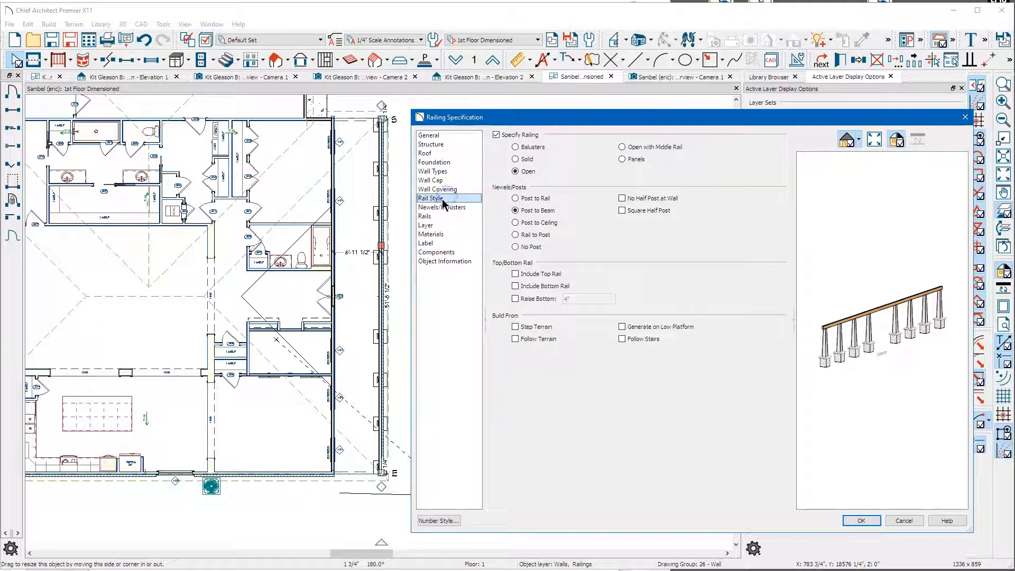
left_click(444, 207)
left_click(545, 218)
left_click(573, 217)
type("12")
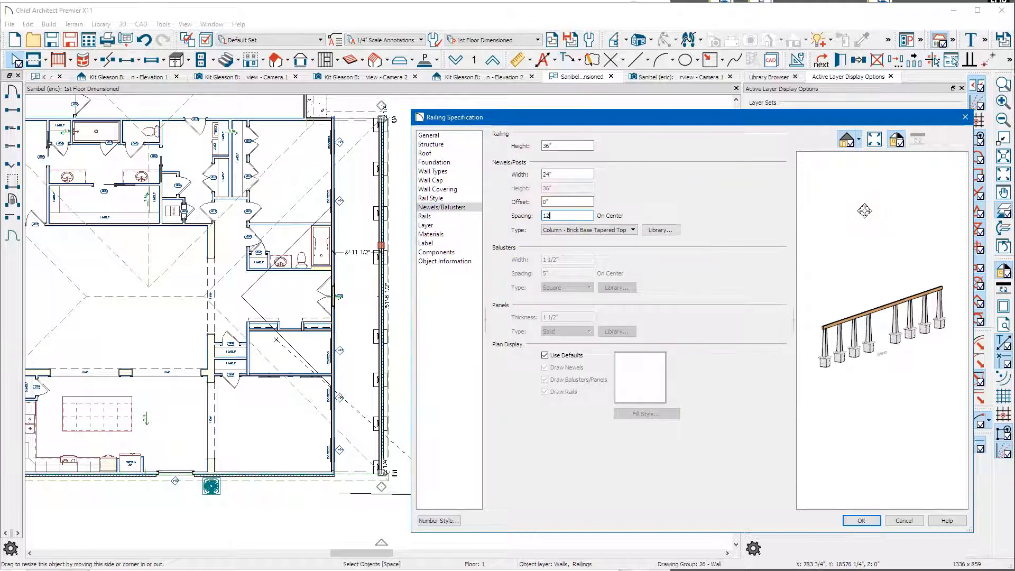
type("0")
key("Return")
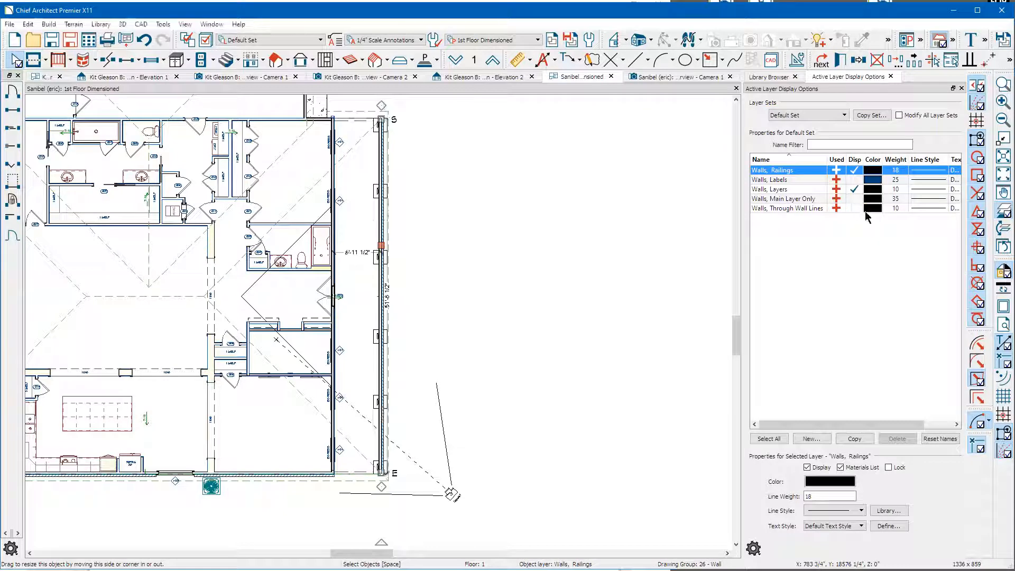
Examine the column spacing and the entry opening of the porch in the perspective camera, from the corner and the front.
left_click(460, 210)
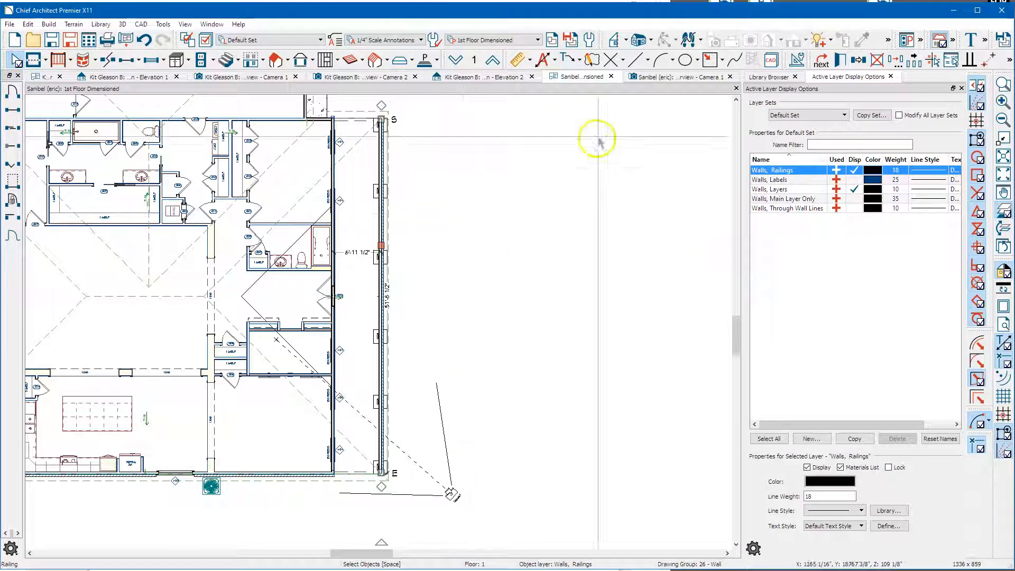
left_click(558, 269)
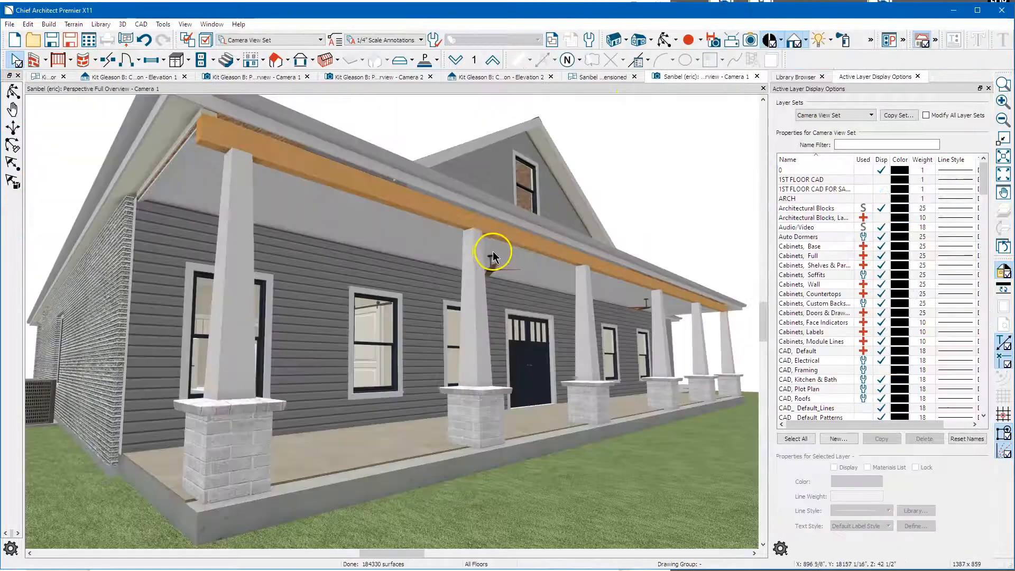
scroll(385, 391, "down", 2)
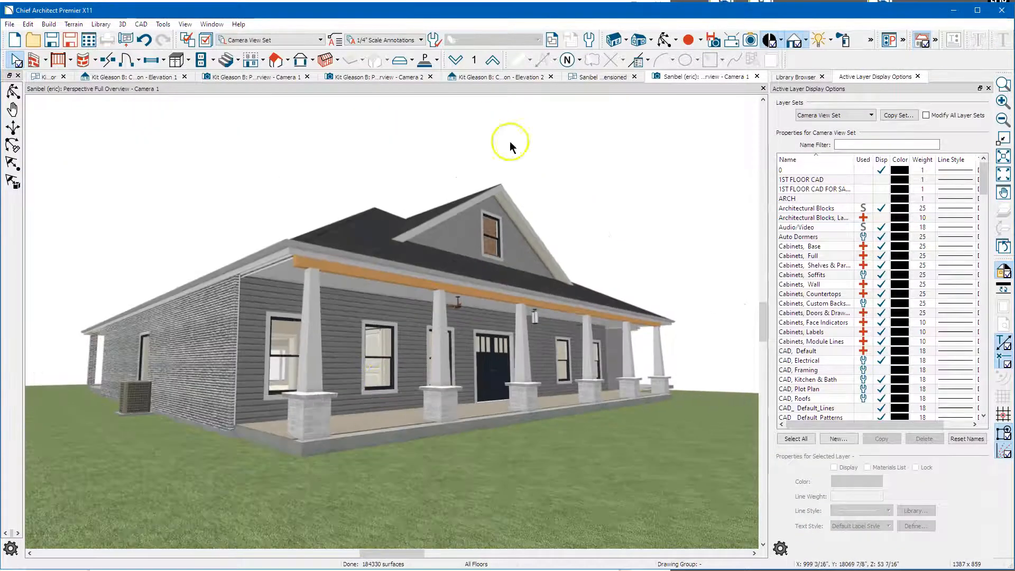
left_click(663, 41)
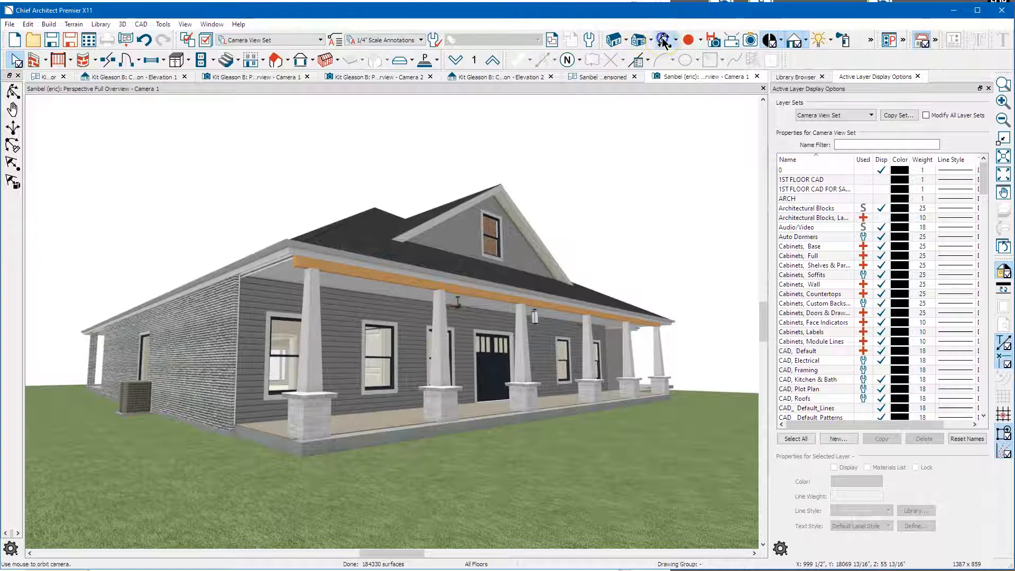
left_click_drag(595, 254, 307, 348)
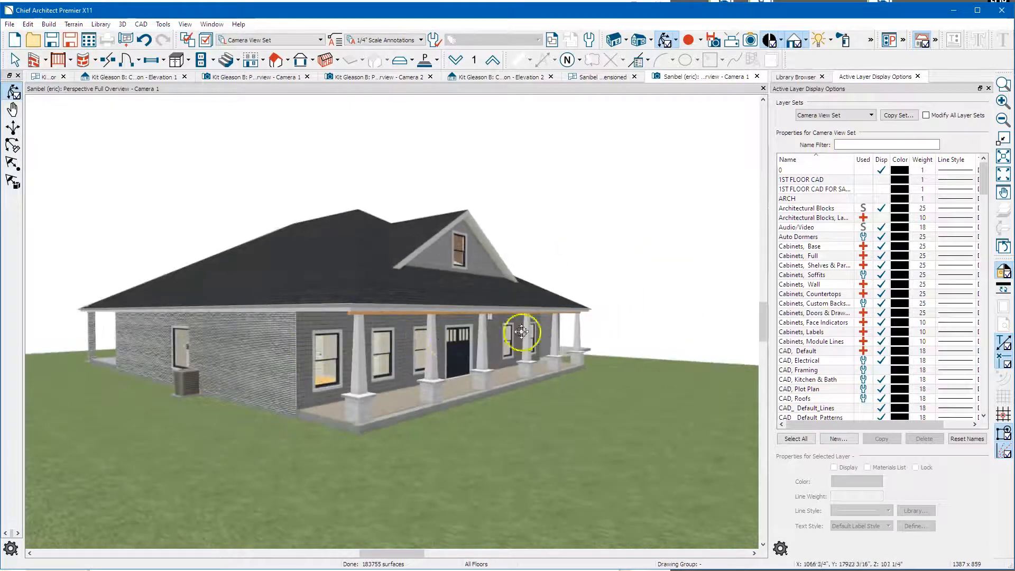
scroll(425, 394, "up", 2)
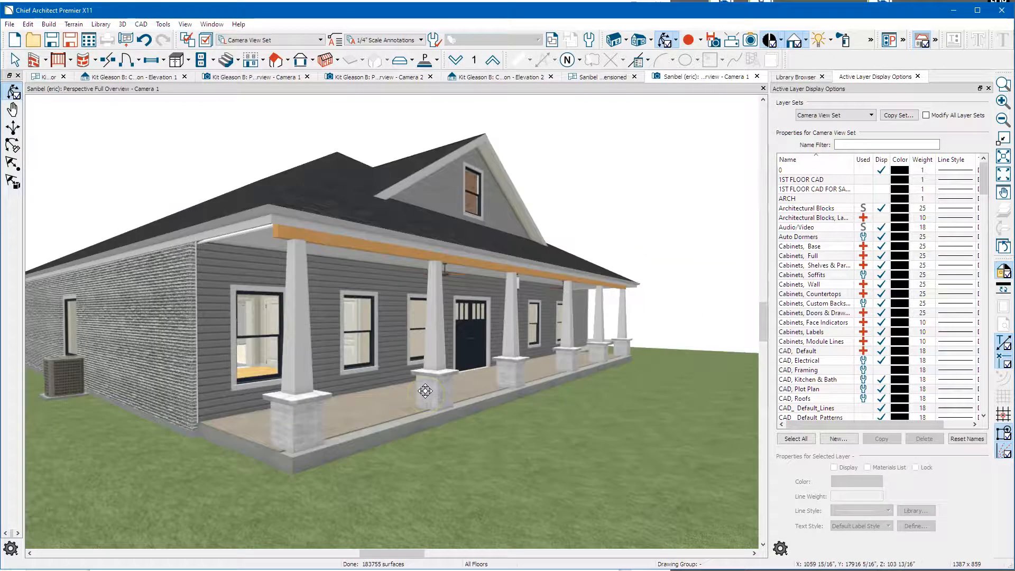
scroll(426, 394, "up", 3)
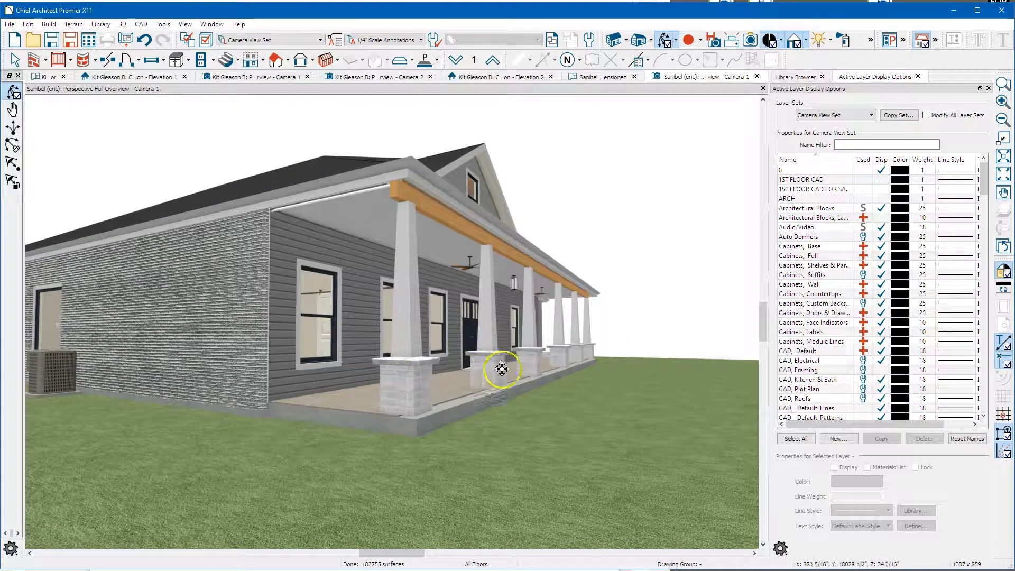
left_click_drag(589, 344, 555, 321)
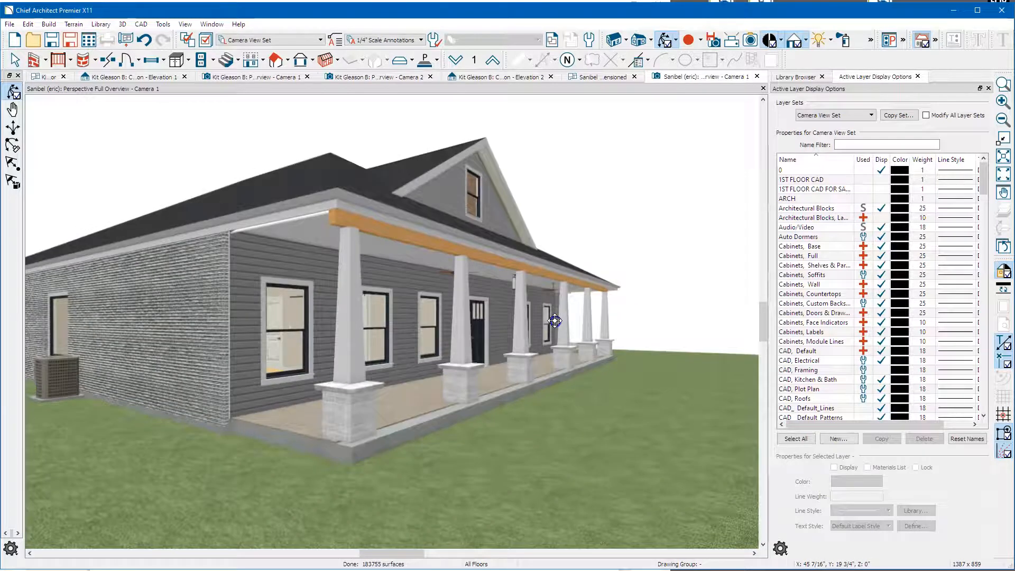
left_click_drag(448, 310, 368, 347)
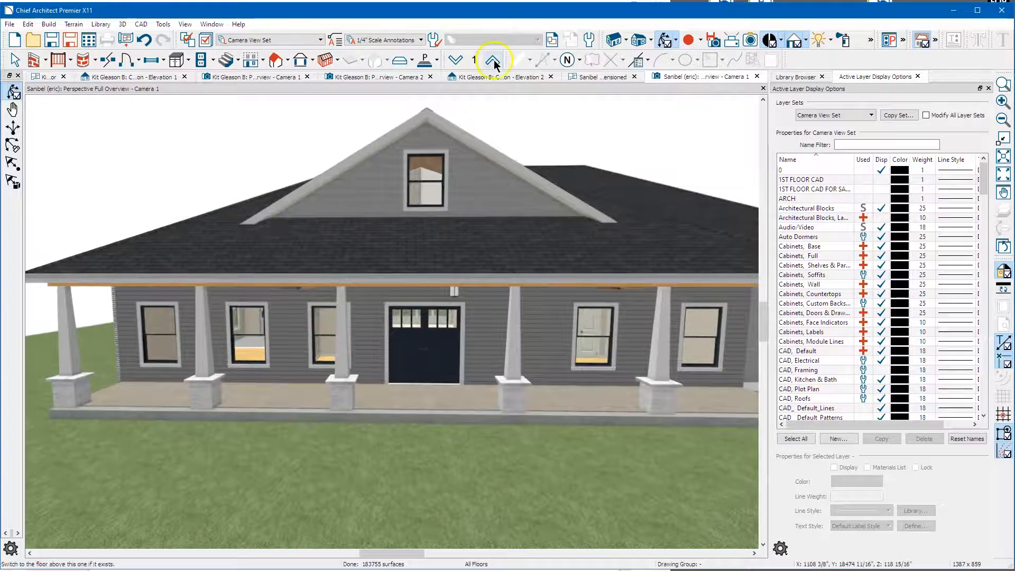
Center the doorway in the front porch railing on the double entry doors in the 1st floor plan.
left_click(593, 79)
scroll(365, 288, "up", 3)
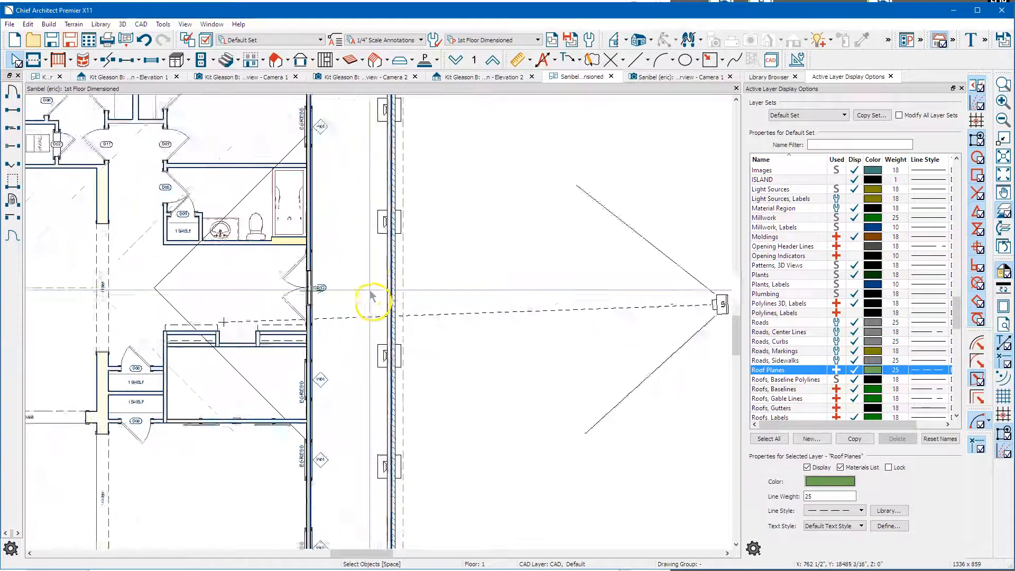
scroll(390, 291, "up", 1)
left_click(390, 291)
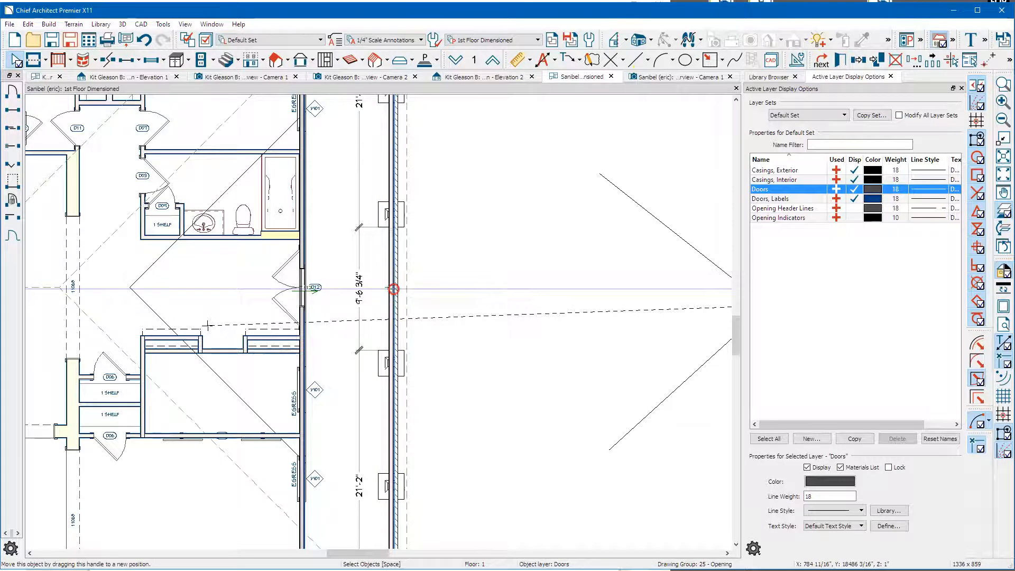
right_click(393, 289)
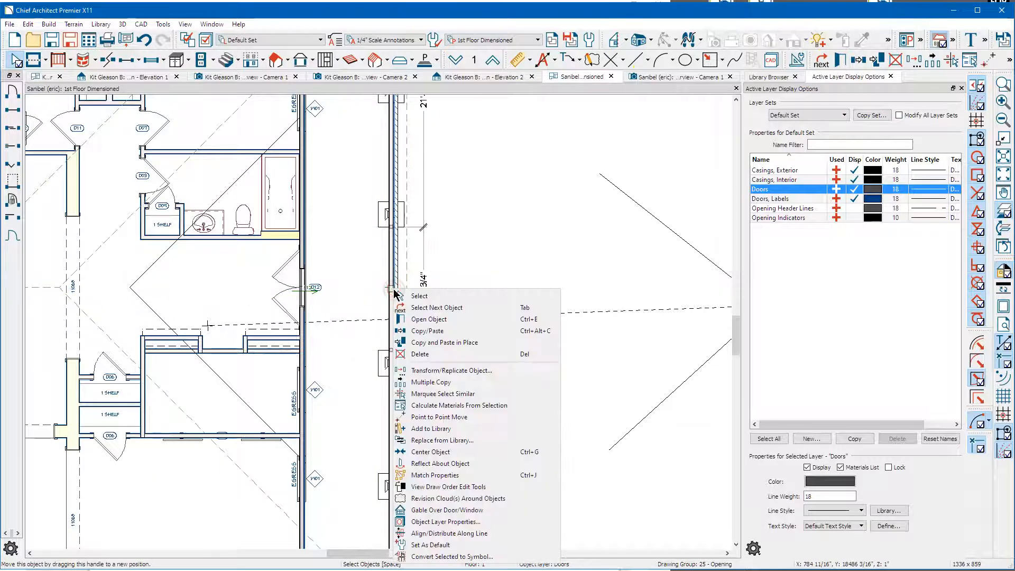
left_click(455, 453)
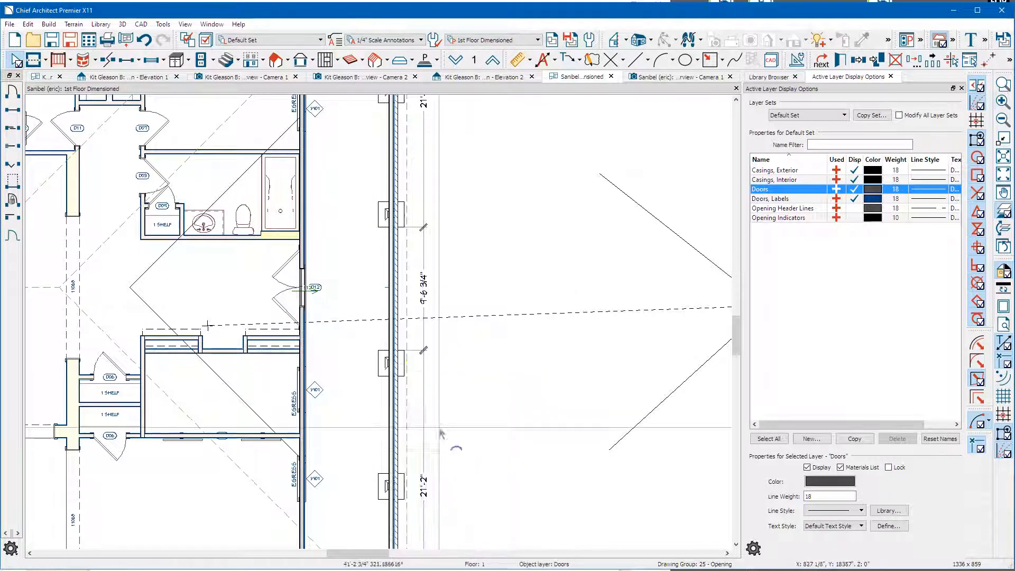
left_click(307, 291)
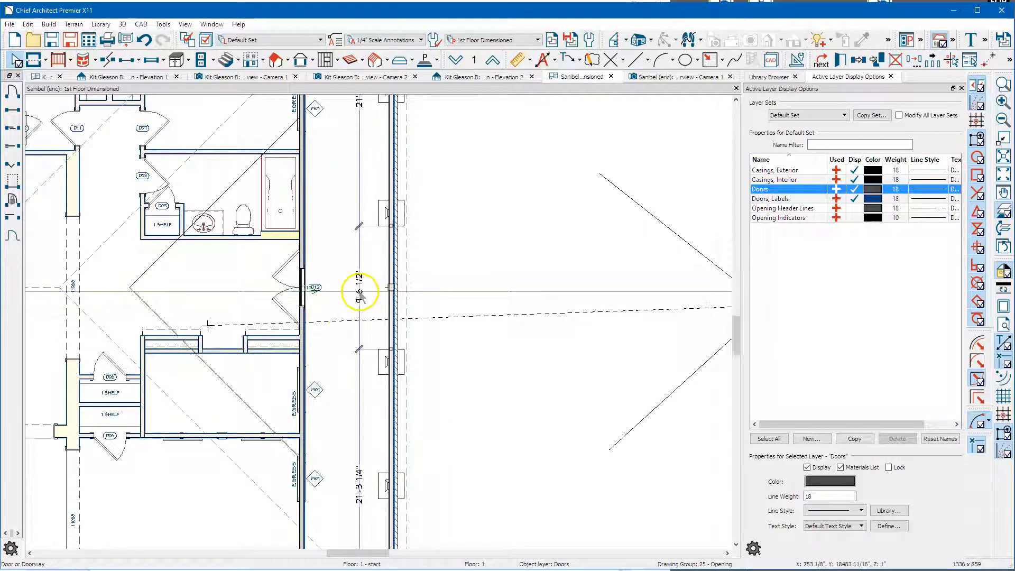
Set the width of the doorway in the front porch railing to 120" and check the entry opening in the perspective camera.
scroll(360, 292, "up", 2)
left_click(411, 288)
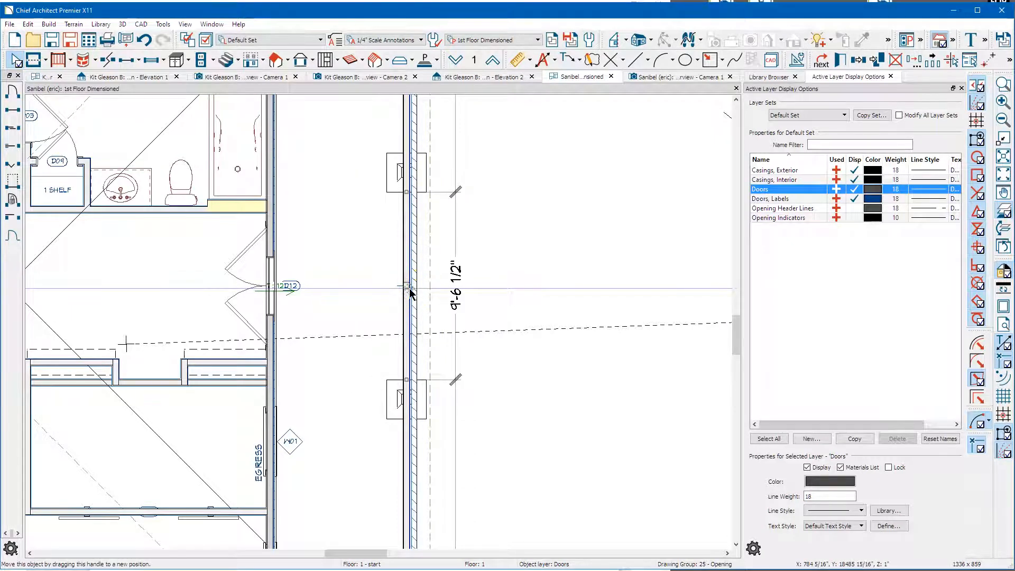
double_click(411, 293)
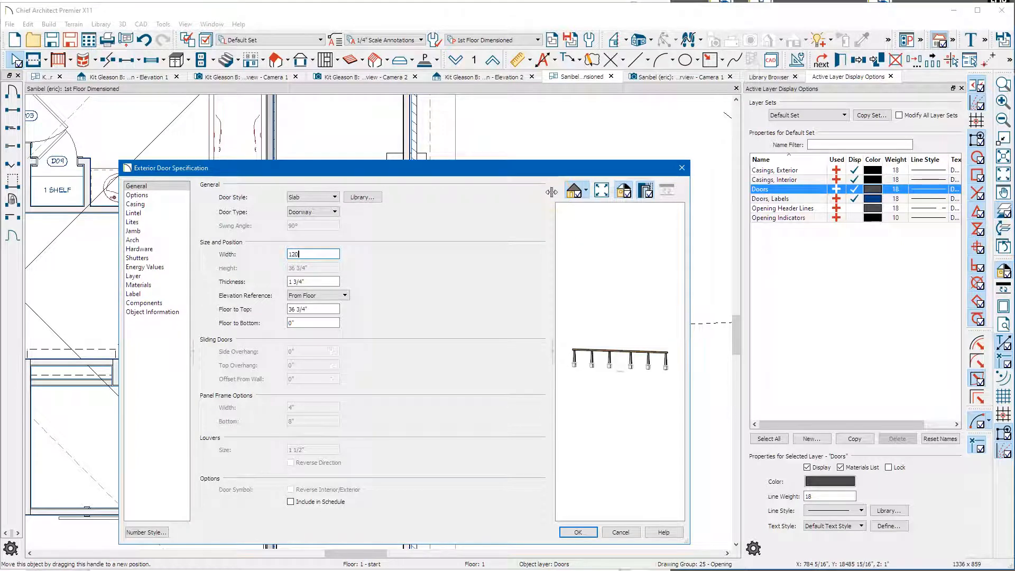
key("Return")
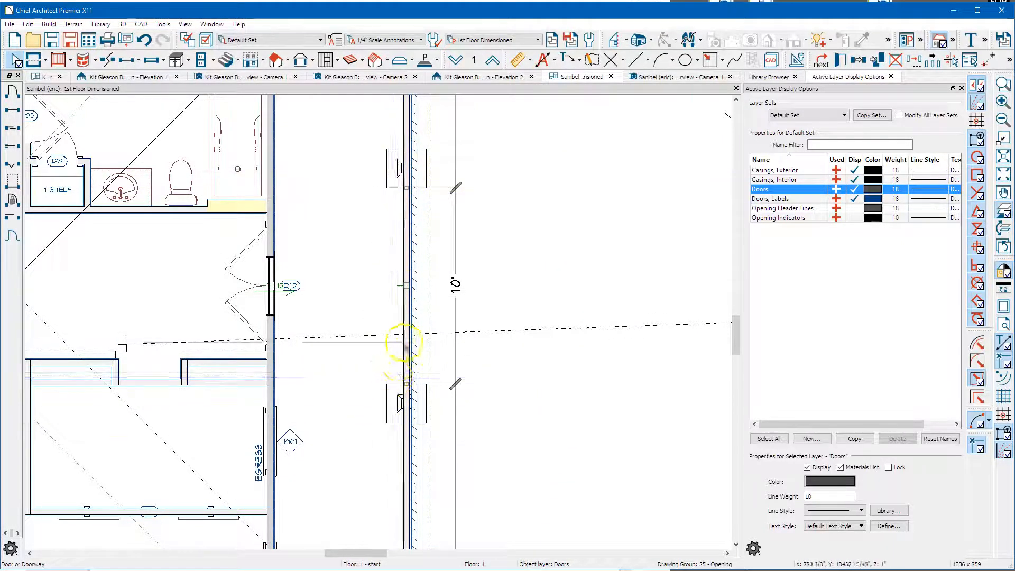
scroll(405, 343, "down", 4)
left_click(648, 78)
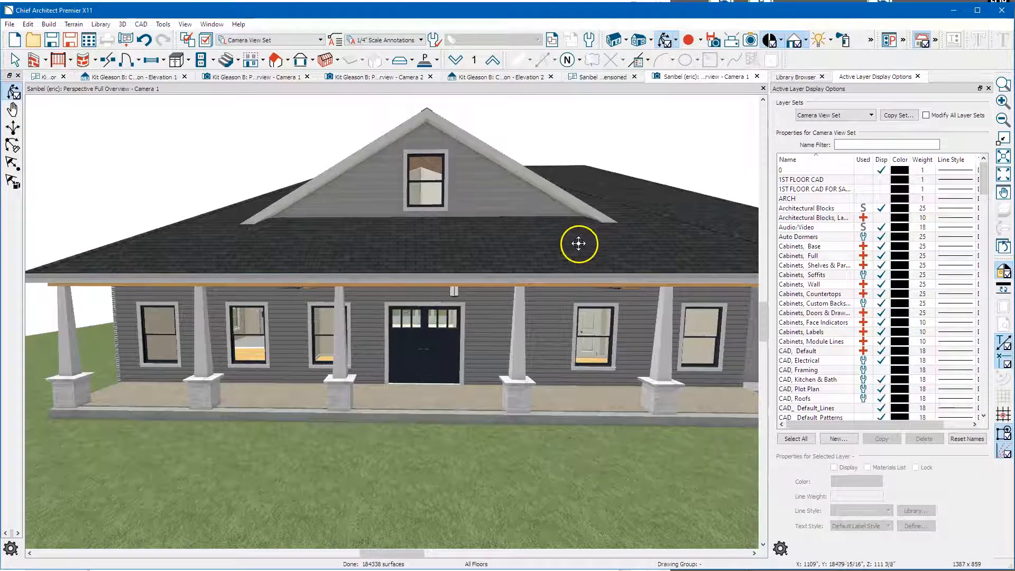
left_click_drag(427, 260, 486, 252)
left_click_drag(569, 448, 585, 81)
Pull the front edge of the roof plane hole back to the front wall's outer surface, and check the gable in the camera view.
left_click(590, 77)
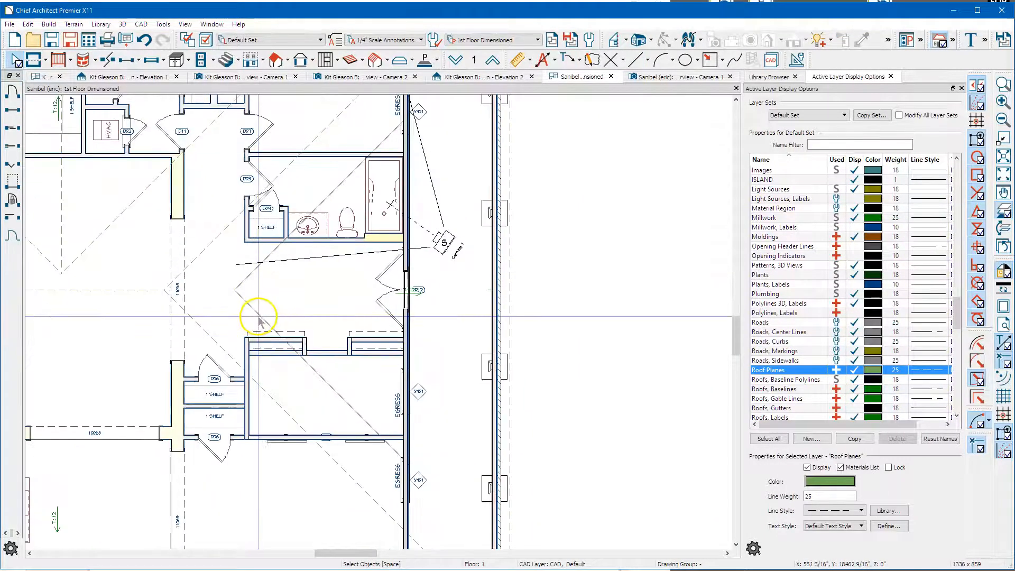
left_click(258, 313)
scroll(351, 284, "up", 2)
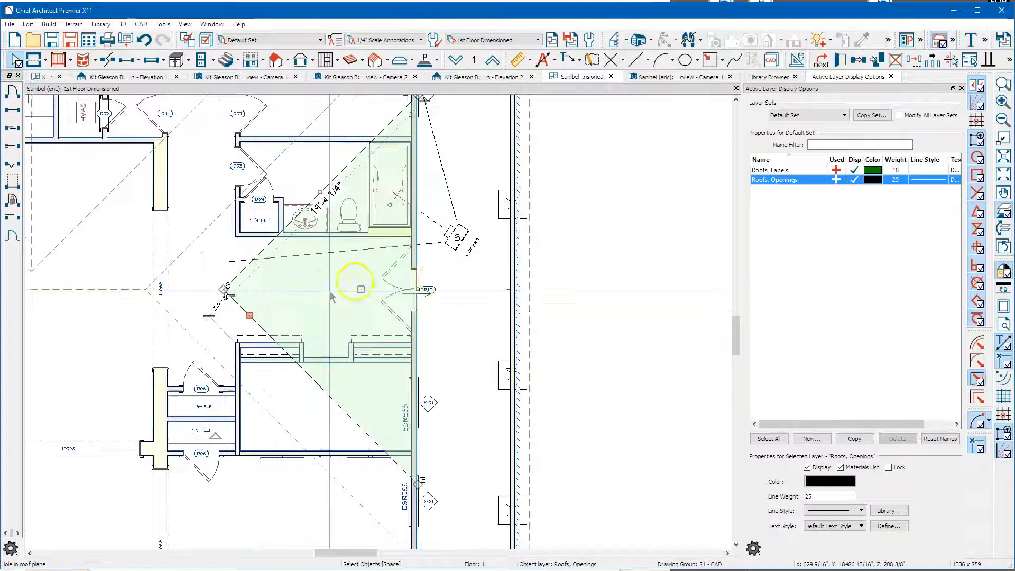
scroll(424, 288, "up", 1)
scroll(396, 259, "up", 4)
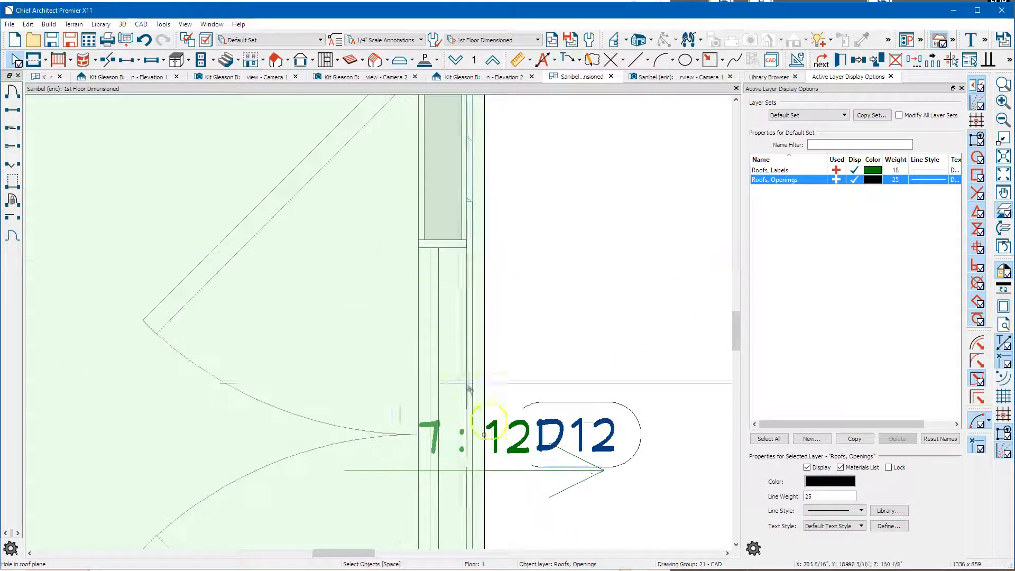
left_click_drag(484, 434, 471, 187)
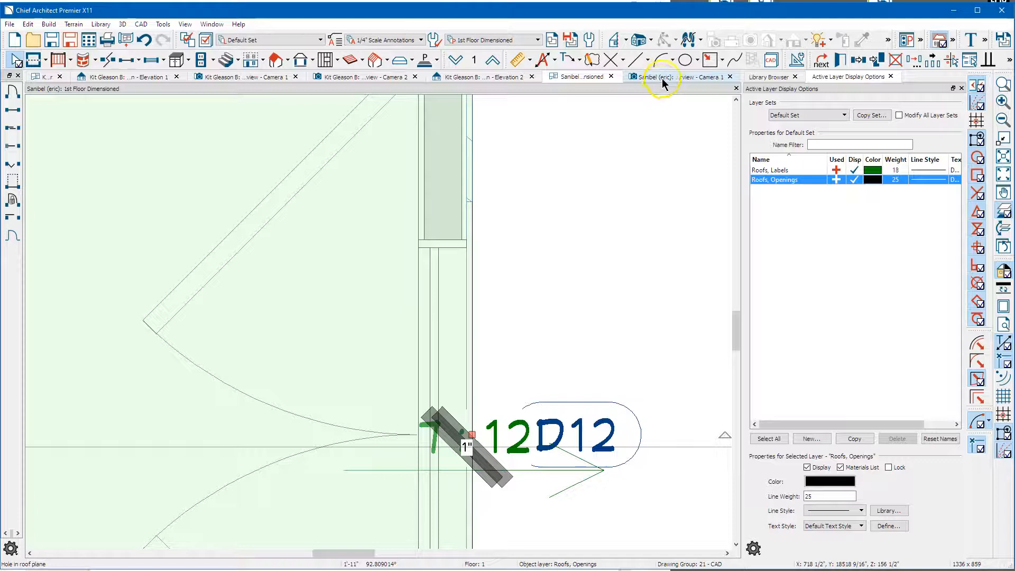
key("ctrl+Tab")
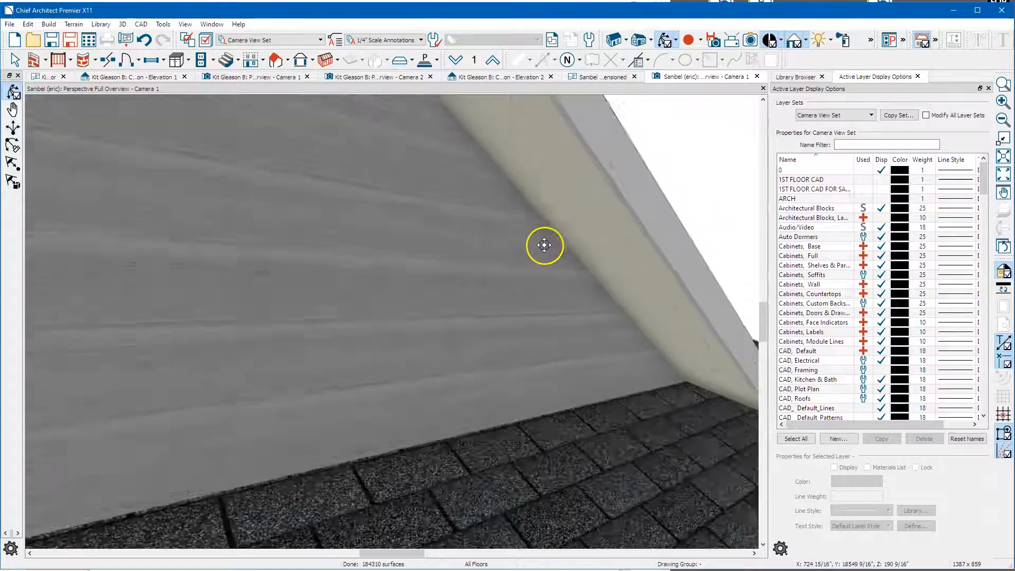
scroll(550, 246, "down", 5)
scroll(533, 257, "down", 6)
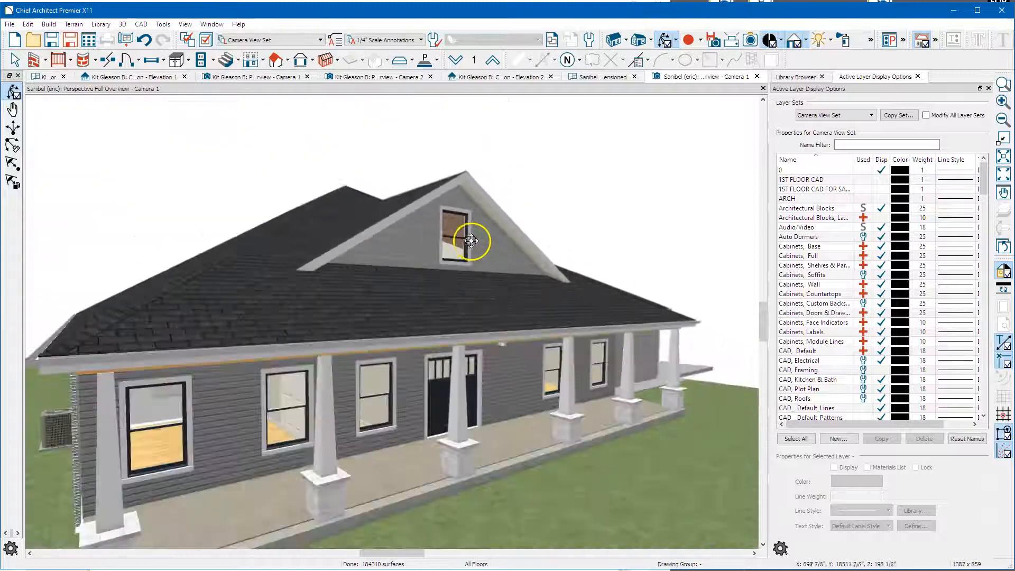
left_click_drag(484, 273, 389, 337)
scroll(430, 374, "up", 2)
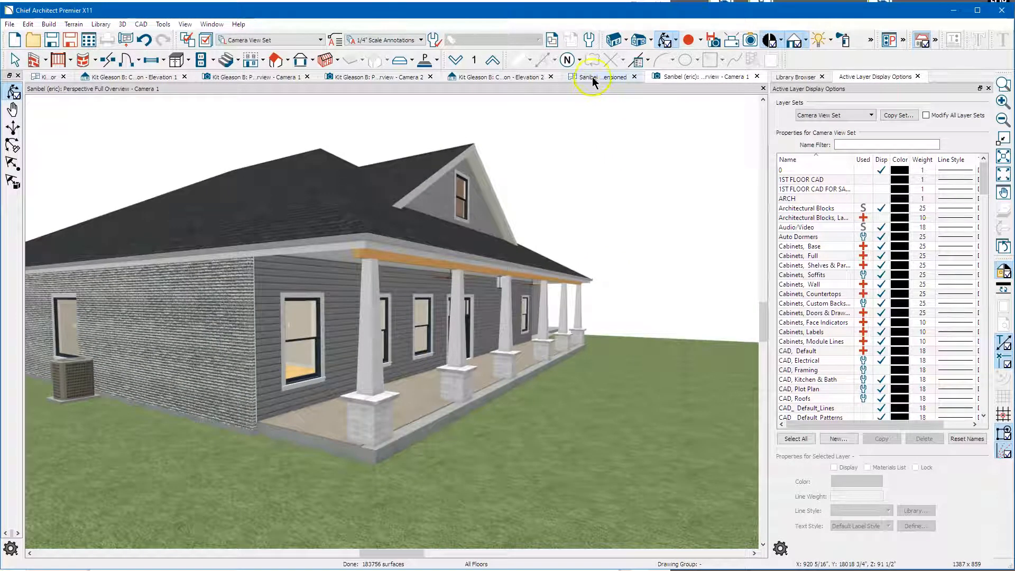
Draw a rectangular Floor Material Region over the full length of the front porch in the 1st floor plan.
scroll(517, 330, "down", 5)
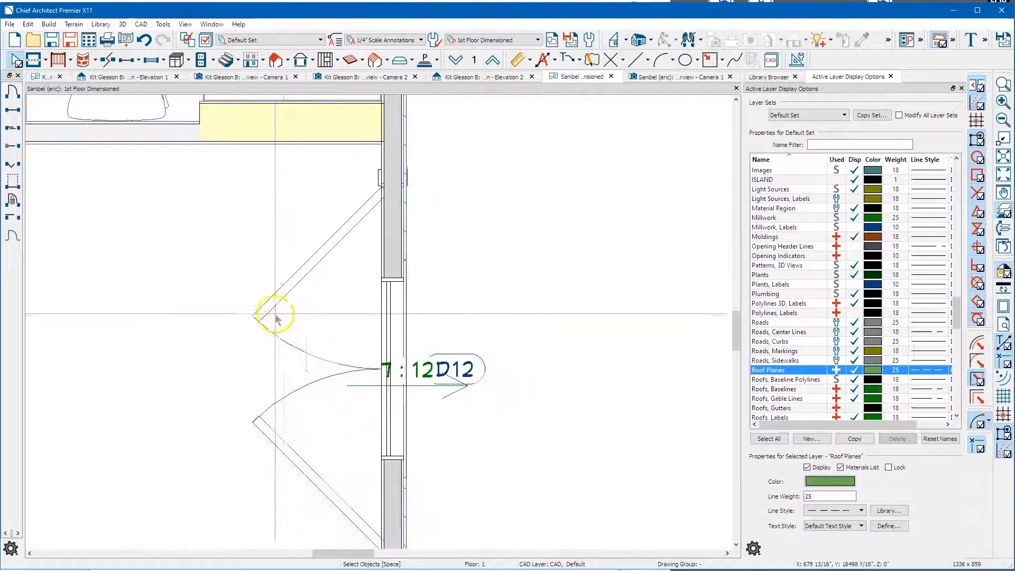
scroll(353, 300, "down", 4)
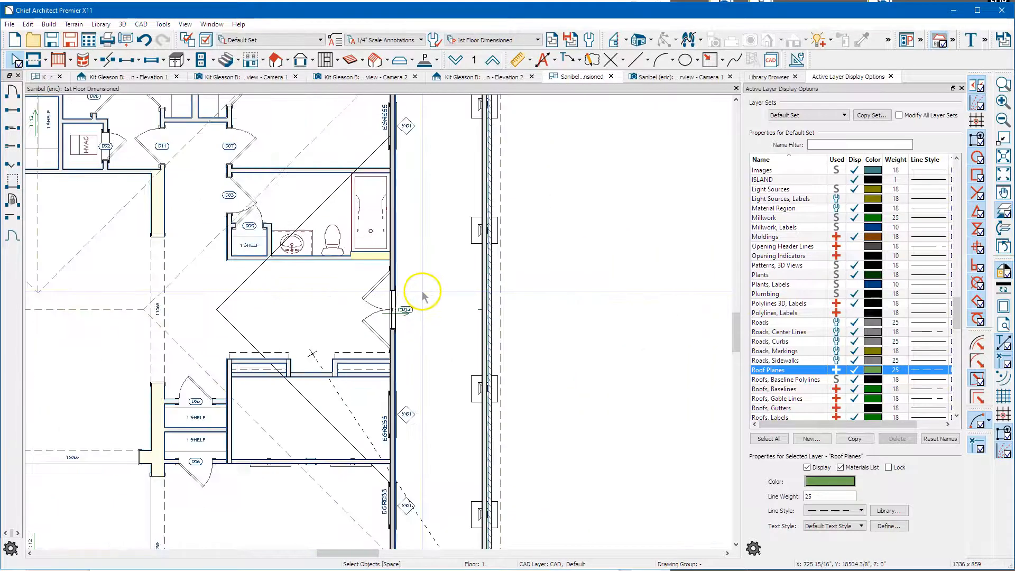
scroll(434, 302, "down", 2)
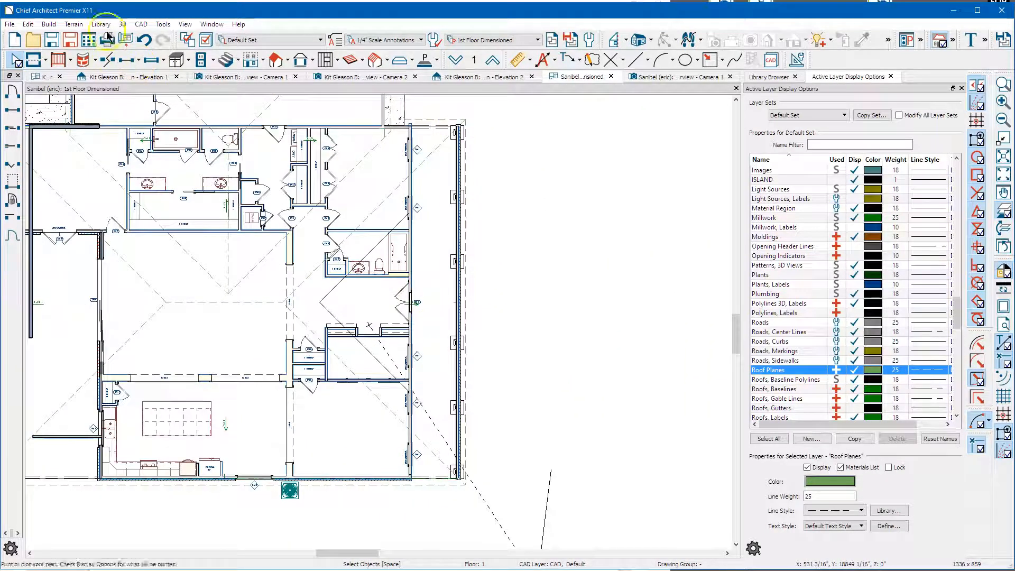
left_click(48, 25)
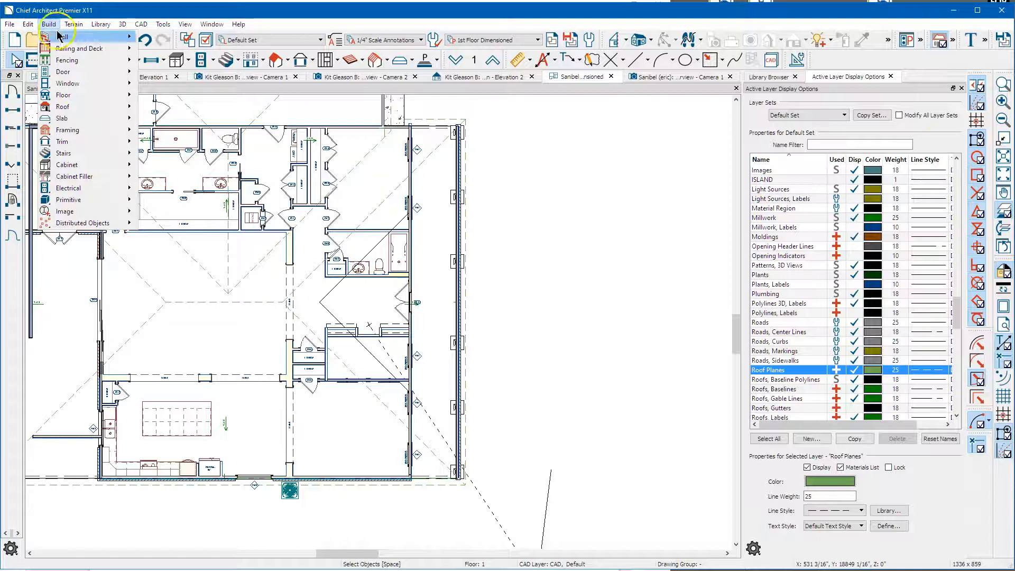
left_click(82, 96)
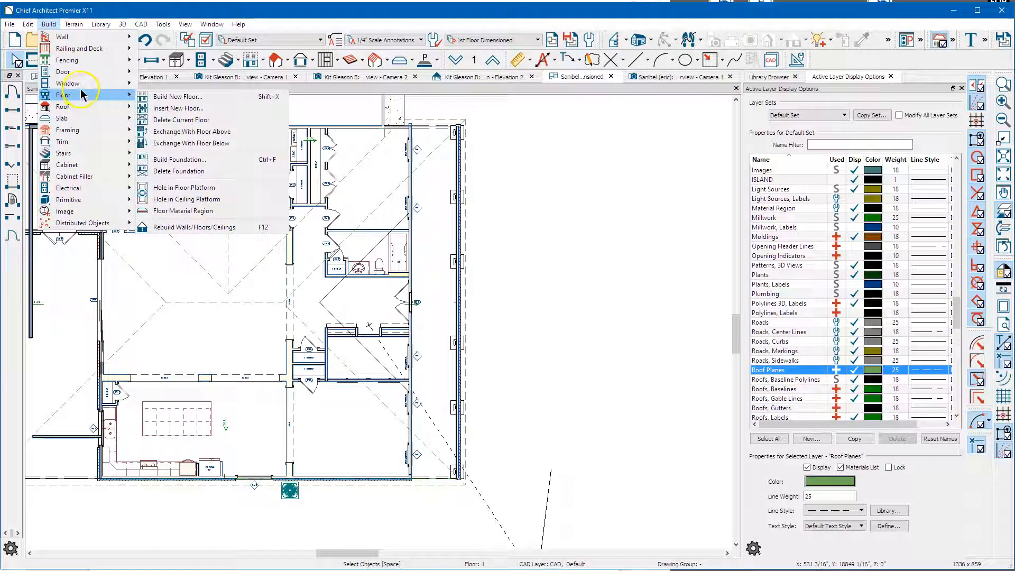
left_click(220, 211)
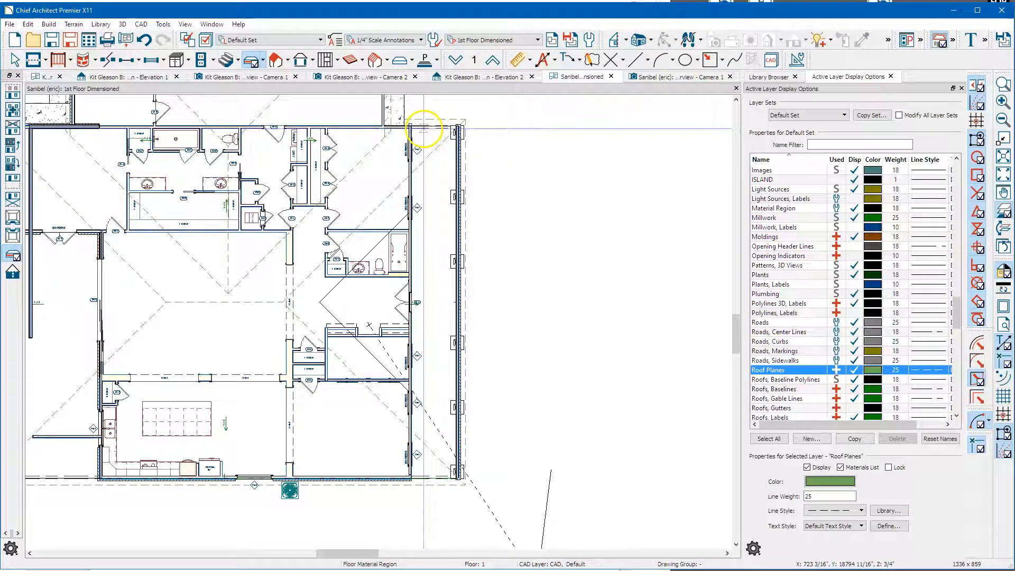
left_click_drag(459, 127, 417, 477)
key("space")
Review the material layer definition of the front porch's floor material region.
left_click(441, 369)
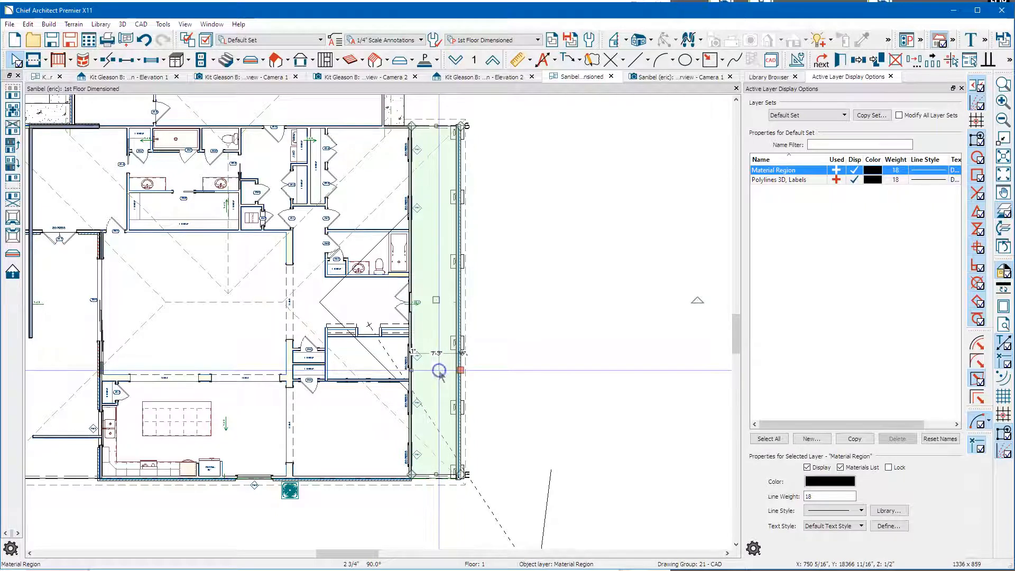
double_click(440, 372)
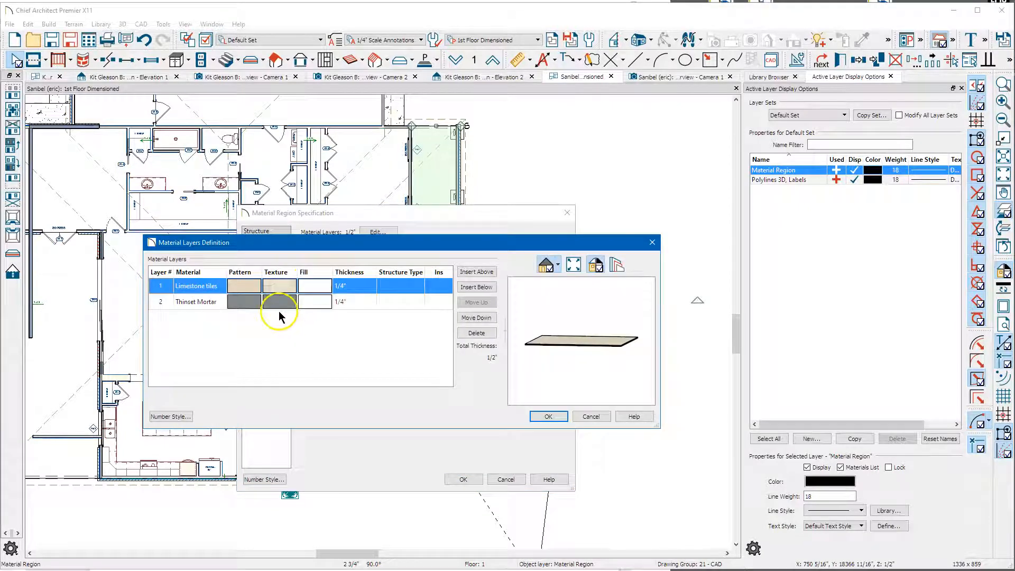
left_click(537, 418)
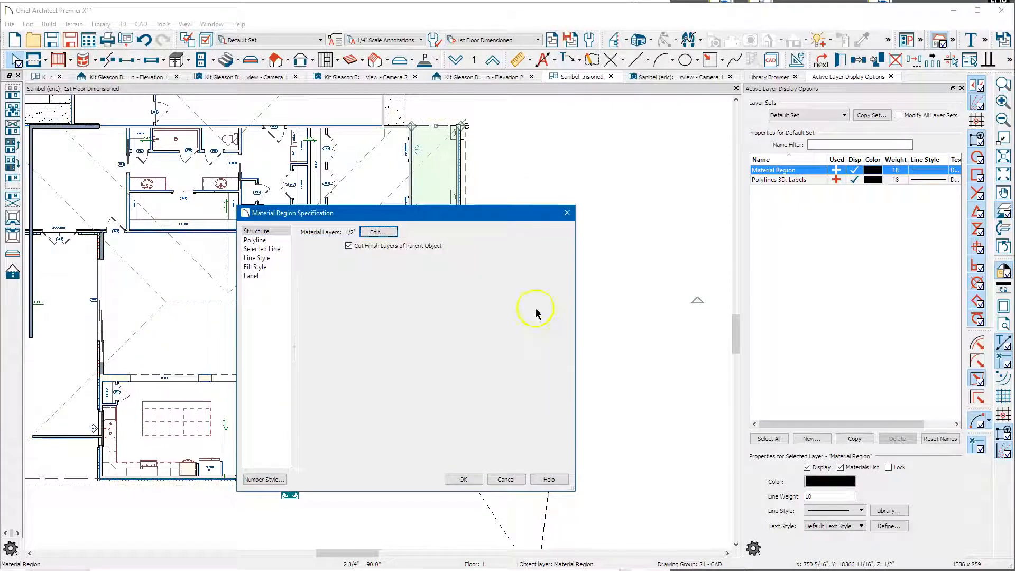
left_click(464, 480)
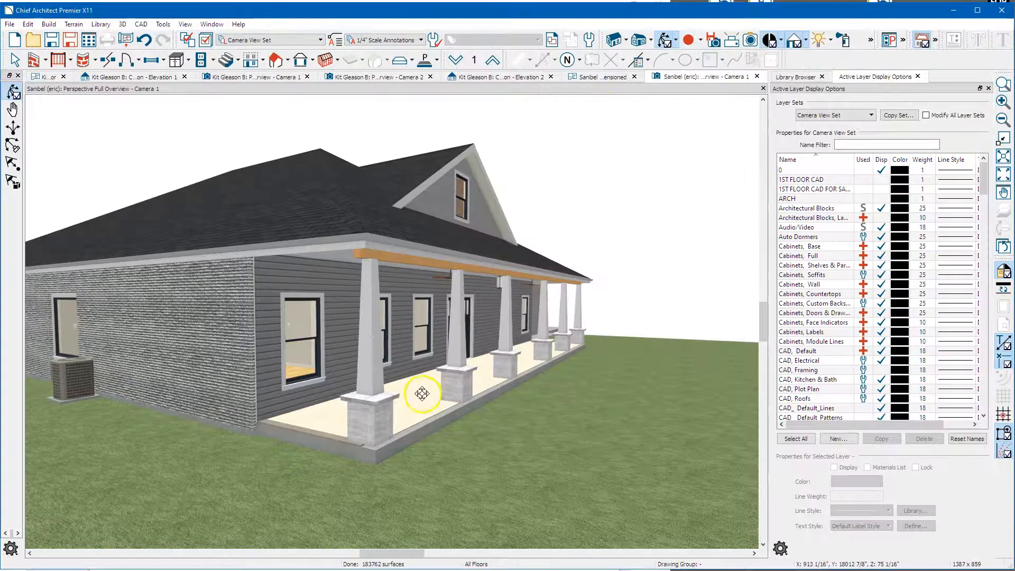
Extend the porch floor material region to the slab edges, about 6 3/4" at the near end and 6 1/4" along the front.
left_click_drag(422, 393, 422, 405)
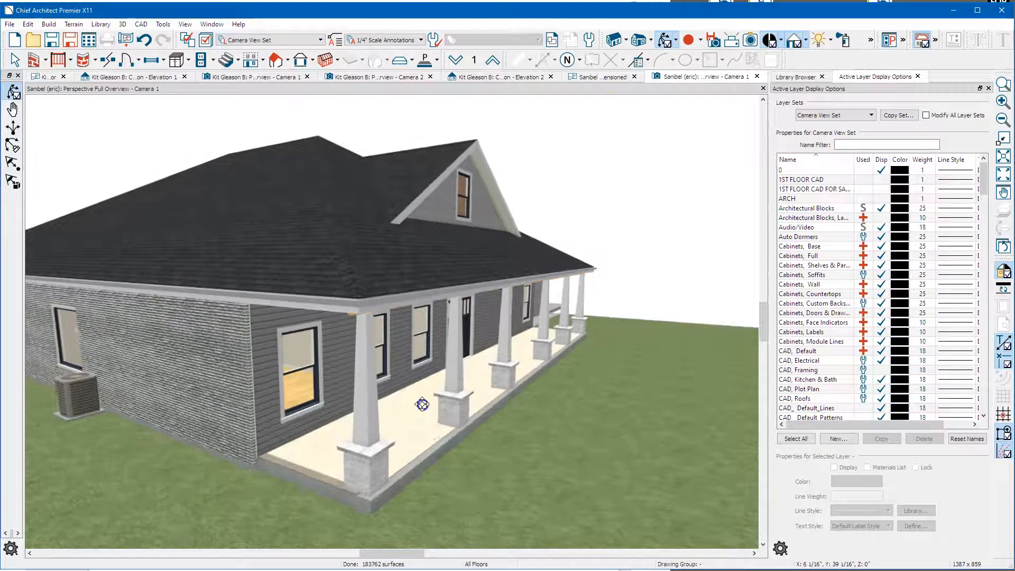
scroll(312, 461, "up", 4)
key("space")
left_click(310, 453)
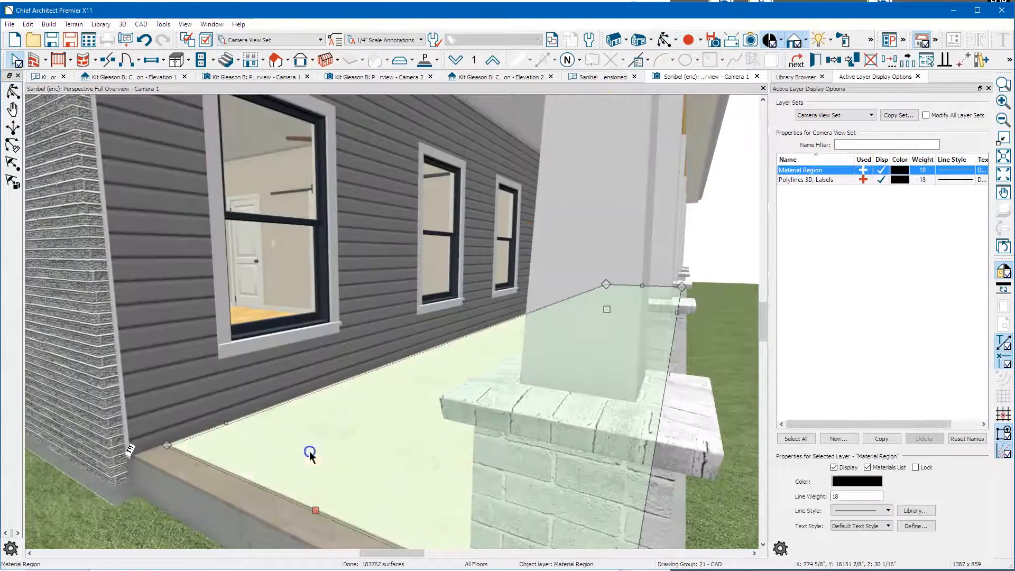
left_click_drag(316, 510, 129, 455)
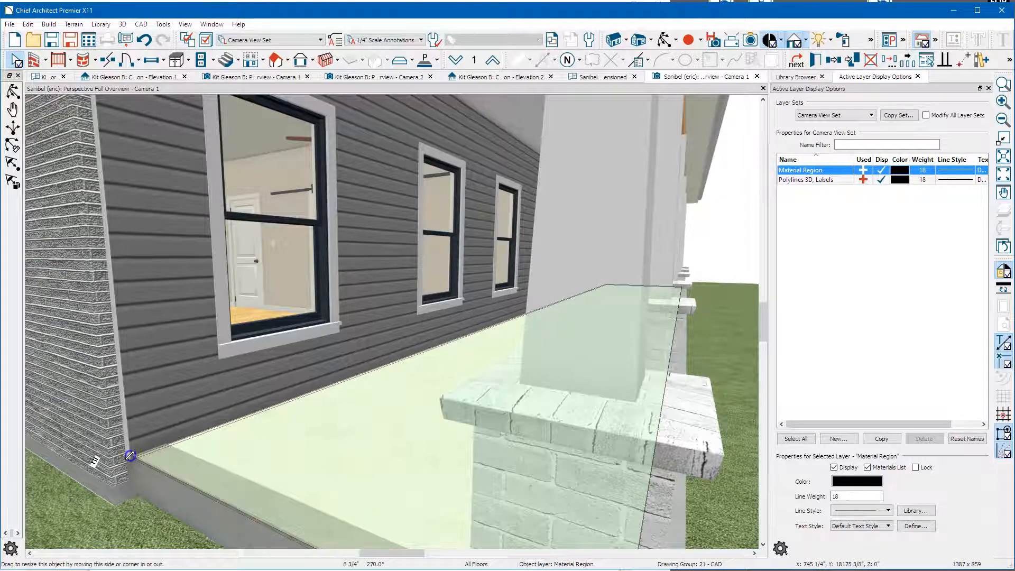
scroll(56, 394, "down", 4)
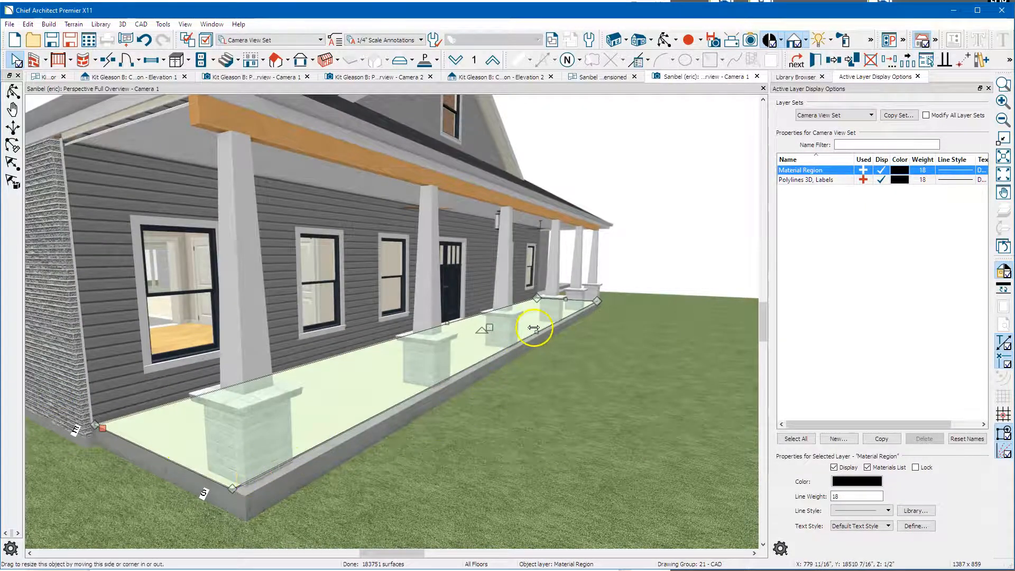
left_click_drag(535, 333, 545, 334)
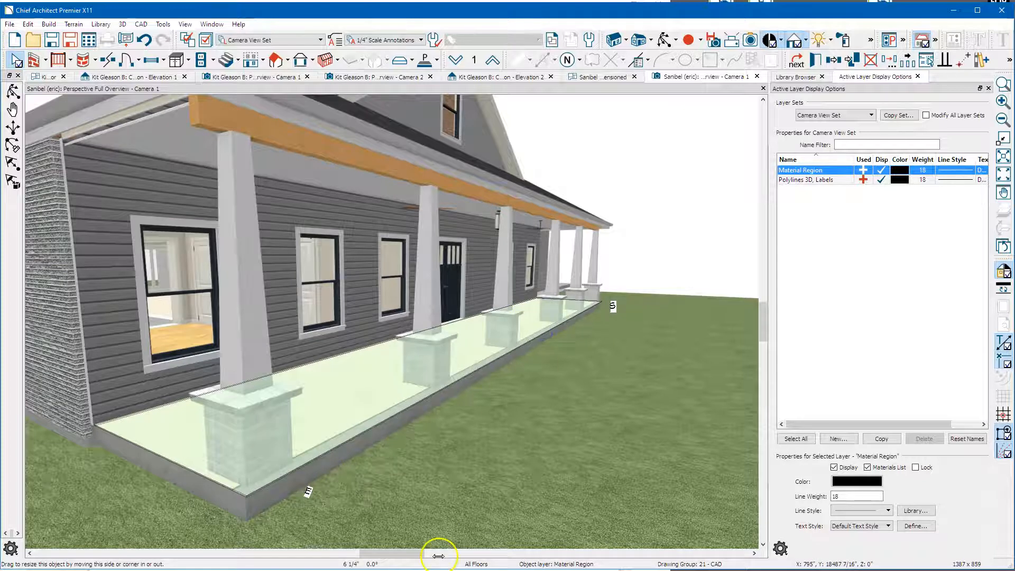
left_click(459, 474)
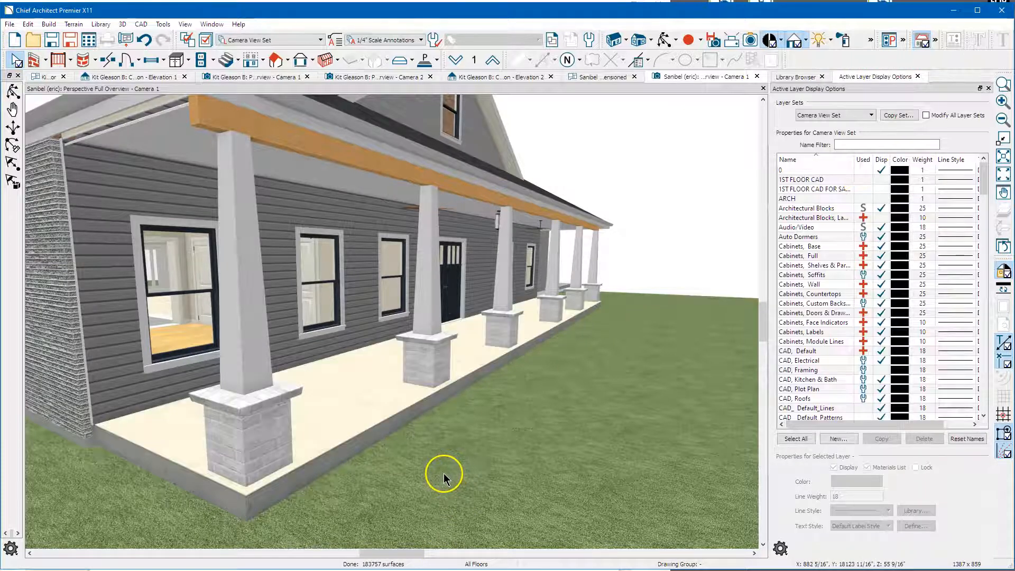
Review the general specification of the textured side wall next to the porch.
scroll(577, 397, "down", 1)
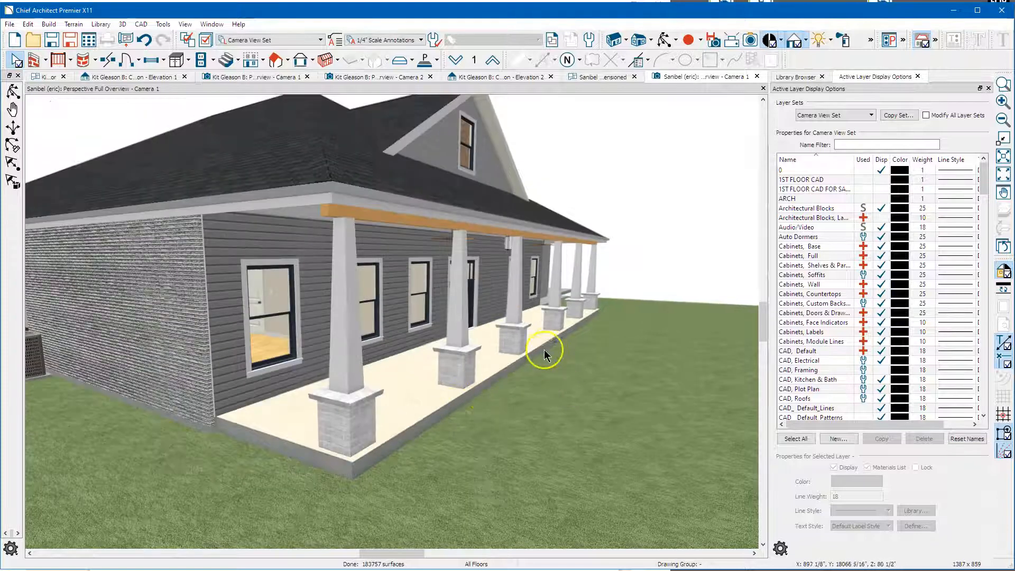
scroll(541, 322, "down", 1)
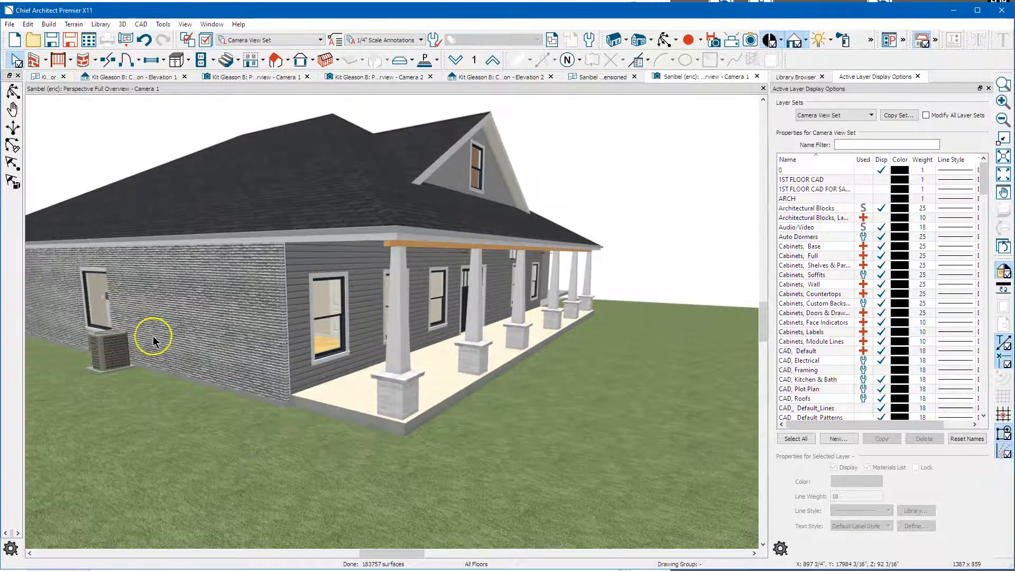
scroll(154, 335, "up", 3)
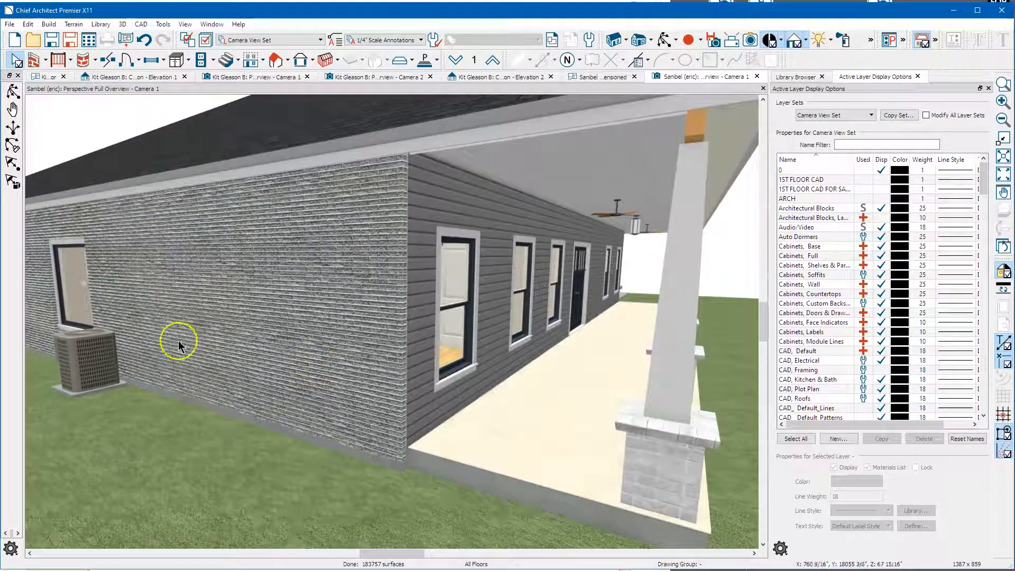
left_click(248, 328)
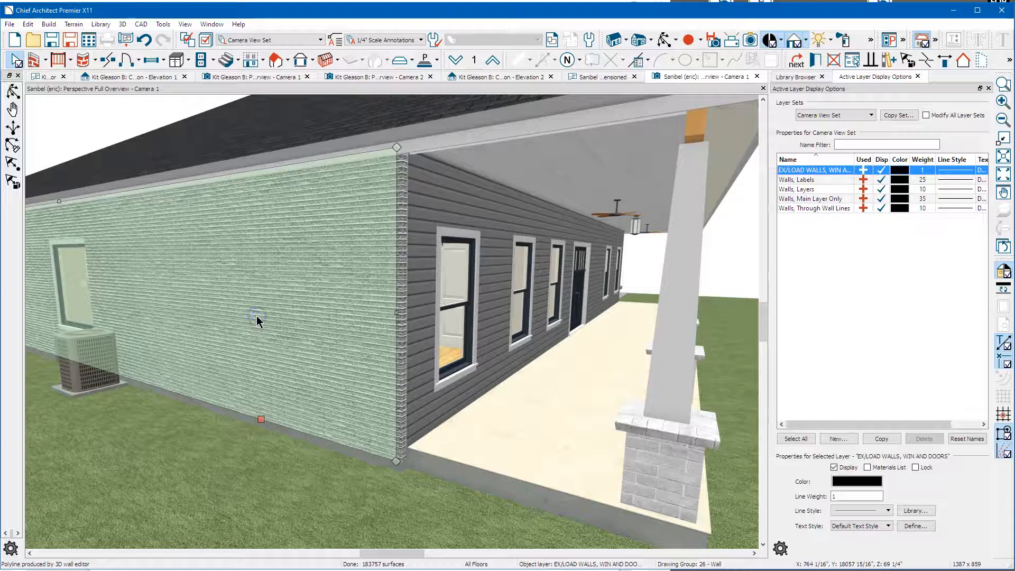
double_click(257, 316)
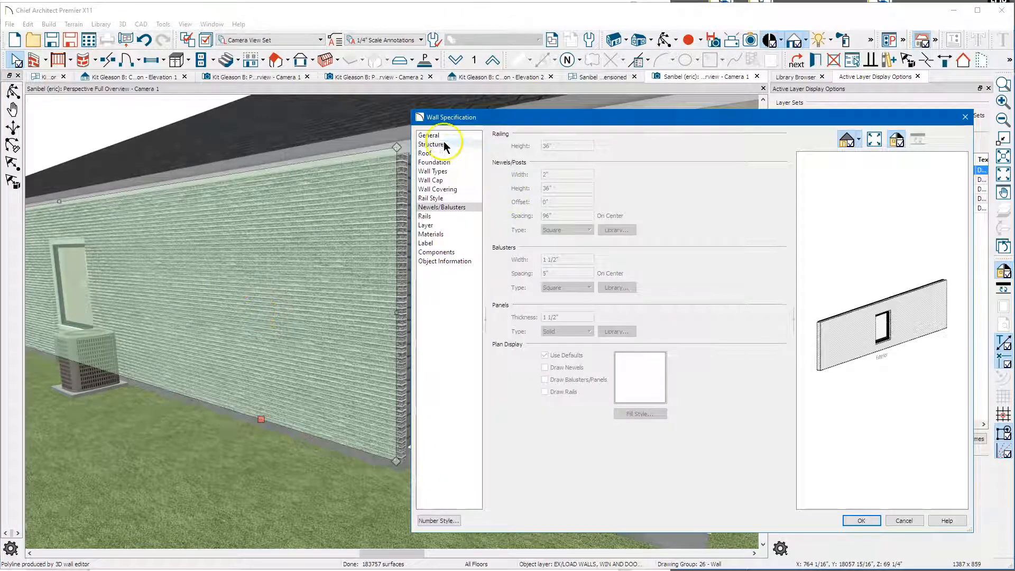
left_click(447, 135)
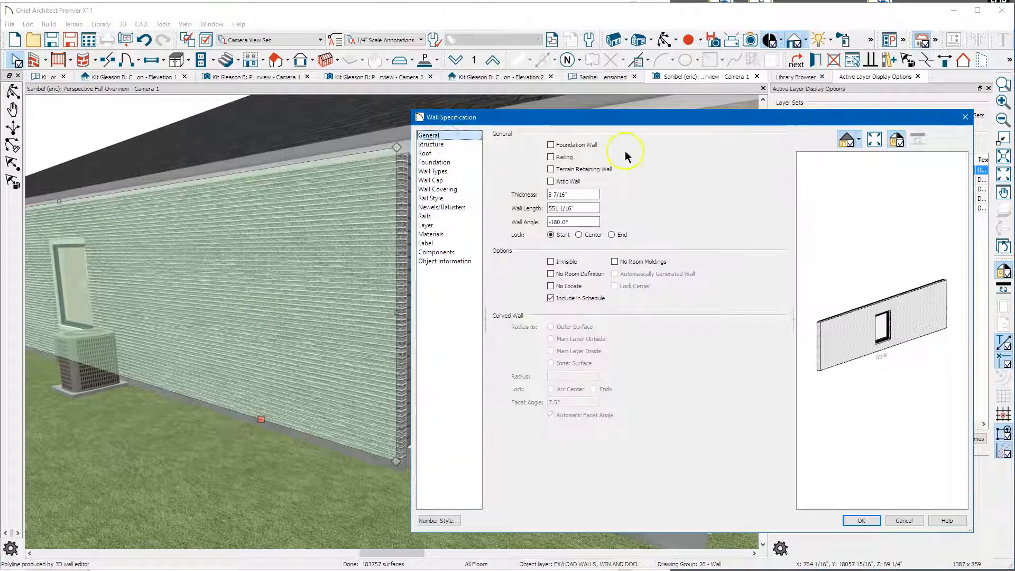
left_click(965, 118)
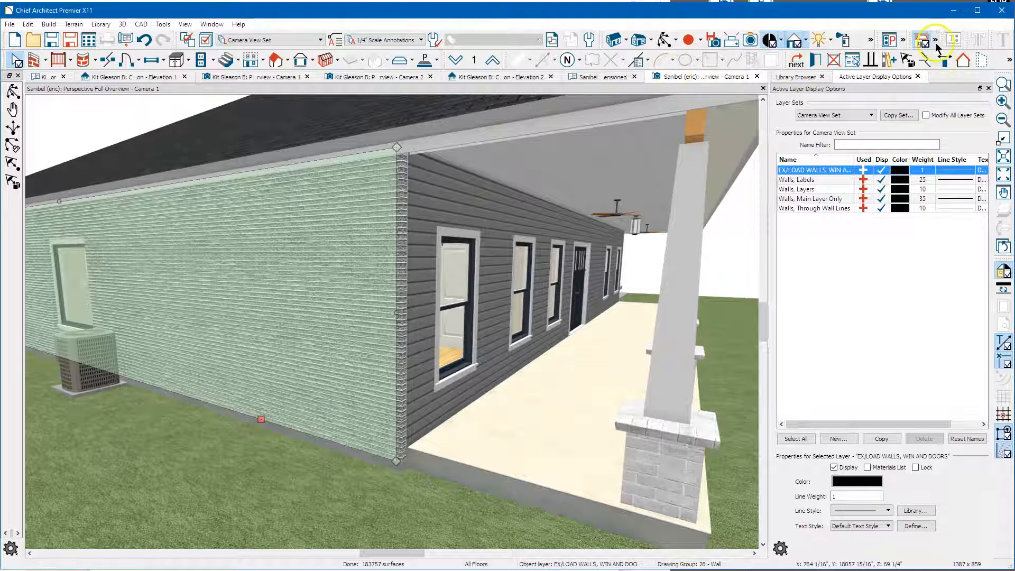
left_click(870, 40)
left_click(870, 41)
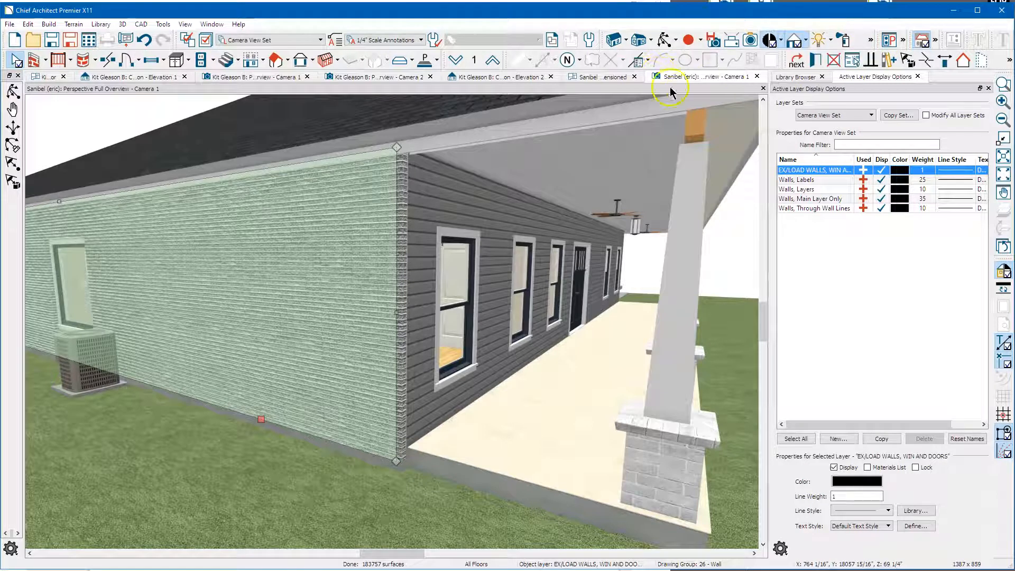
Remove the bump map file from the Gray1 Brick material on the side wall by adjusting its material definition.
left_click(873, 40)
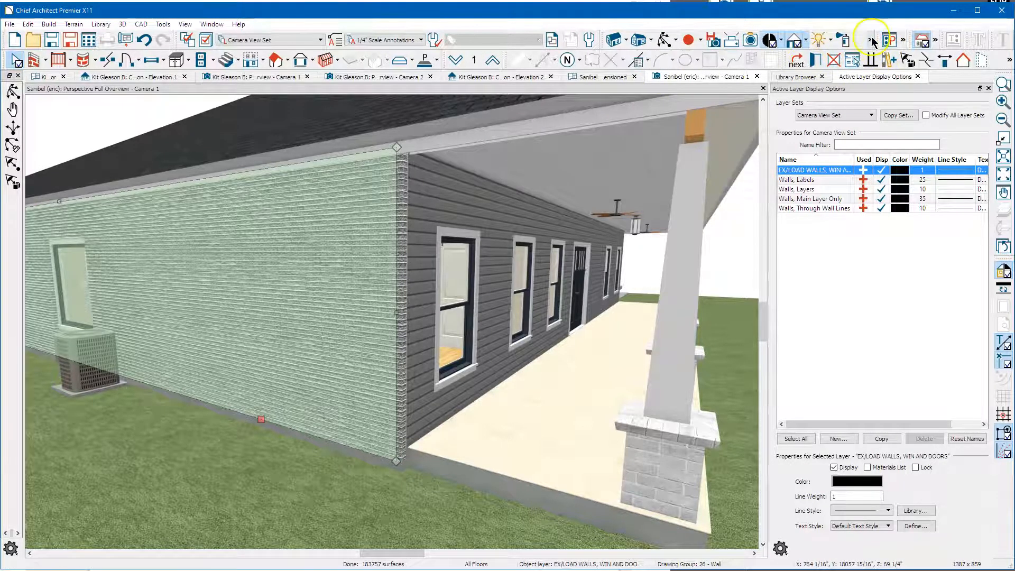
left_click(872, 41)
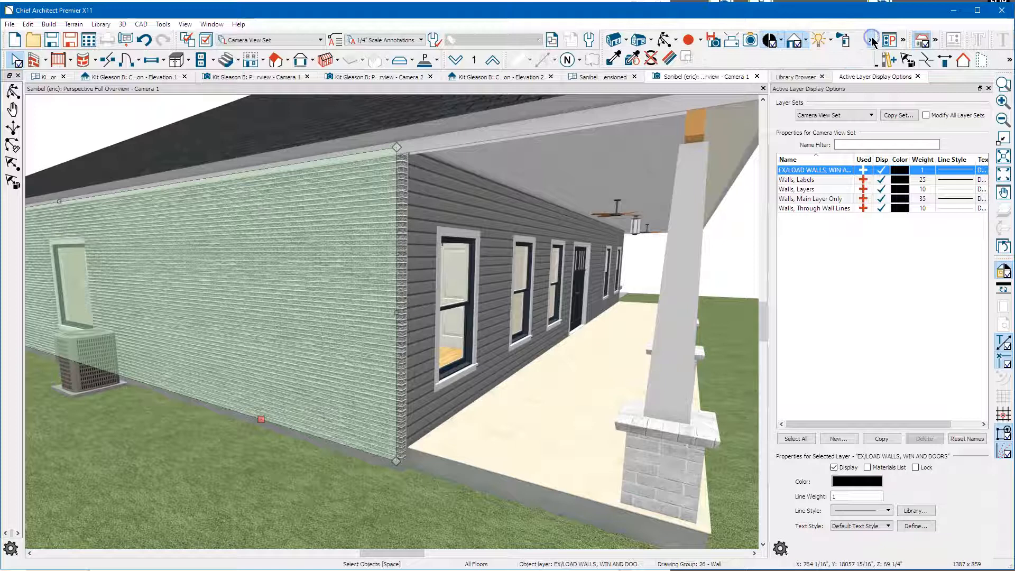
left_click(670, 62)
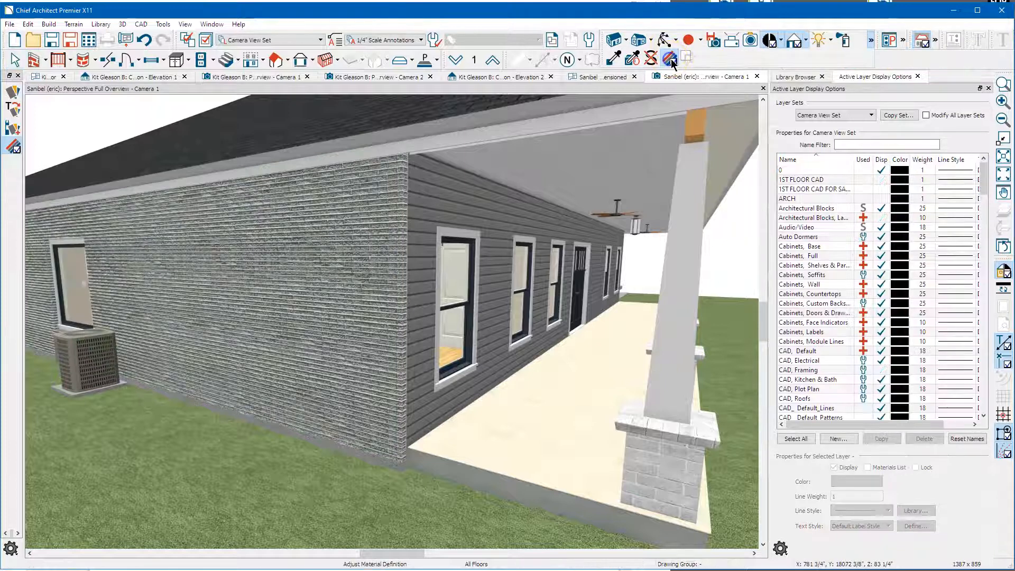
left_click(311, 251)
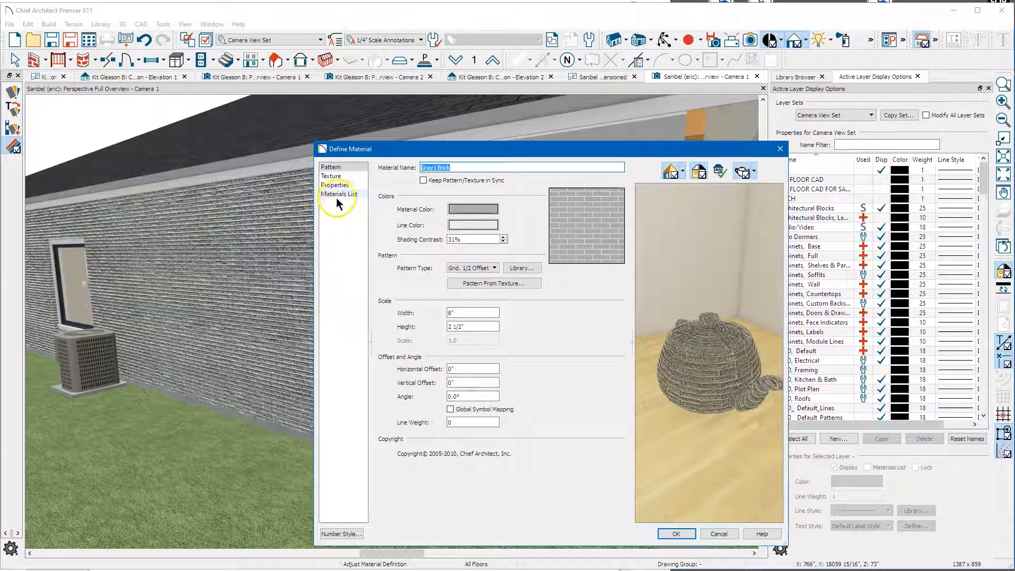
left_click(356, 177)
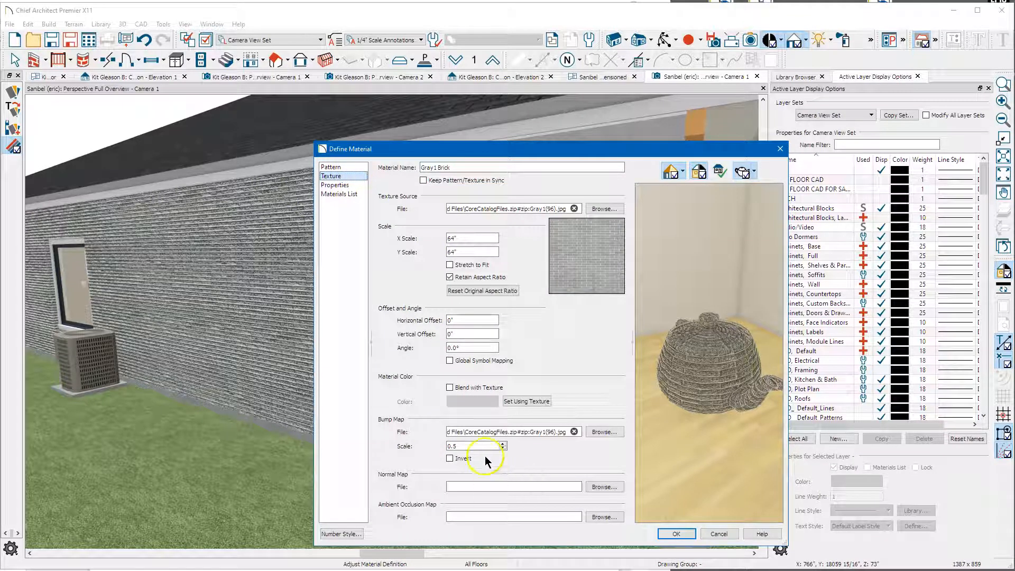
left_click(575, 431)
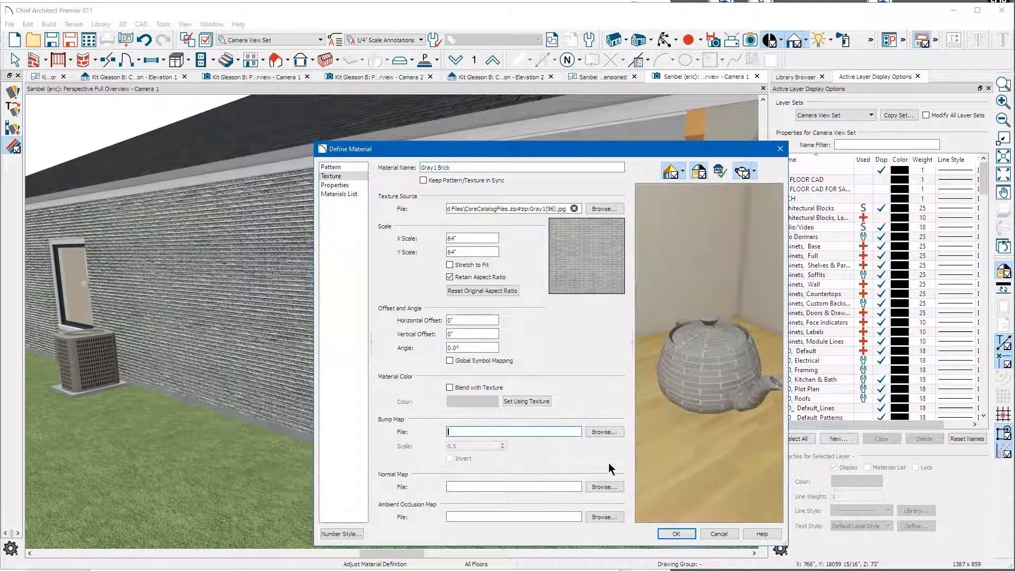
left_click(677, 534)
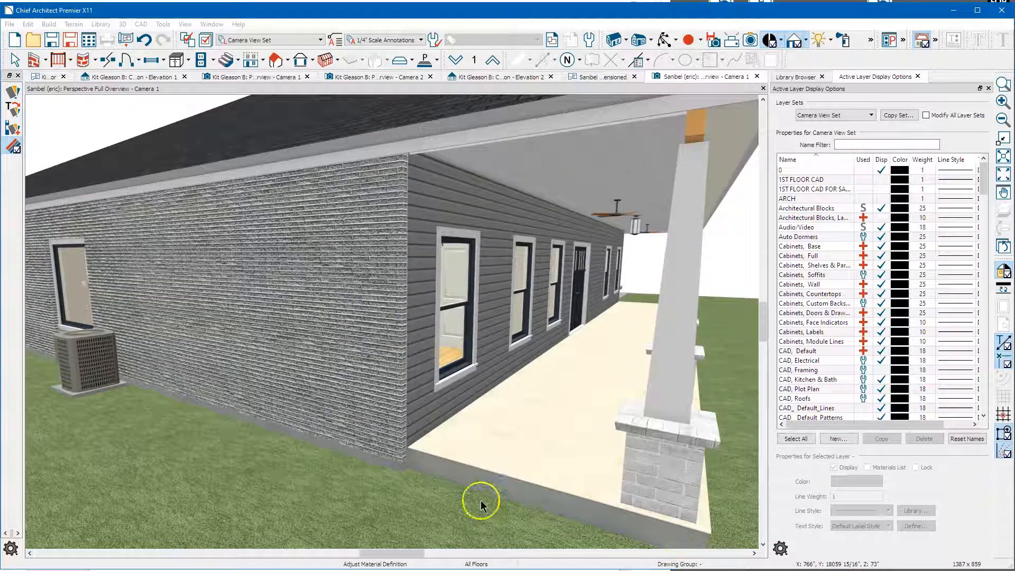
left_click(475, 515)
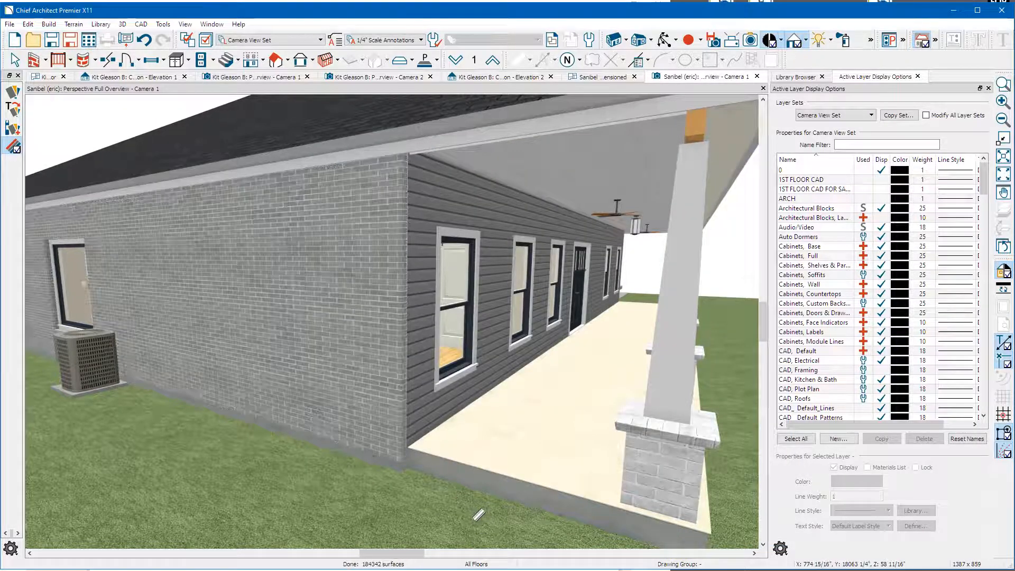
Examine the brick side wall up close and the columned front porch from several camera angles.
scroll(365, 315, "down", 2)
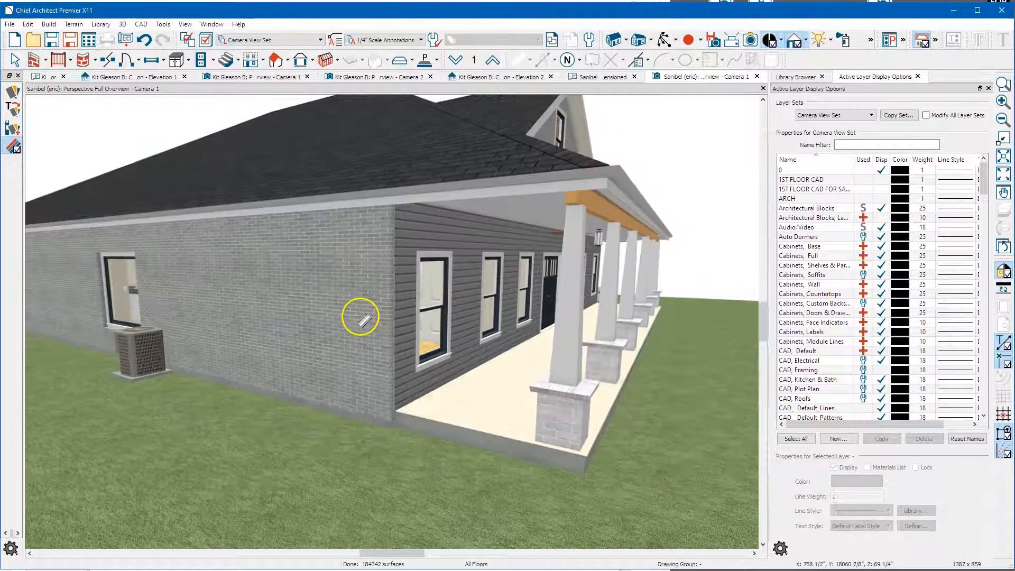
scroll(349, 311, "up", 4)
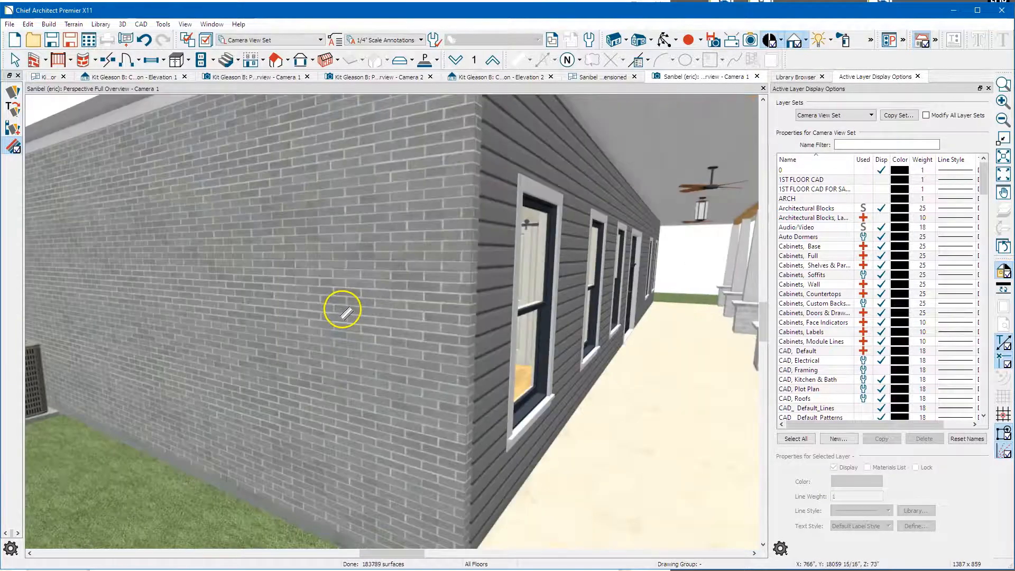
scroll(344, 311, "down", 3)
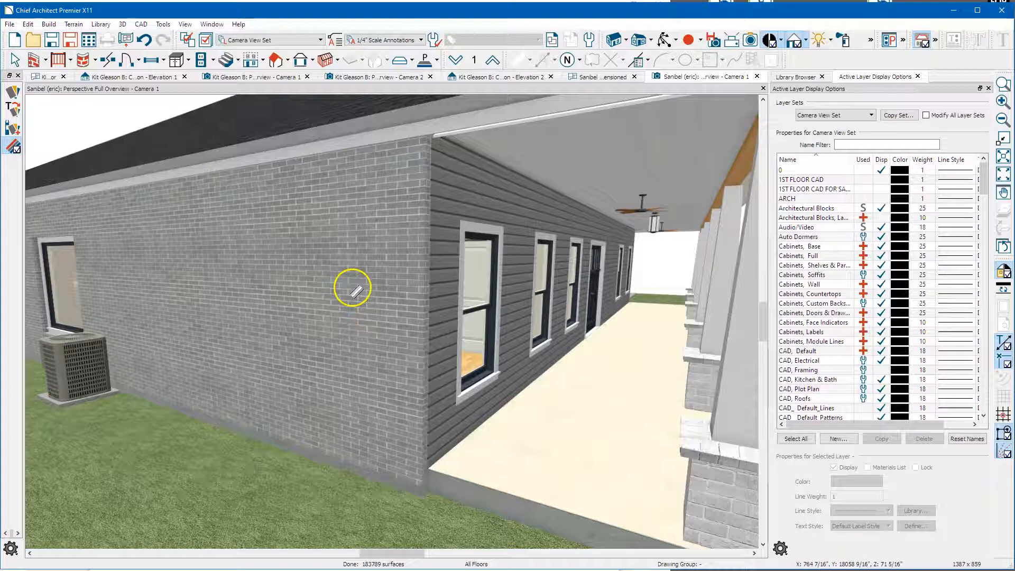
scroll(351, 288, "down", 2)
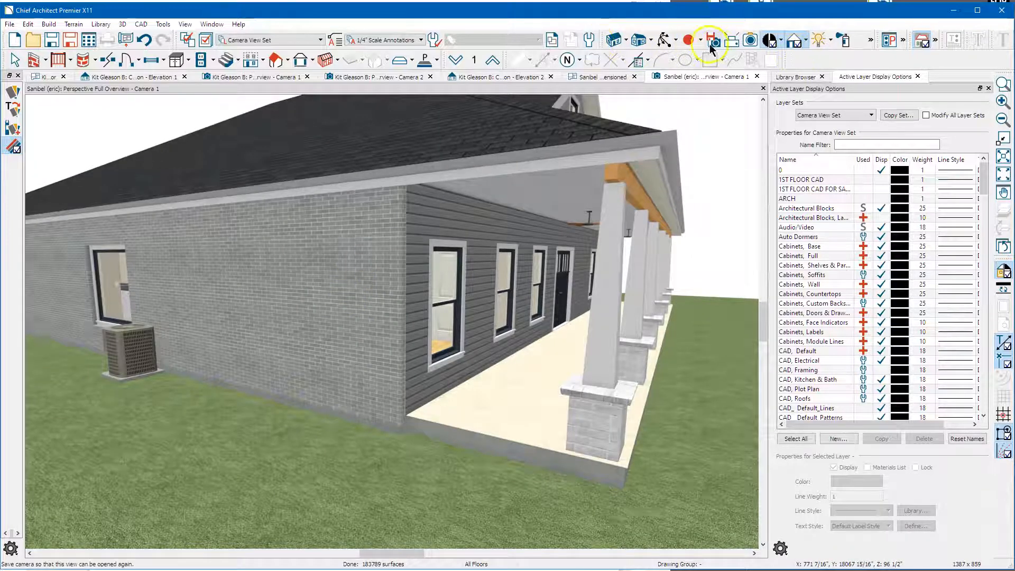
left_click(665, 42)
left_click_drag(551, 300, 505, 261)
mouse_move(244, 169)
left_mouse_down()
mouse_move(250, 186)
mouse_move(259, 179)
left_mouse_up()
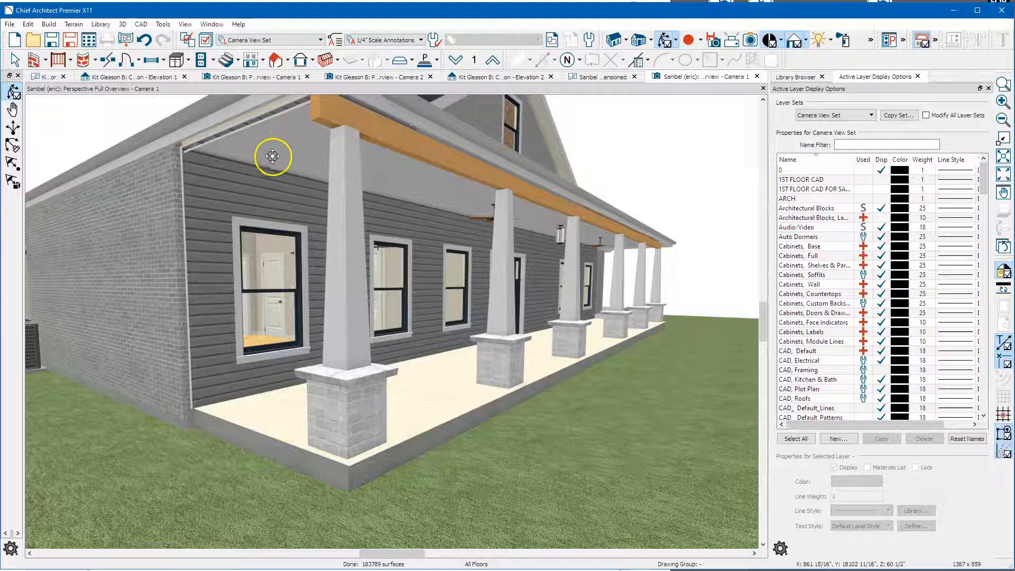
left_click_drag(280, 131, 235, 132)
left_click_drag(165, 146, 219, 157)
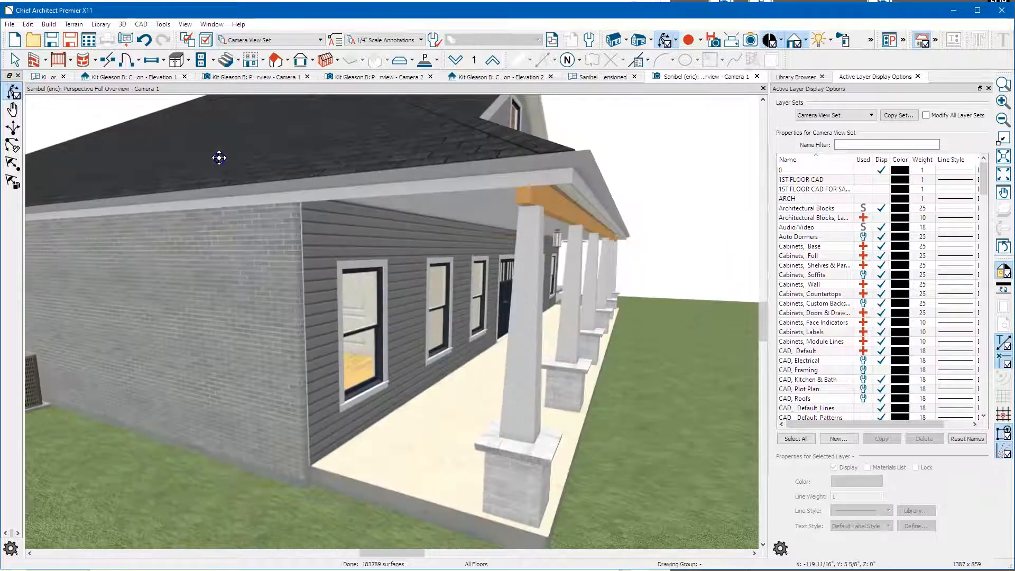
left_click_drag(386, 146, 605, 188)
left_click_drag(630, 198, 686, 191)
Center the two porch ceiling fans and the hanging lantern together on the front entry door with Center Object.
key("space")
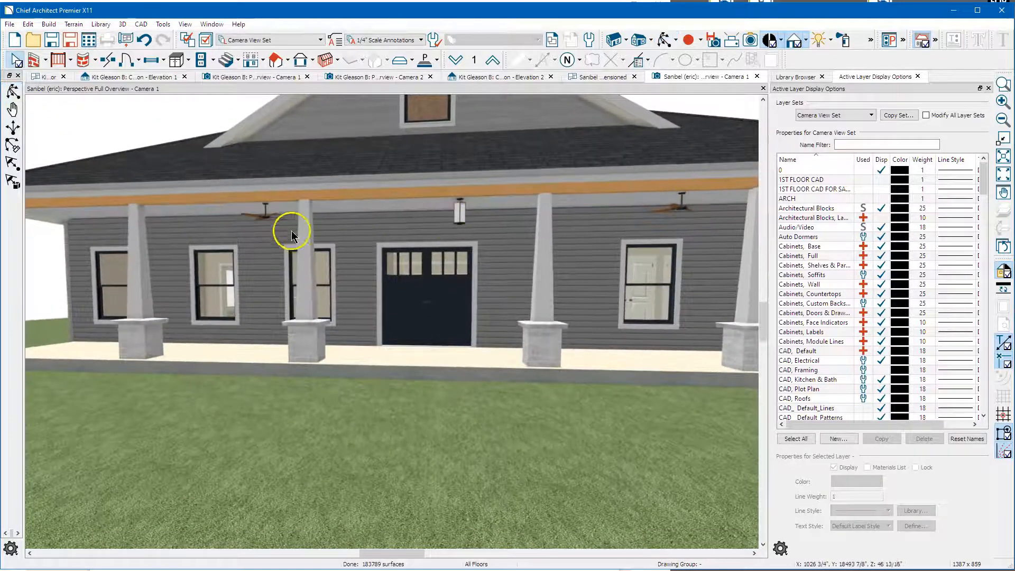
left_click(264, 212)
left_click(460, 217, "shift")
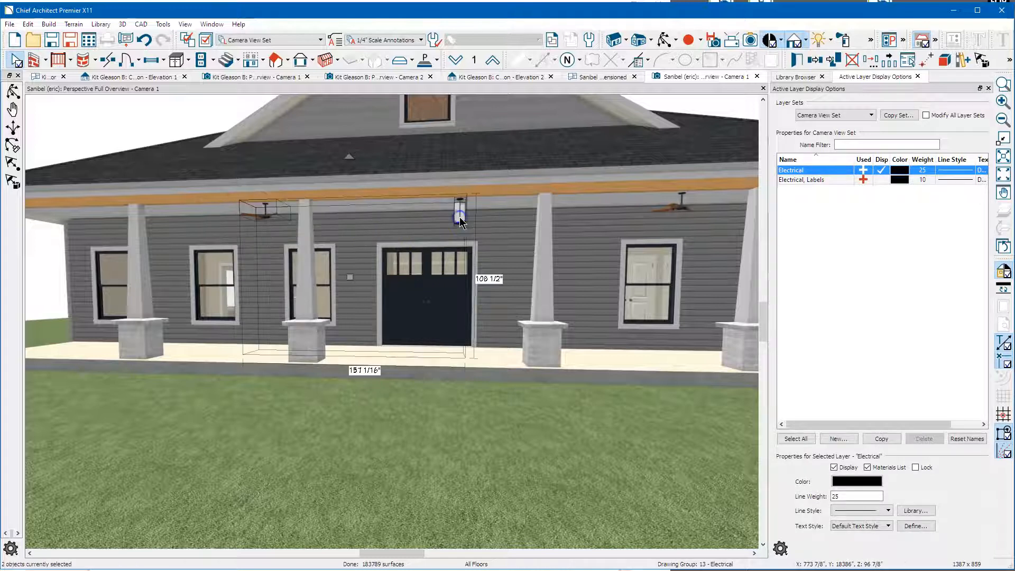
left_click(680, 208, "shift")
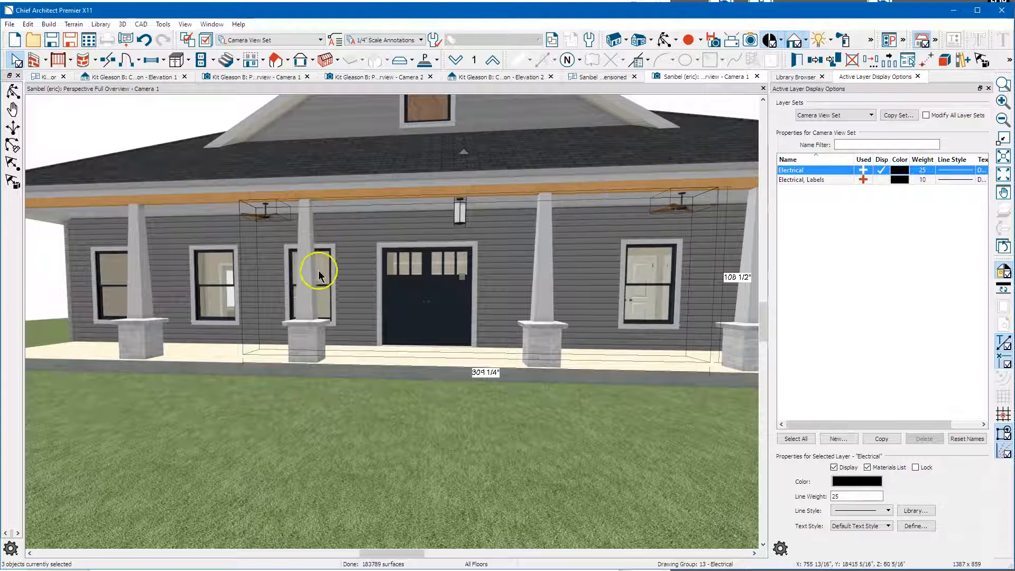
scroll(322, 266, "down", 2)
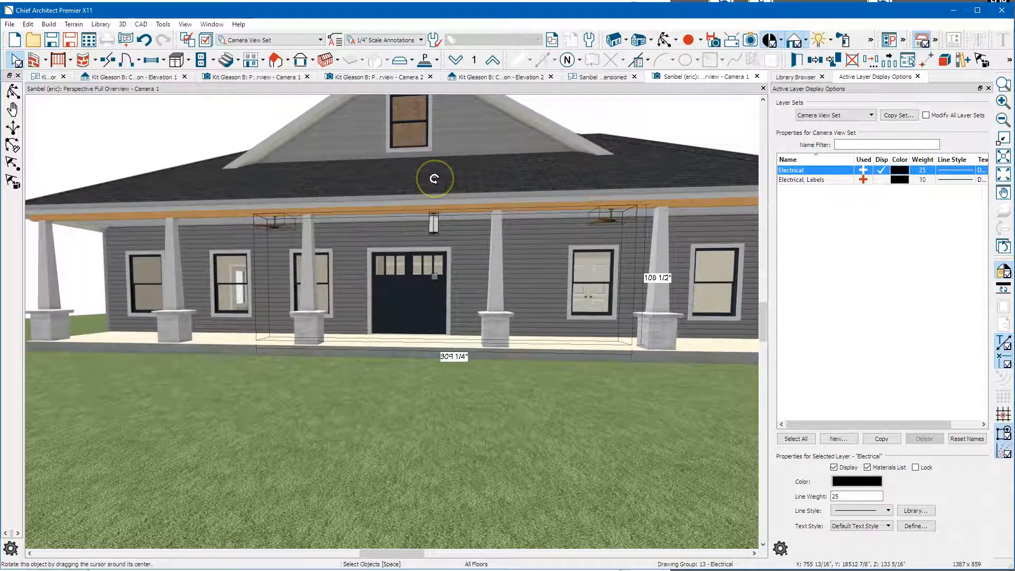
right_click(434, 178)
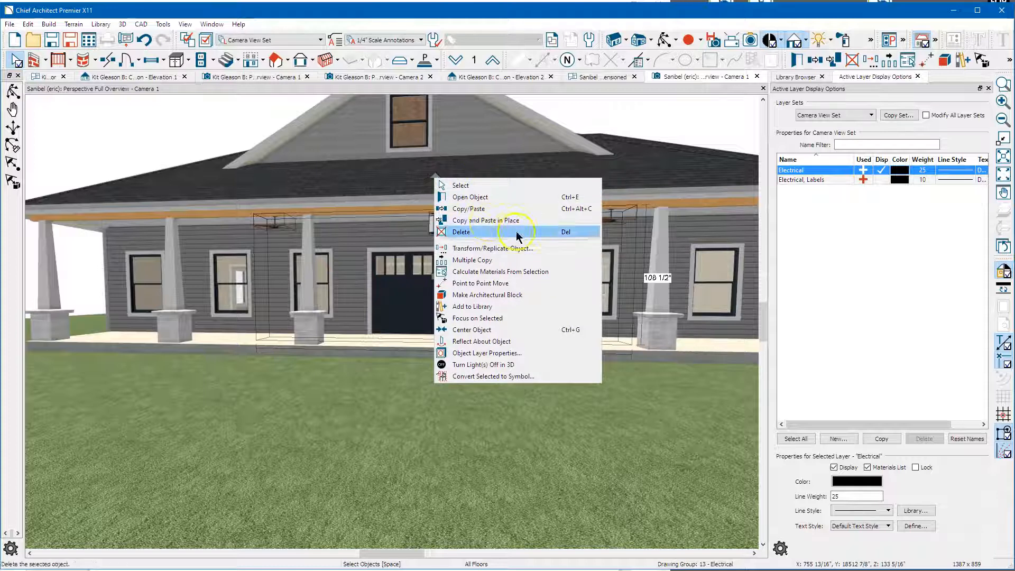
left_click(497, 332)
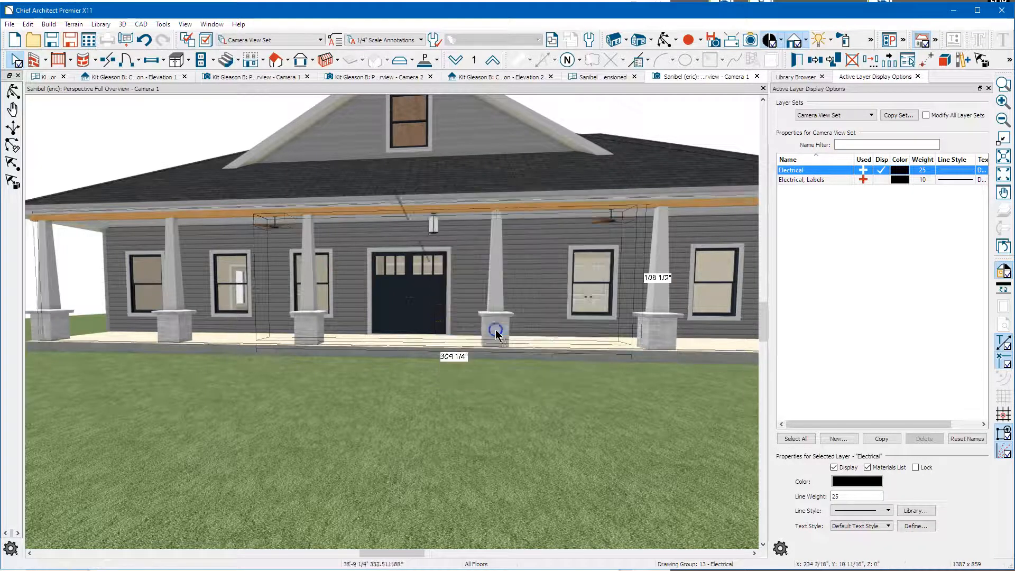
left_click(414, 305)
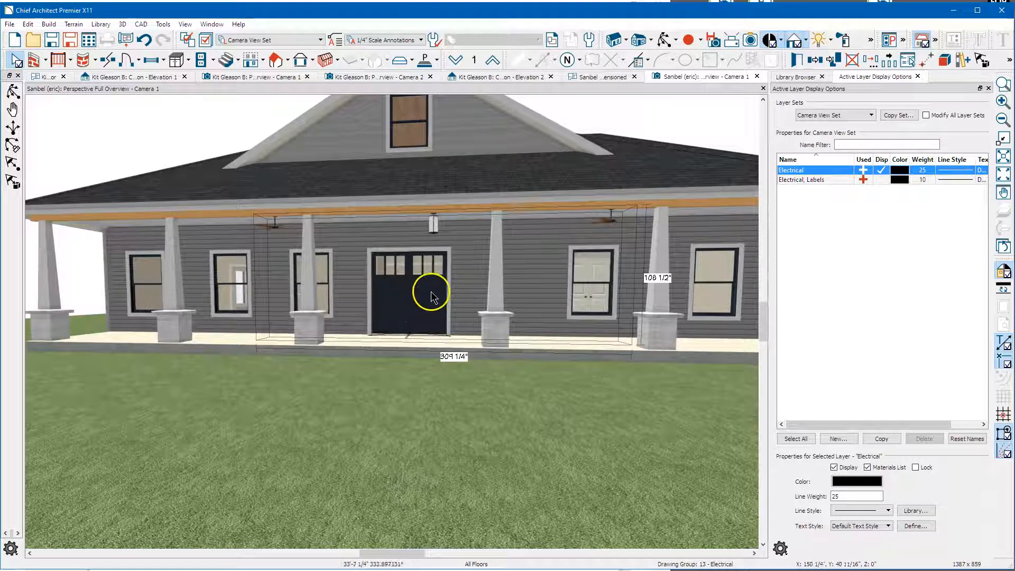
key("Escape")
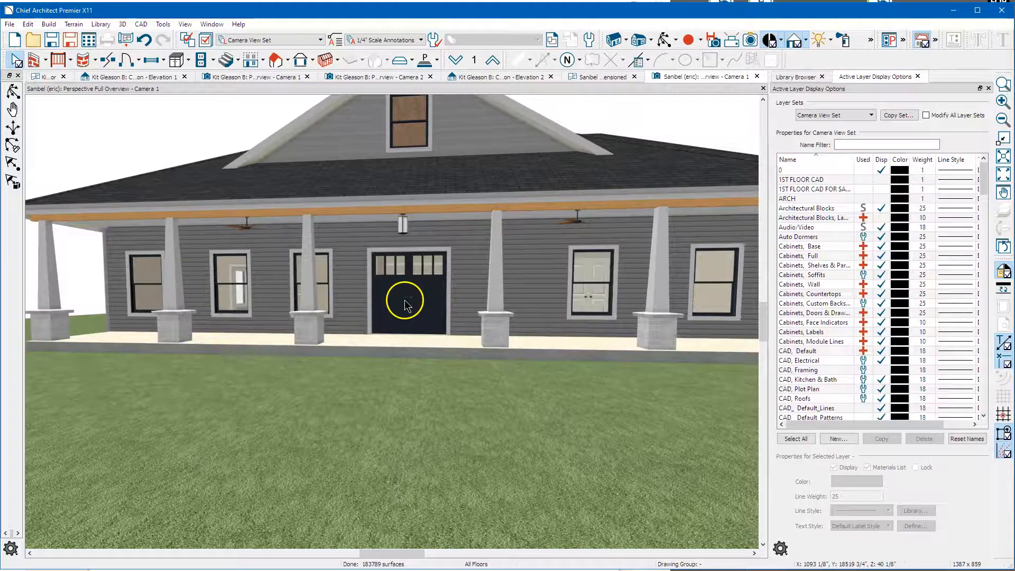
scroll(430, 380, "down", 2)
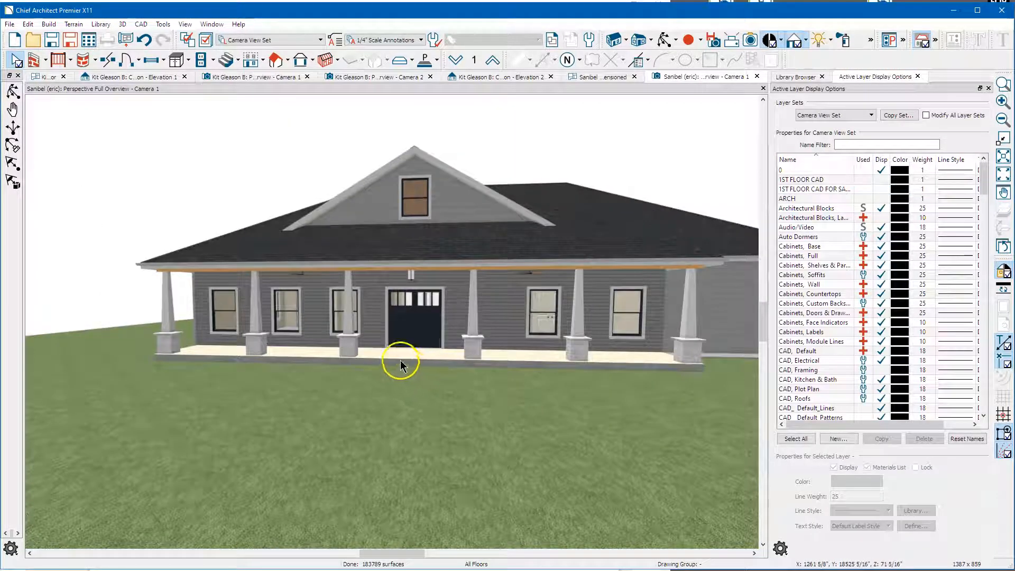